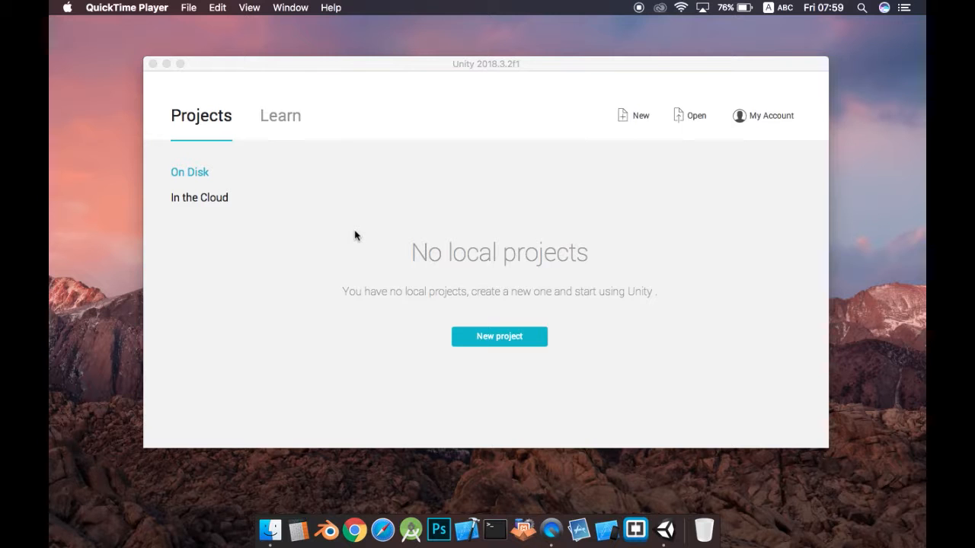
- Create a new 3D project named "3d Virtual Tour" with Unity Analytics turned off
{"action": "left_click", "coordinate": [478, 71]}
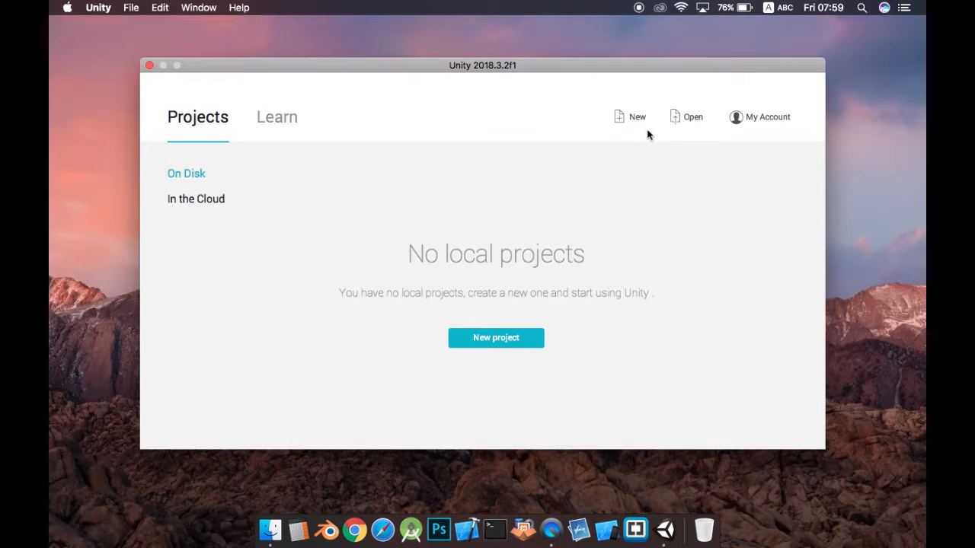
{"action": "left_click", "coordinate": [629, 117]}
{"action": "mouse_move", "coordinate": [365, 76]}
{"action": "left_mouse_down"}
{"action": "mouse_move", "coordinate": [363, 86]}
{"action": "mouse_move", "coordinate": [365, 66]}
{"action": "left_mouse_up"}
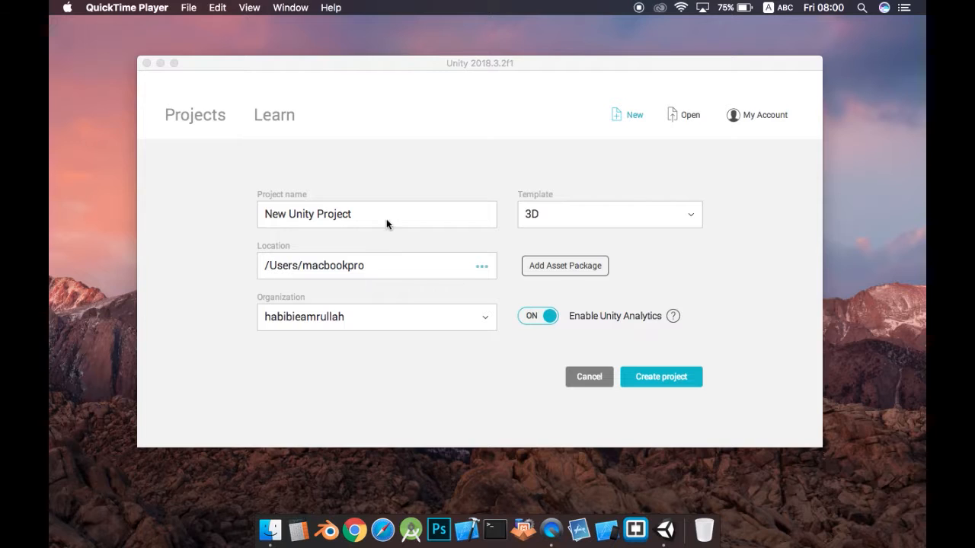
{"action": "left_click", "coordinate": [387, 219]}
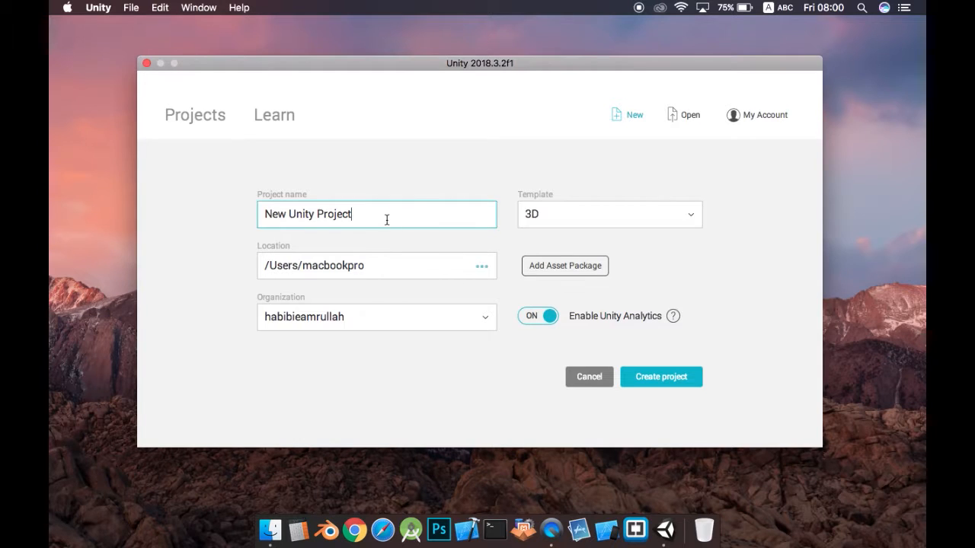
{"action": "left_click_drag", "start_coordinate": [409, 217], "coordinate": [181, 201]}
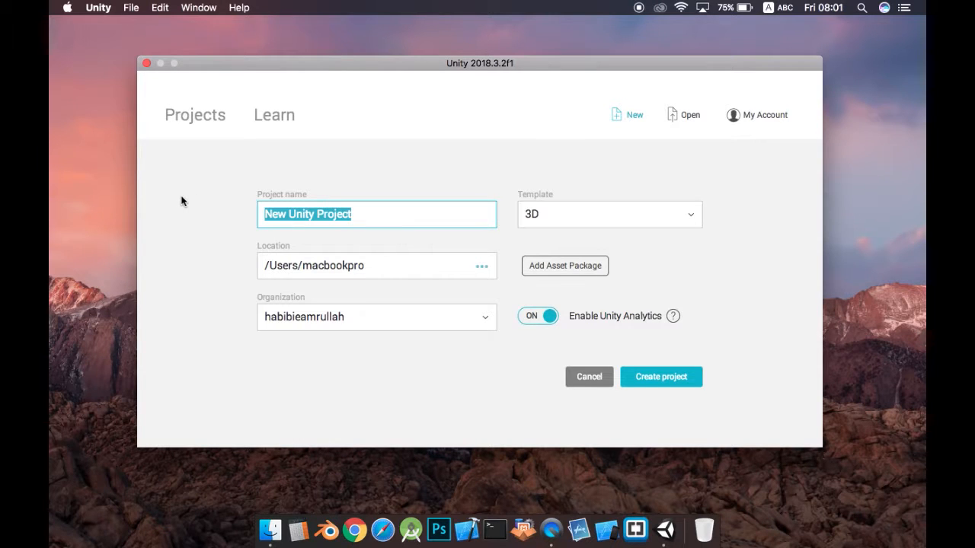
{"action": "type", "text": "3"}
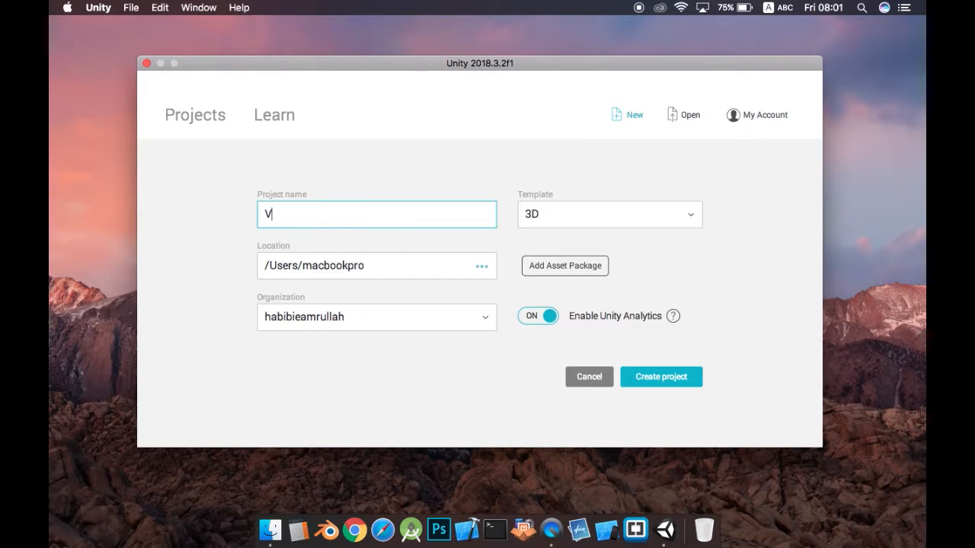
{"action": "type", "text": "d Virtual Tour"}
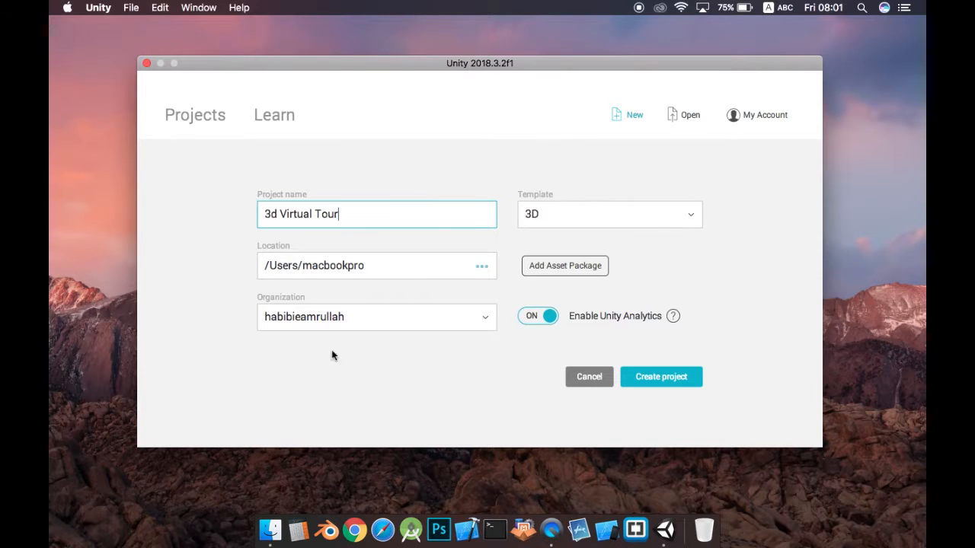
{"action": "left_click", "coordinate": [536, 316]}
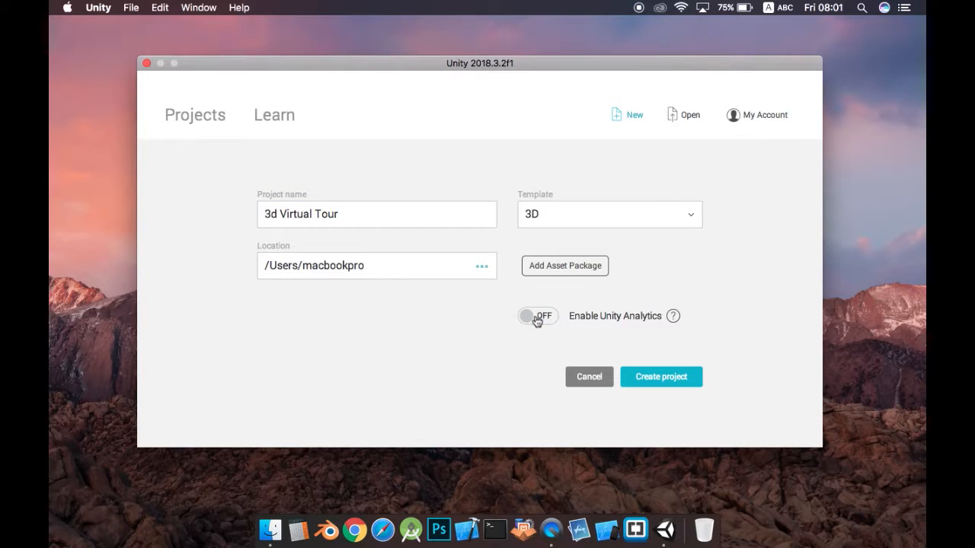
{"action": "left_click", "coordinate": [680, 381]}
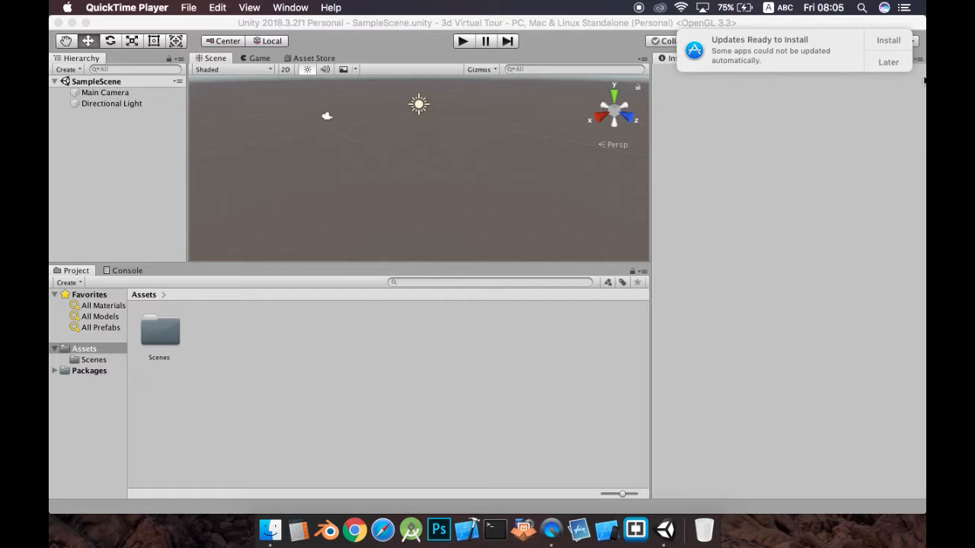
- Postpone the software update notification with Remind Me Tomorrow and return to the editor
{"action": "left_click", "coordinate": [888, 62]}
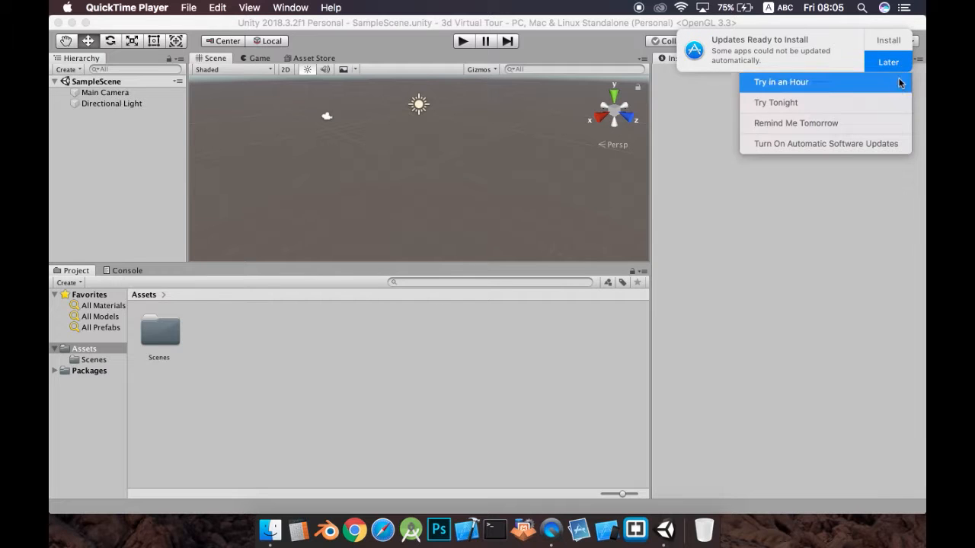
{"action": "left_click", "coordinate": [812, 123]}
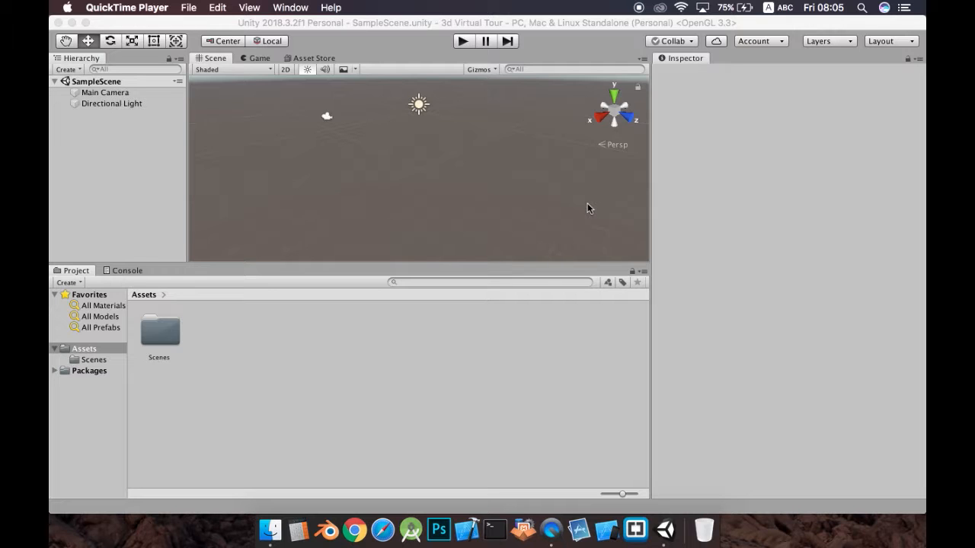
{"action": "left_click", "coordinate": [488, 200]}
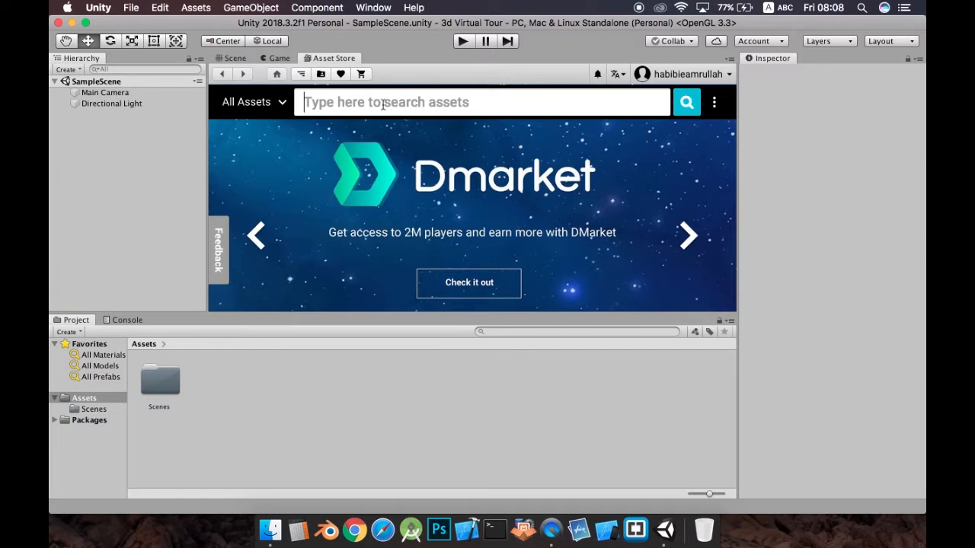
- Search the Asset Store for "free interior" and open the free Polygon City Pack - Environment and Interior page
{"action": "left_click", "coordinate": [383, 105]}
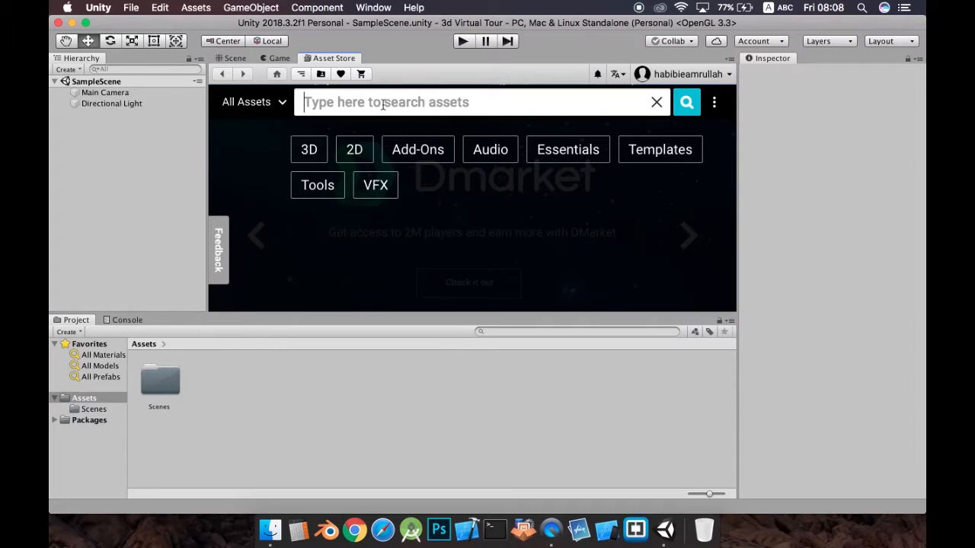
{"action": "type", "text": "free interior"}
{"action": "key", "text": "Return"}
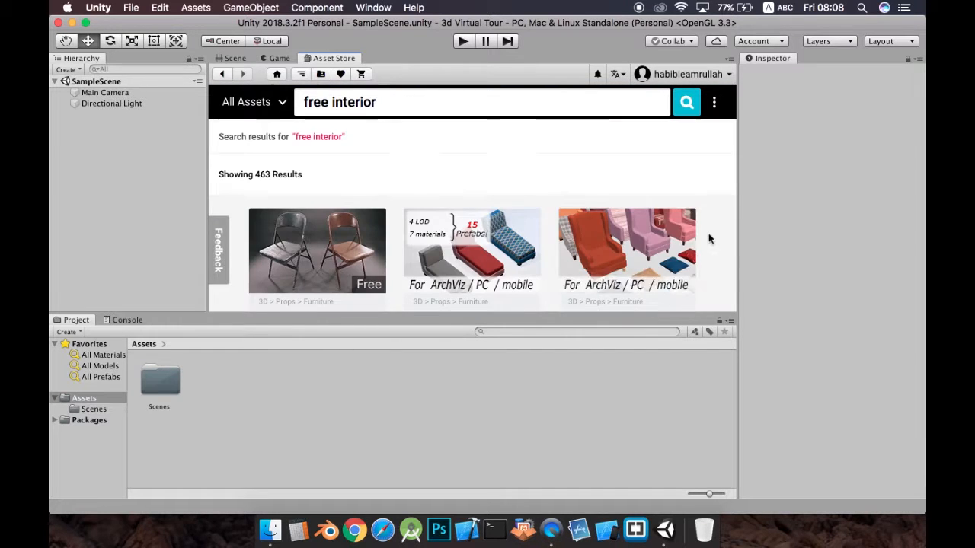
{"action": "scroll", "coordinate": [708, 236], "scroll_direction": "down", "scroll_amount": 10}
{"action": "scroll", "coordinate": [708, 239], "scroll_direction": "down", "scroll_amount": 15}
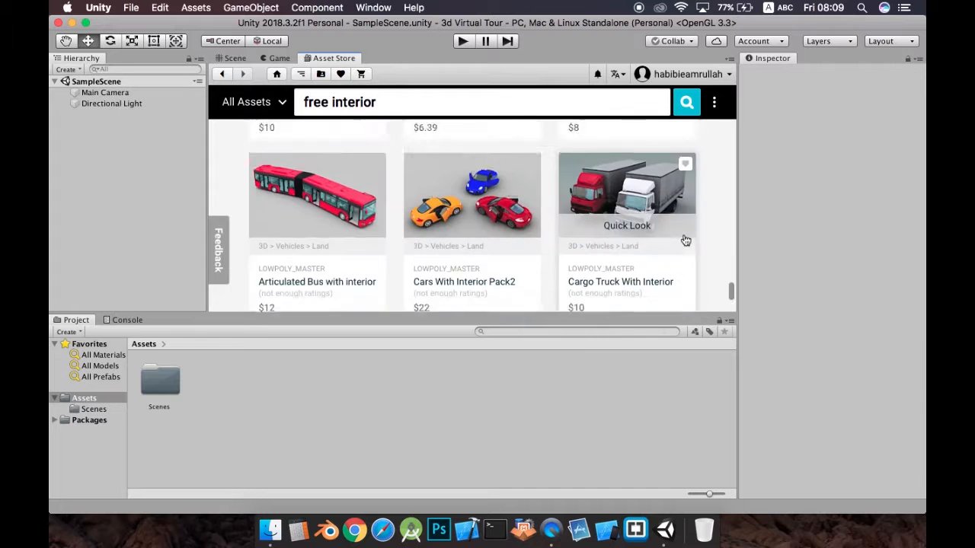
{"action": "scroll", "coordinate": [708, 236], "scroll_direction": "down", "scroll_amount": 5}
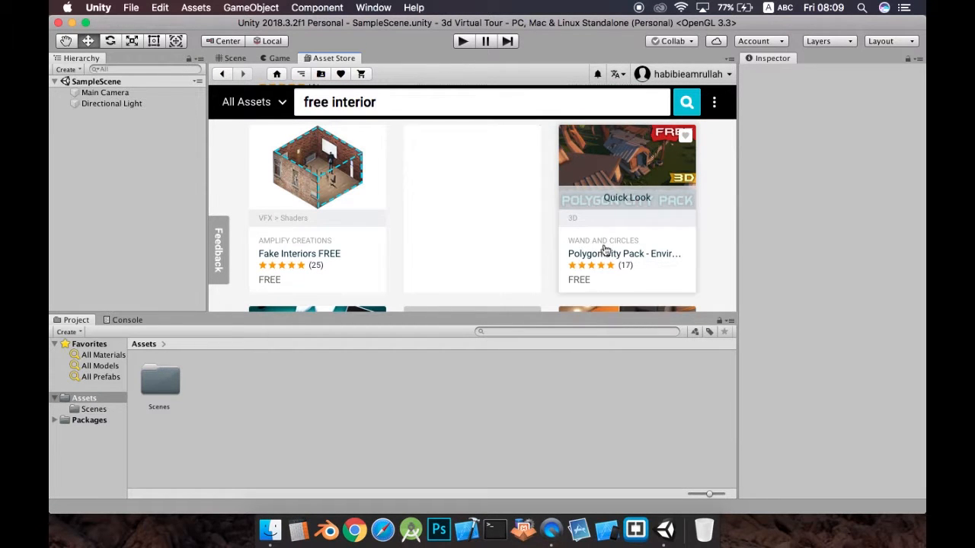
{"action": "left_click", "coordinate": [663, 259]}
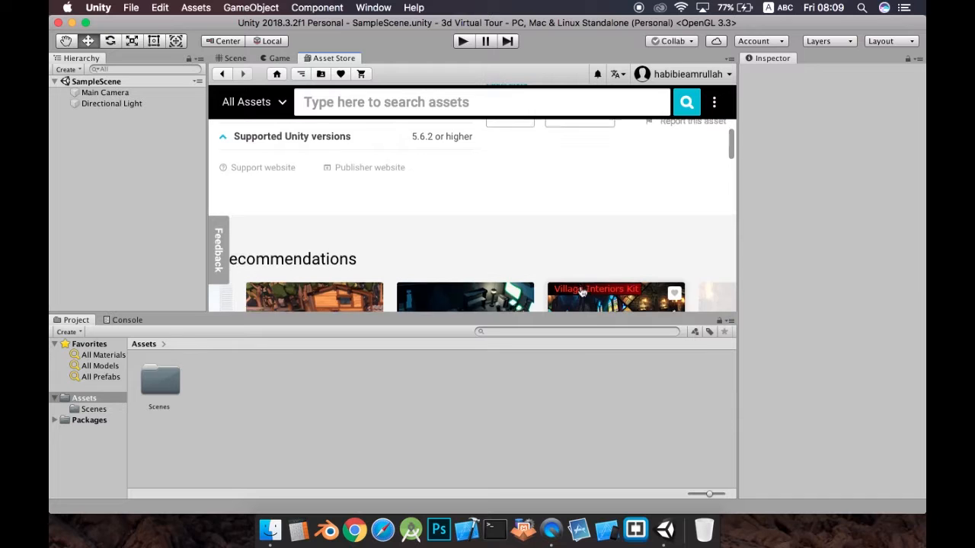
- Review the Polygon City Pack - Environment and Interior details and download the free package
{"action": "scroll", "coordinate": [582, 292], "scroll_direction": "up", "scroll_amount": 1}
{"action": "scroll", "coordinate": [582, 292], "scroll_direction": "up", "scroll_amount": 5}
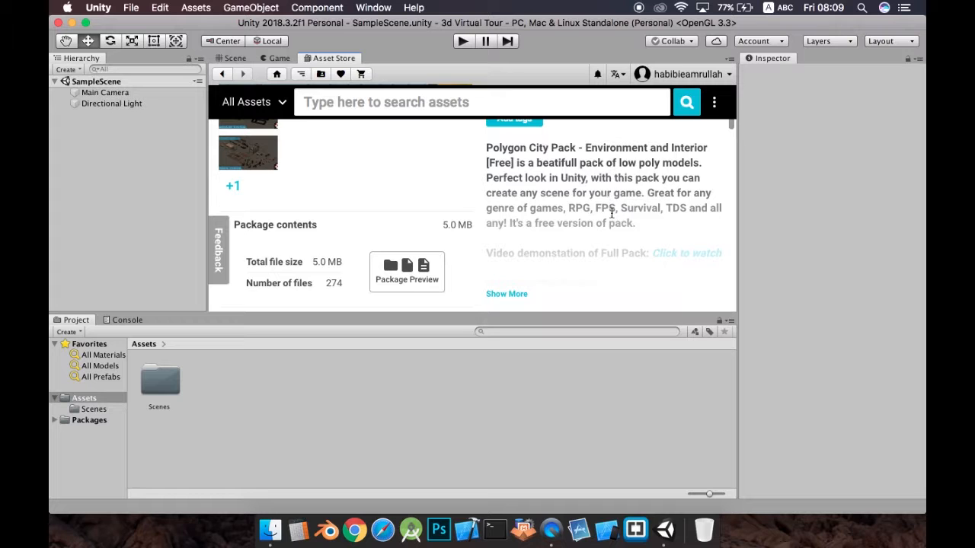
{"action": "scroll", "coordinate": [612, 213], "scroll_direction": "up", "scroll_amount": 3}
{"action": "scroll", "coordinate": [611, 215], "scroll_direction": "up", "scroll_amount": 3}
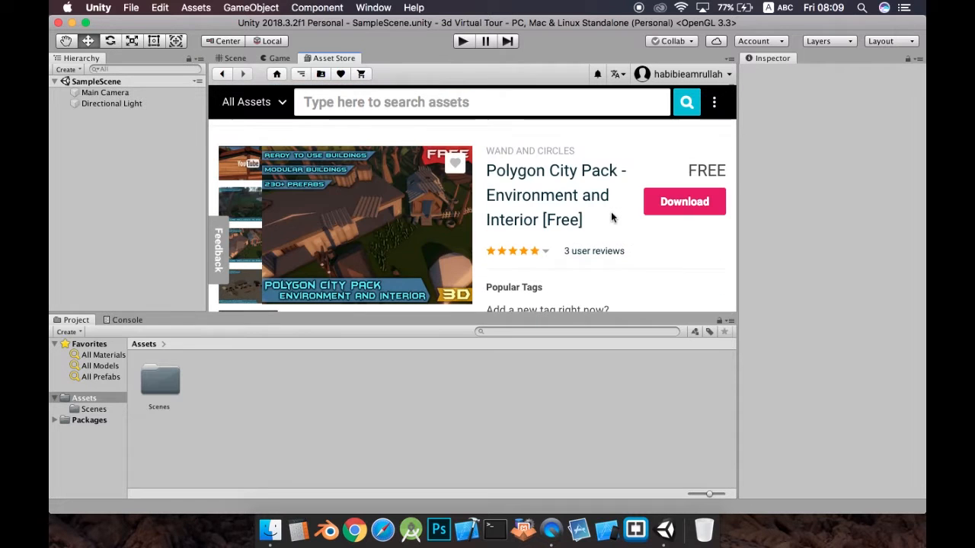
{"action": "left_click", "coordinate": [675, 207]}
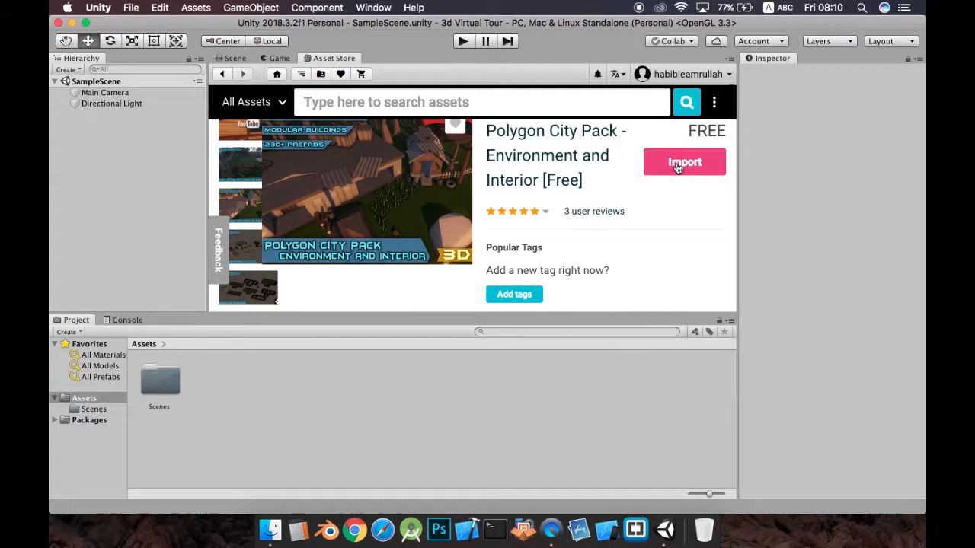
- Import the Polygon City Pack into the project with all of its files included
{"action": "left_click", "coordinate": [678, 166]}
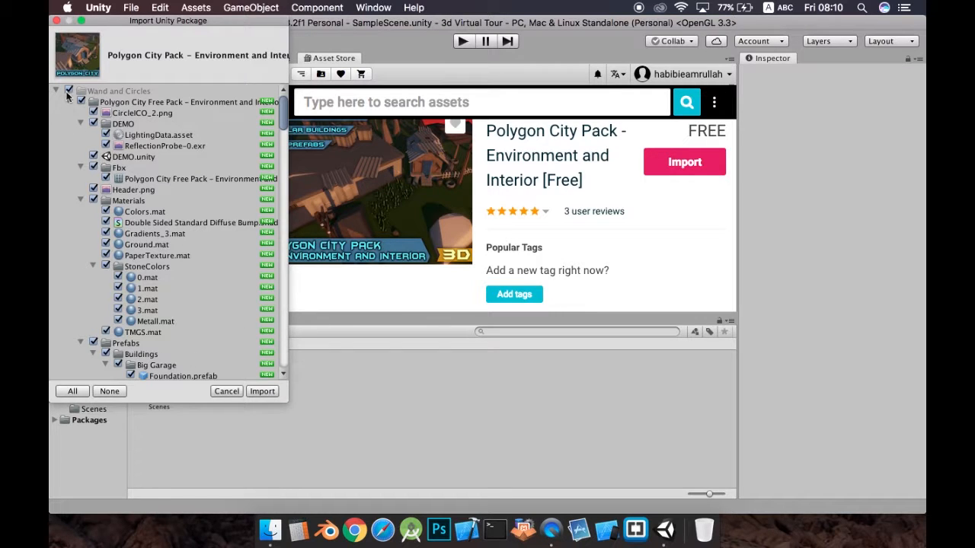
{"action": "scroll", "coordinate": [119, 215], "scroll_direction": "down", "scroll_amount": 10}
{"action": "scroll", "coordinate": [120, 214], "scroll_direction": "down", "scroll_amount": 20}
{"action": "left_click_drag", "start_coordinate": [282, 182], "coordinate": [287, 354]}
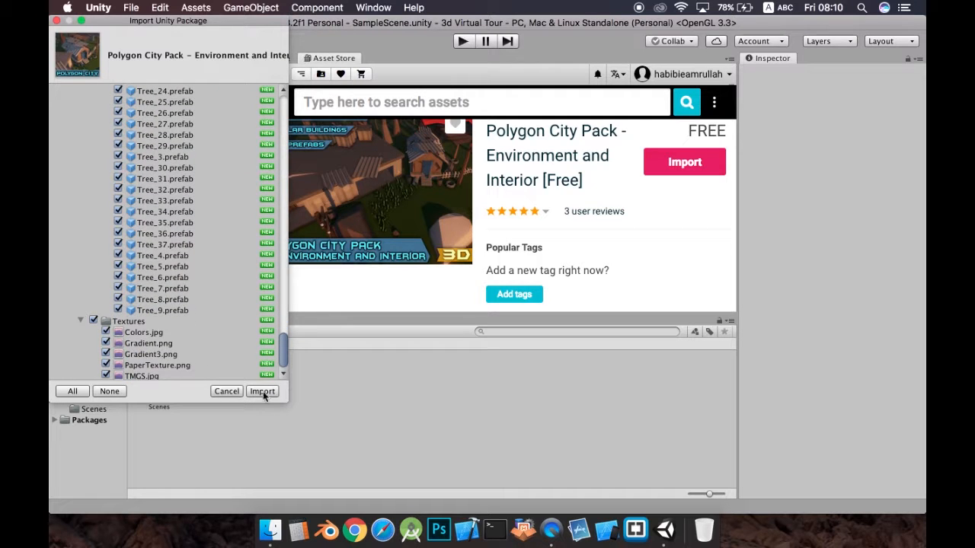
{"action": "left_click", "coordinate": [270, 393]}
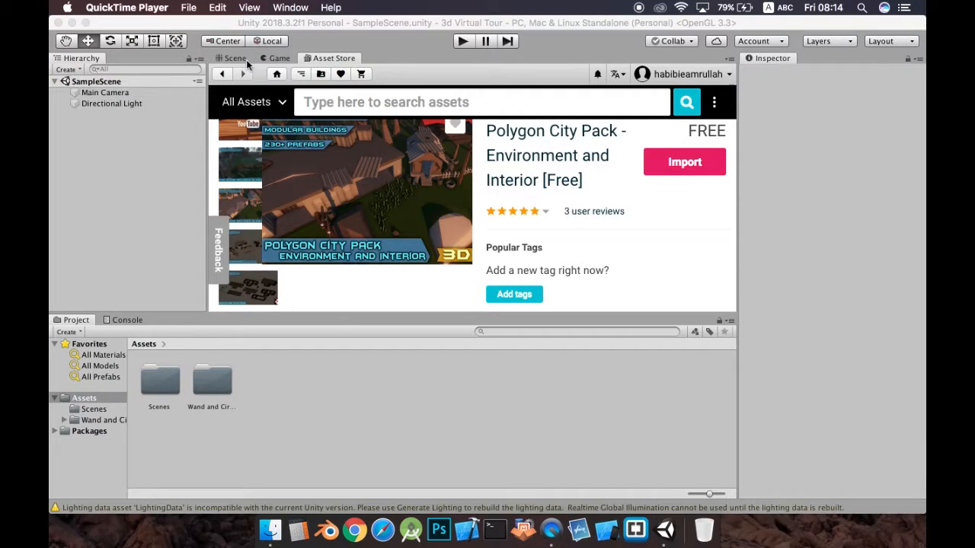
- Return to the Scene view and open the DEMO scene from the Polygon City Free Pack folder inside Wand and Circles
{"action": "left_click", "coordinate": [236, 59]}
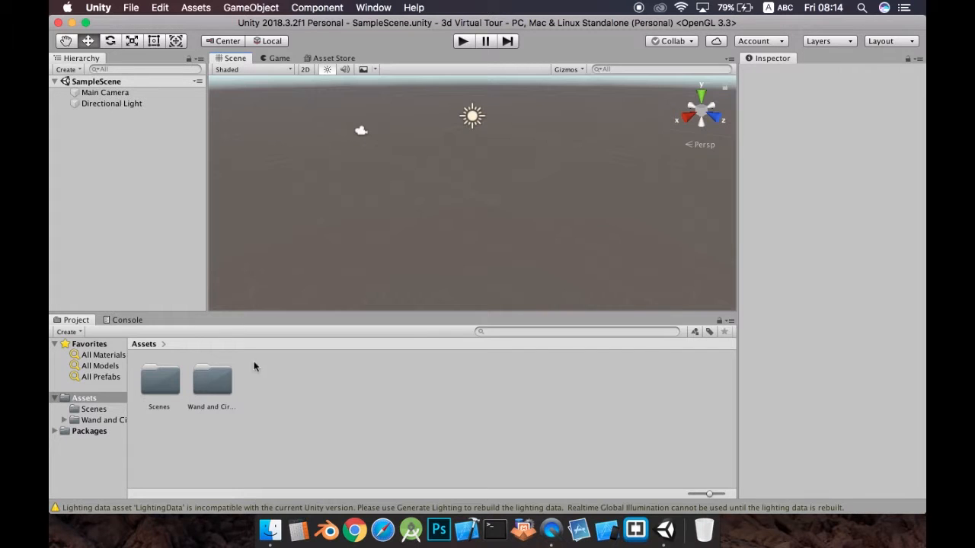
{"action": "left_click", "coordinate": [218, 389]}
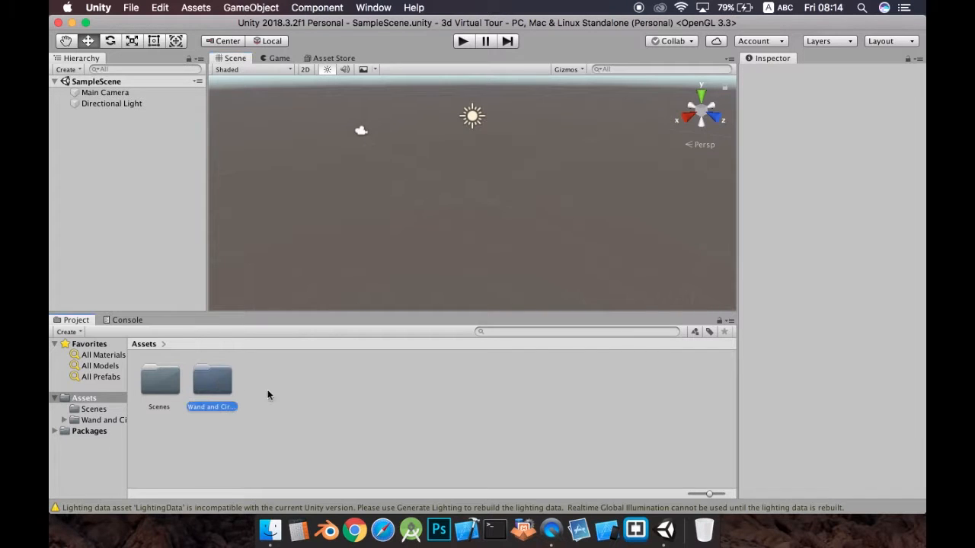
{"action": "double_click", "coordinate": [216, 386]}
{"action": "double_click", "coordinate": [176, 388]}
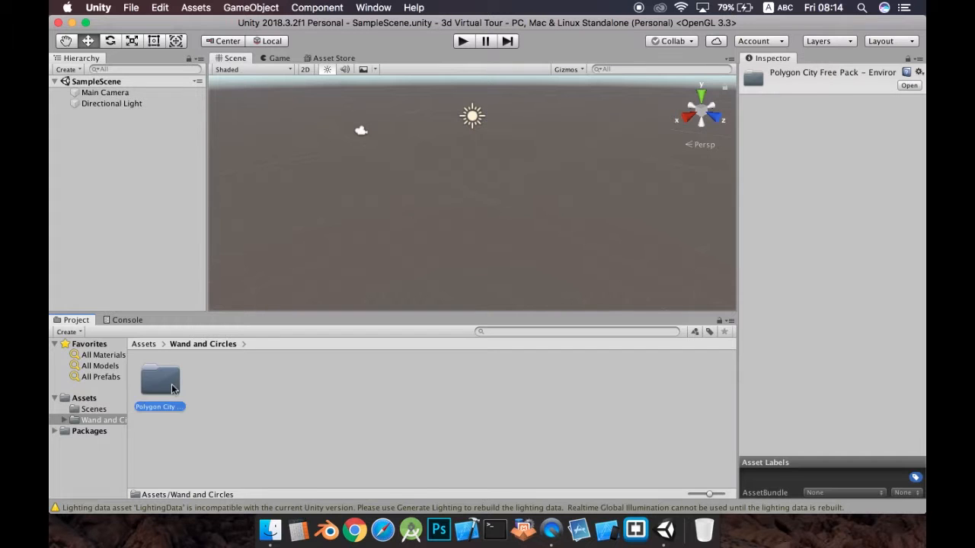
{"action": "left_click", "coordinate": [336, 427]}
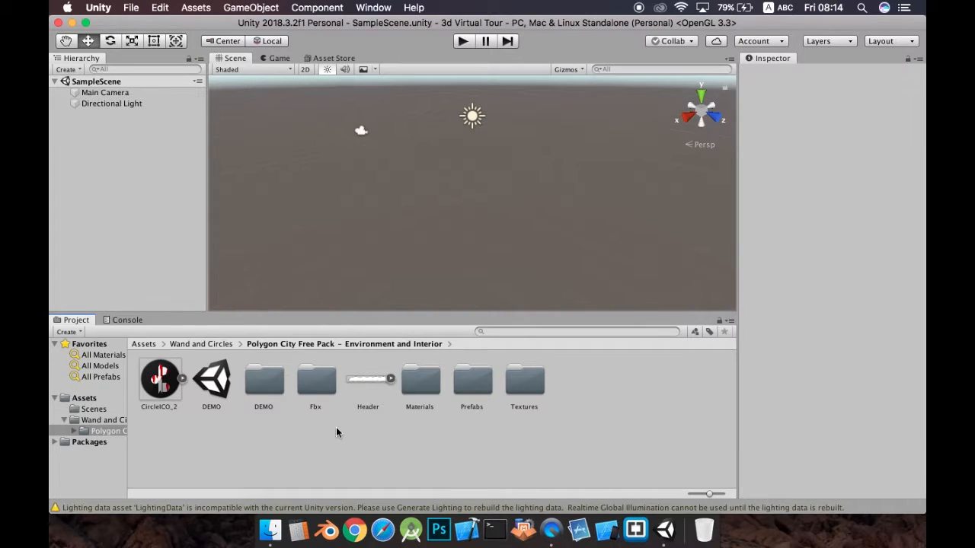
{"action": "left_click", "coordinate": [217, 379]}
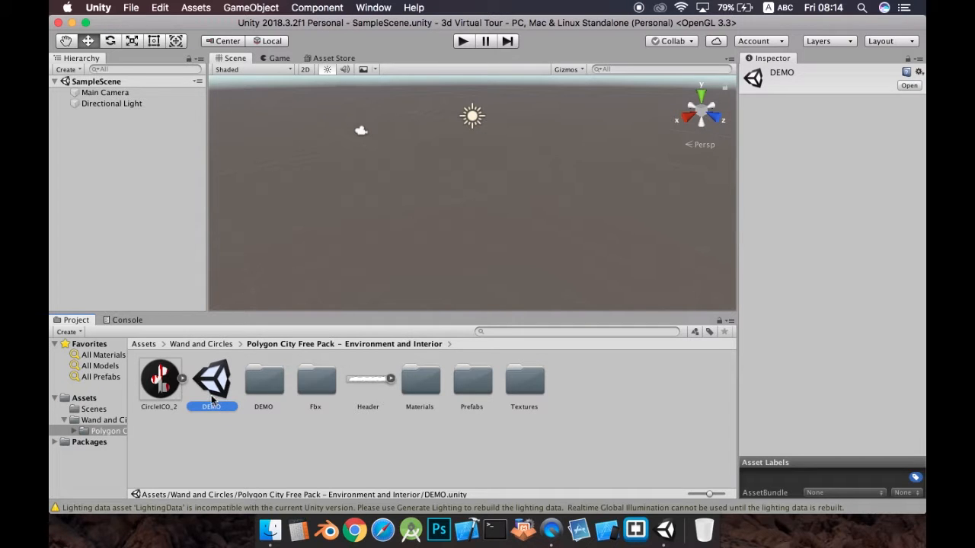
{"action": "left_click", "coordinate": [237, 411]}
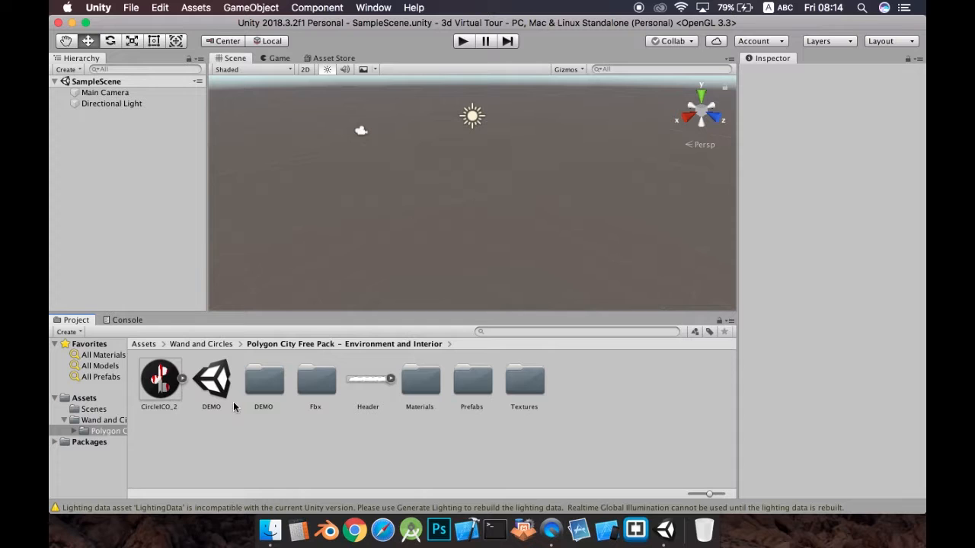
{"action": "left_click", "coordinate": [217, 389]}
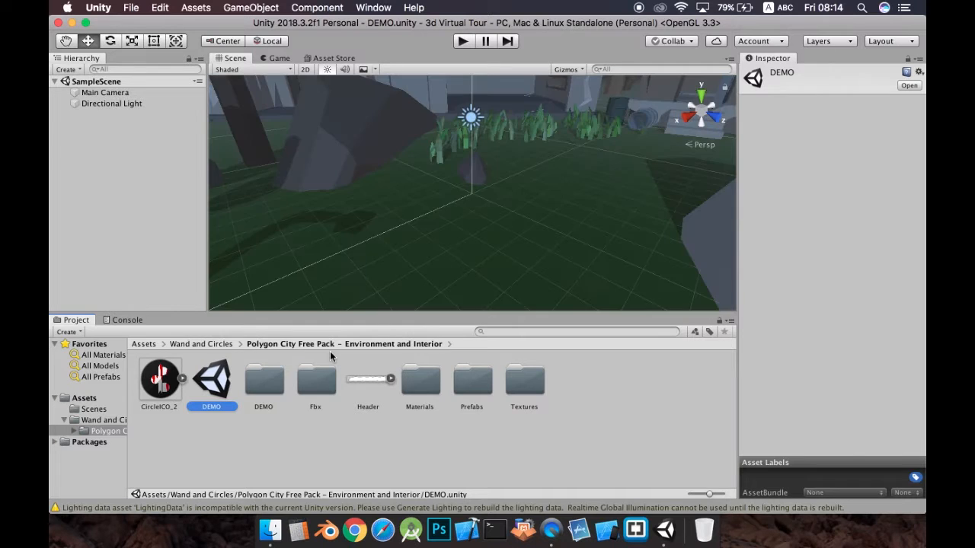
- Run the DEMO scene in play mode to preview it, and stop playback
{"action": "left_click", "coordinate": [462, 43]}
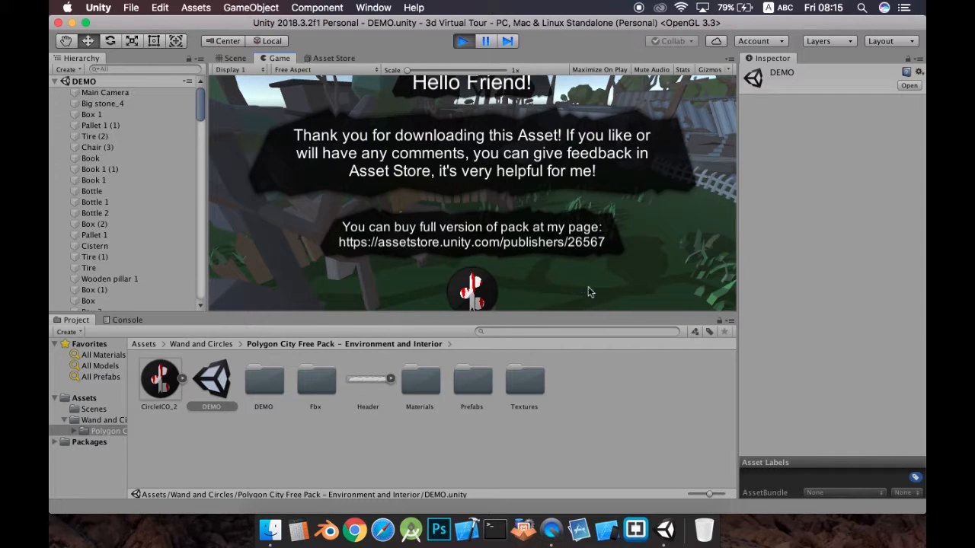
{"action": "left_click", "coordinate": [679, 315]}
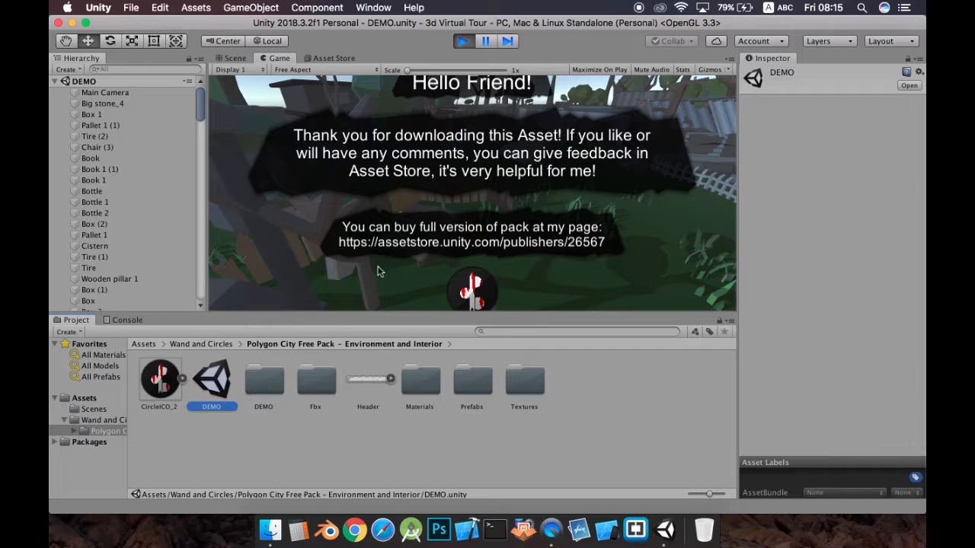
{"action": "left_click", "coordinate": [463, 42]}
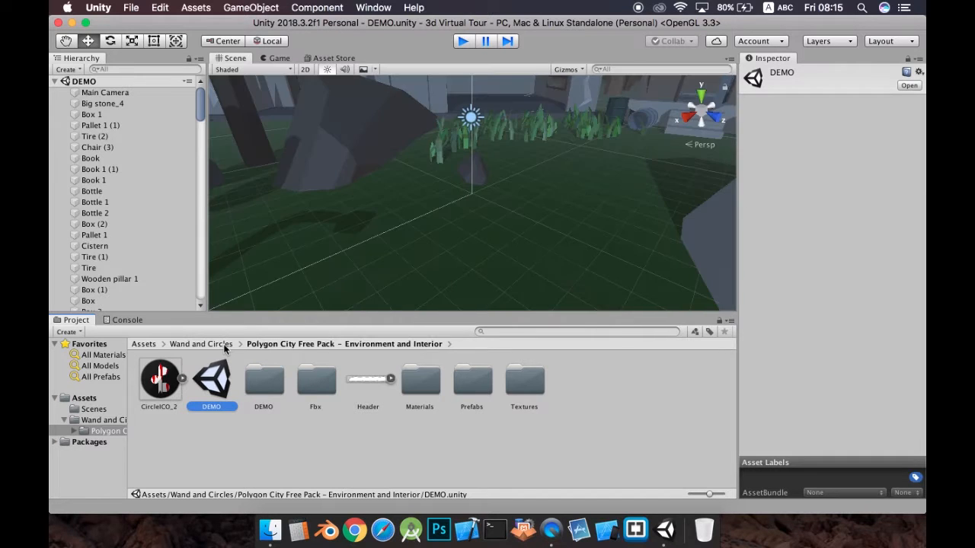
- Go up to the Wand and Circles folder and reopen the Polygon City Free Pack folder to view its contents
{"action": "left_click", "coordinate": [224, 347]}
{"action": "left_click", "coordinate": [160, 381]}
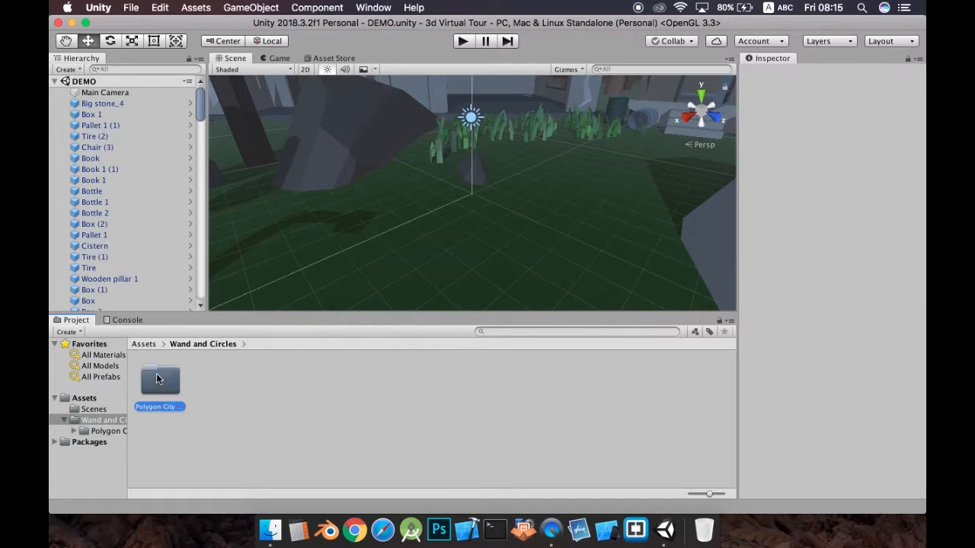
{"action": "double_click", "coordinate": [162, 385]}
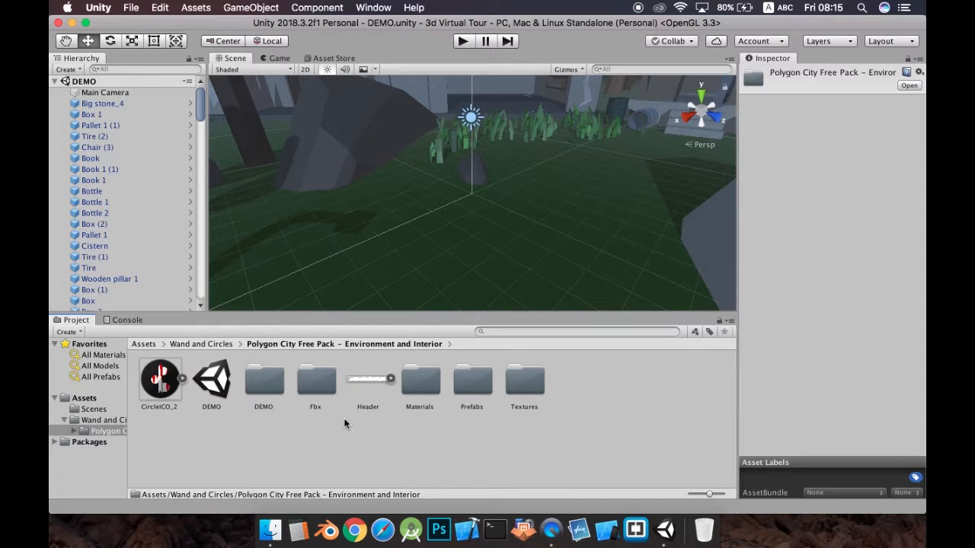
{"action": "left_click", "coordinate": [479, 437]}
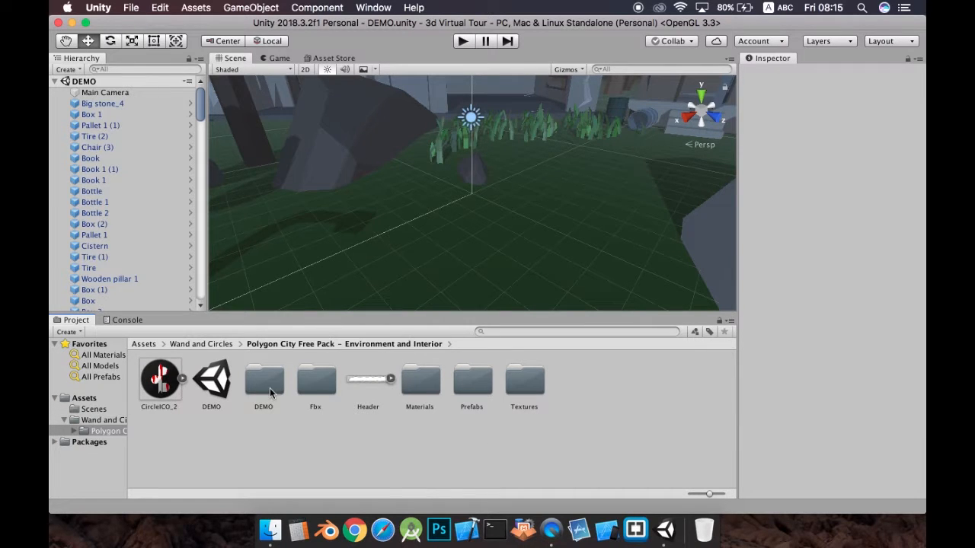
- Open the pack's Prefabs folder, look through the Grass prefabs, and return to Prefabs
{"action": "left_click", "coordinate": [271, 390]}
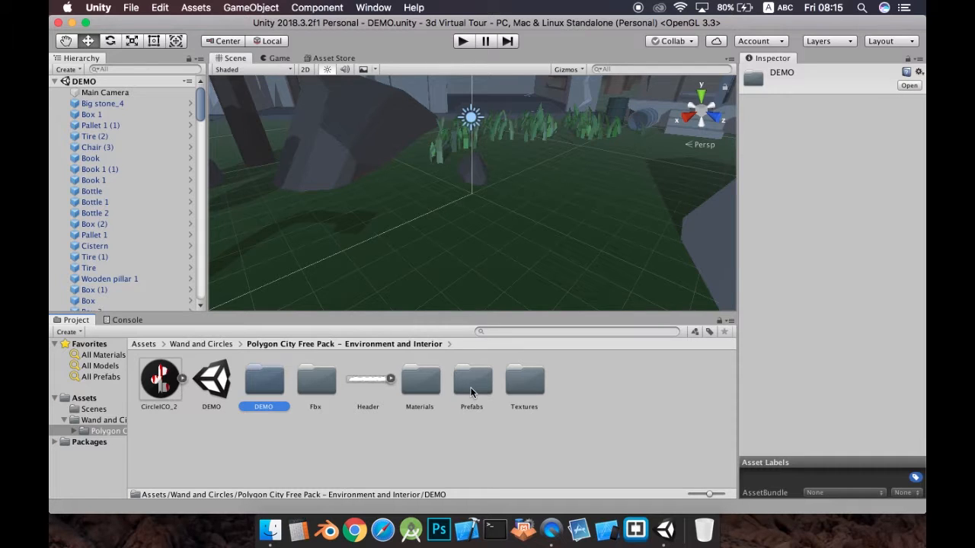
{"action": "double_click", "coordinate": [473, 380]}
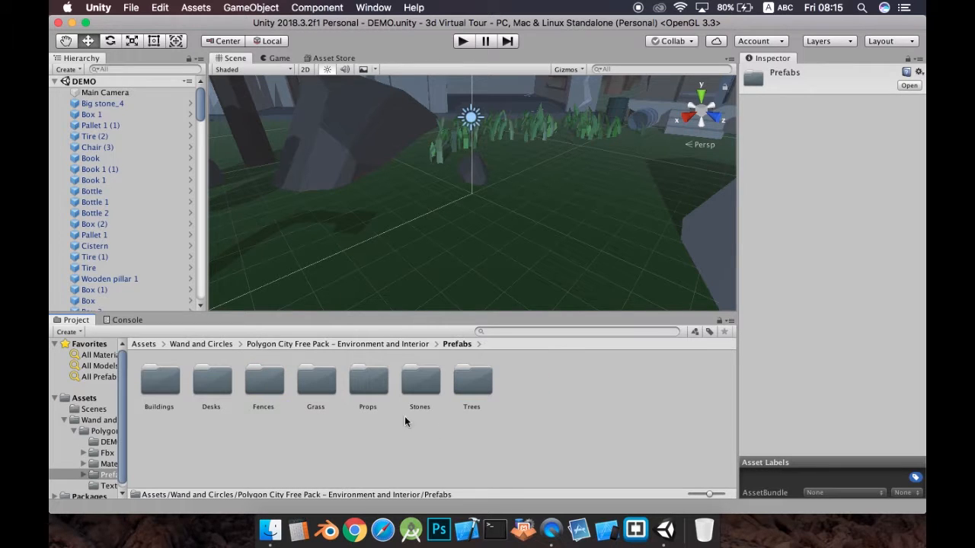
{"action": "left_click", "coordinate": [475, 387]}
{"action": "left_click", "coordinate": [464, 421]}
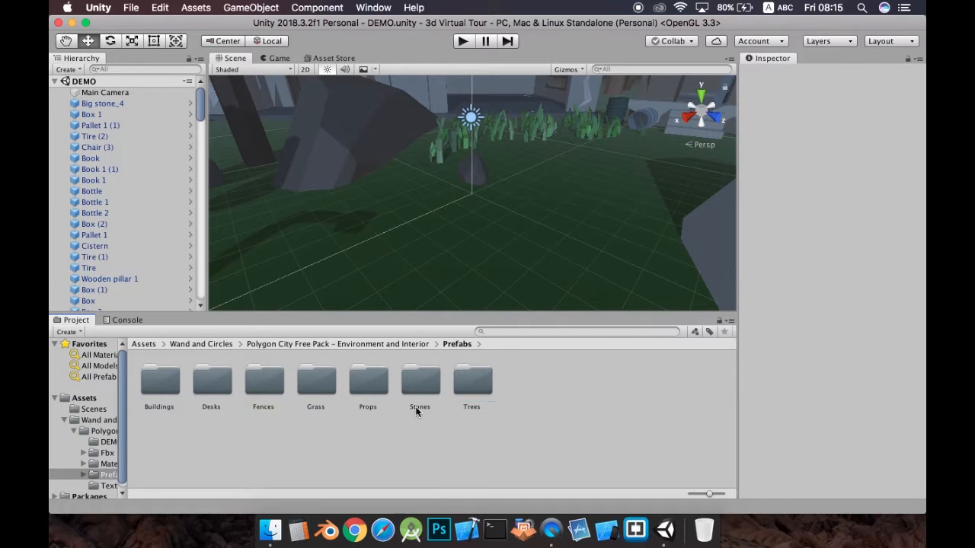
{"action": "double_click", "coordinate": [313, 381]}
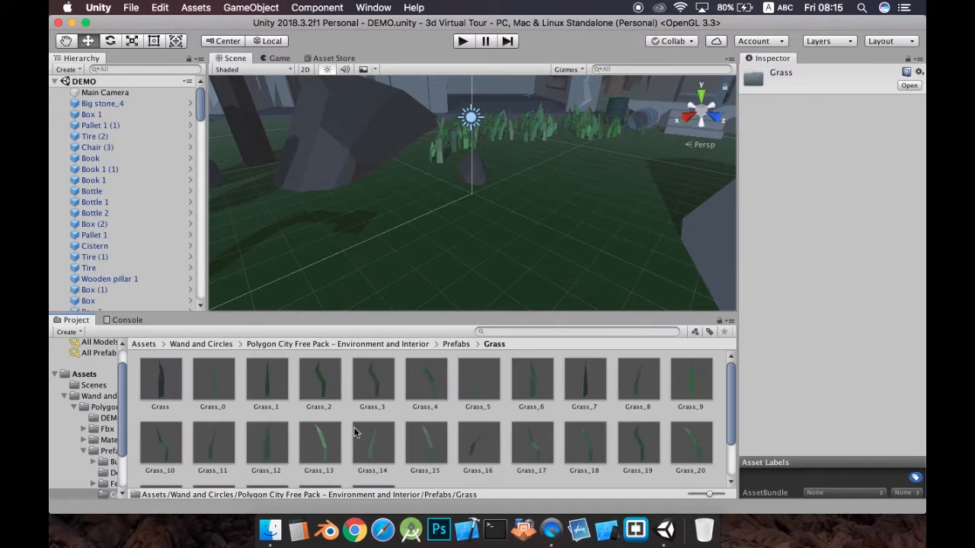
{"action": "left_click", "coordinate": [455, 344]}
- View the fence prefabs in subfolders 2 and 1 of Fences, and return to the Polygon City Free Pack folder
{"action": "double_click", "coordinate": [278, 392]}
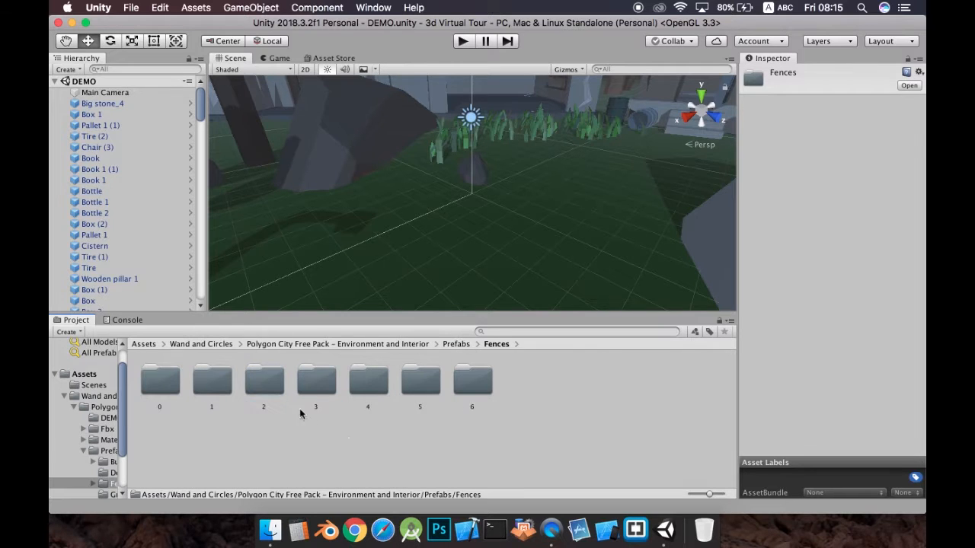
{"action": "left_click", "coordinate": [264, 388]}
{"action": "double_click", "coordinate": [264, 388]}
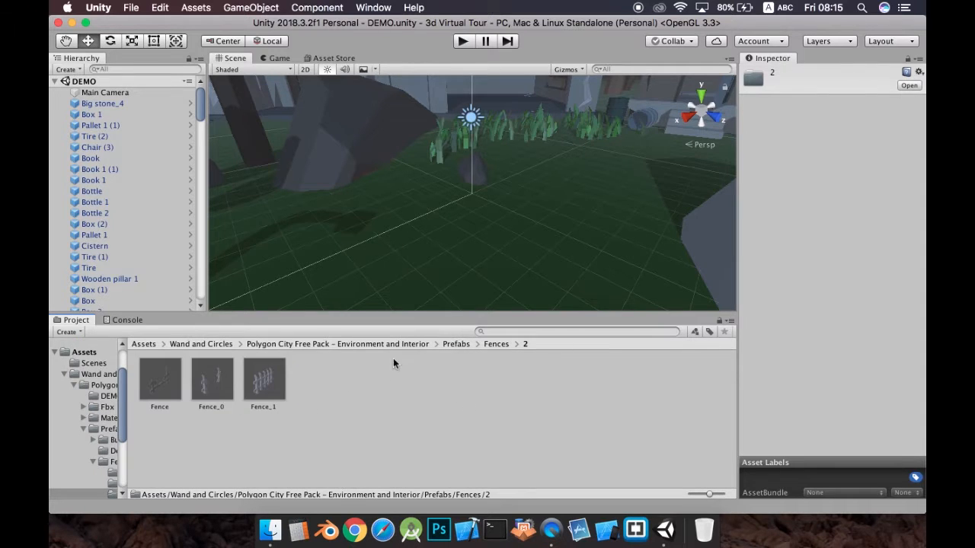
{"action": "left_click", "coordinate": [491, 345]}
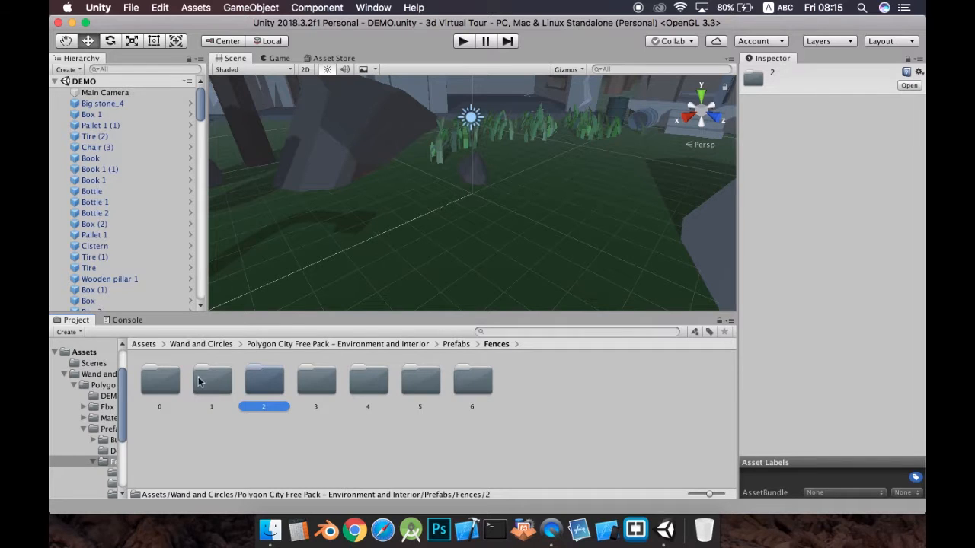
{"action": "double_click", "coordinate": [221, 383]}
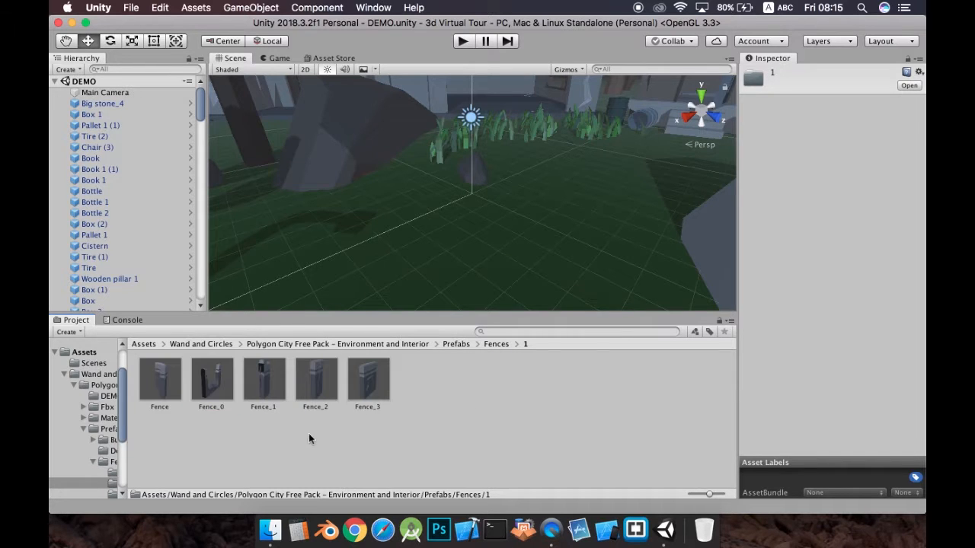
{"action": "left_click", "coordinate": [410, 345]}
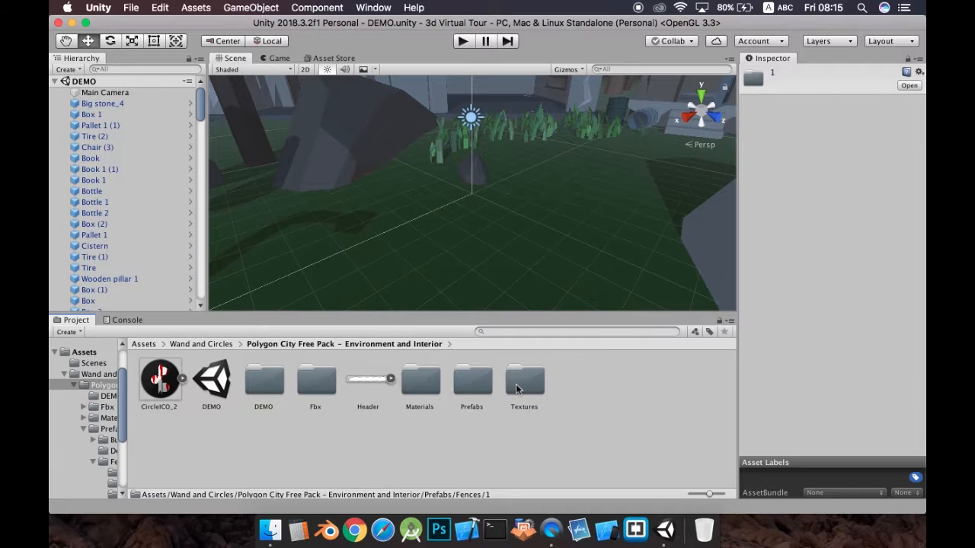
- Check the contents of the pack's DEMO folder and go back to the Polygon City Free Pack folder
{"action": "left_click", "coordinate": [474, 385]}
{"action": "double_click", "coordinate": [270, 389]}
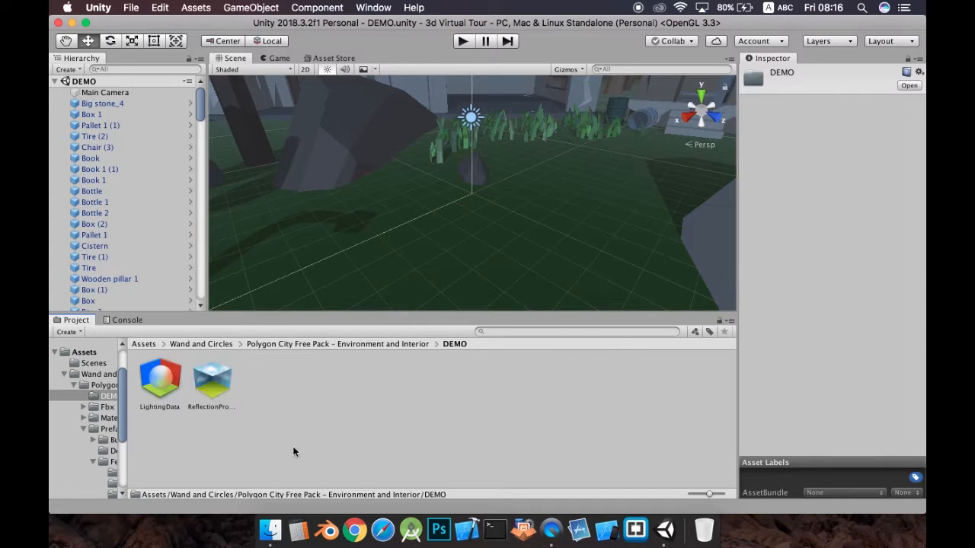
{"action": "left_click", "coordinate": [357, 345]}
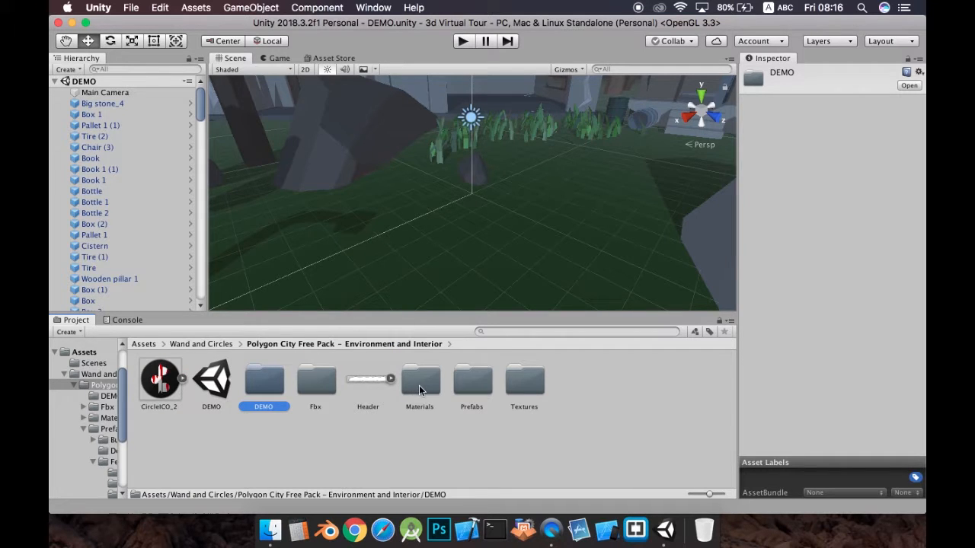
- Inspect the Roof and Walls prefabs in the Big Garage folder under Prefabs > Buildings, and return to Buildings
{"action": "double_click", "coordinate": [473, 381]}
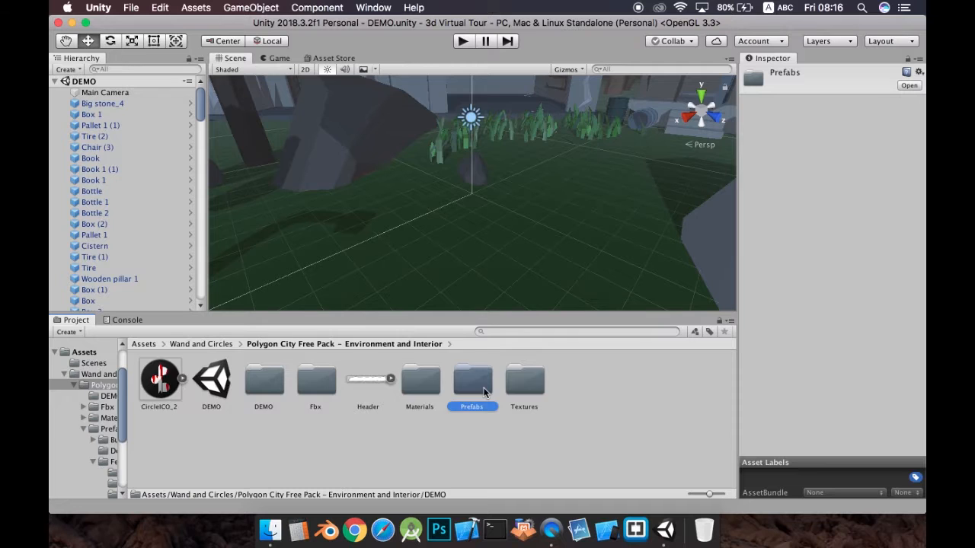
{"action": "double_click", "coordinate": [169, 386]}
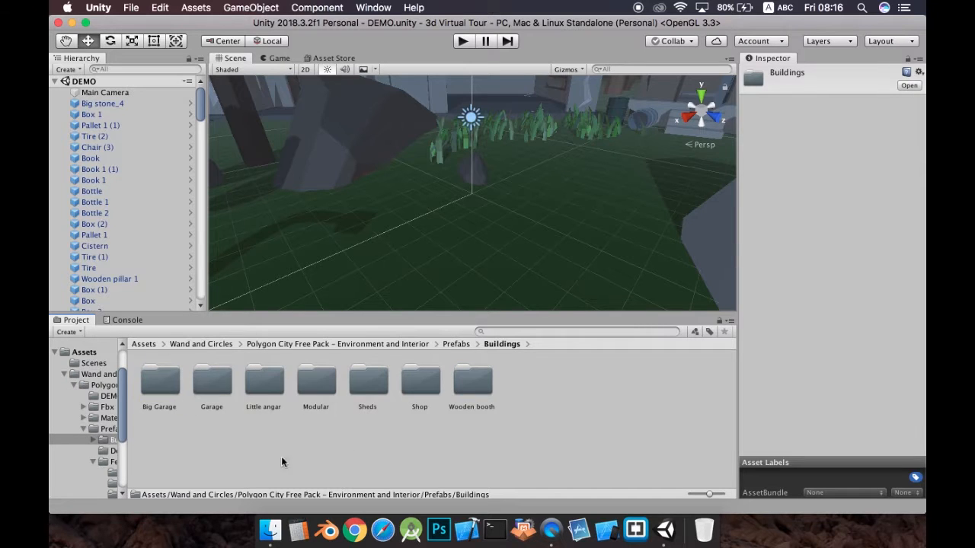
{"action": "double_click", "coordinate": [159, 388]}
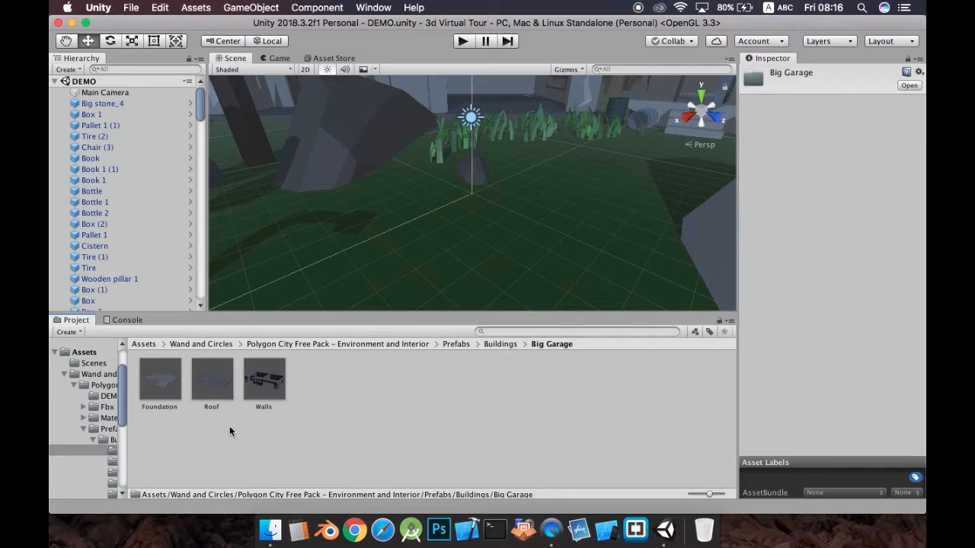
{"action": "left_click", "coordinate": [223, 393]}
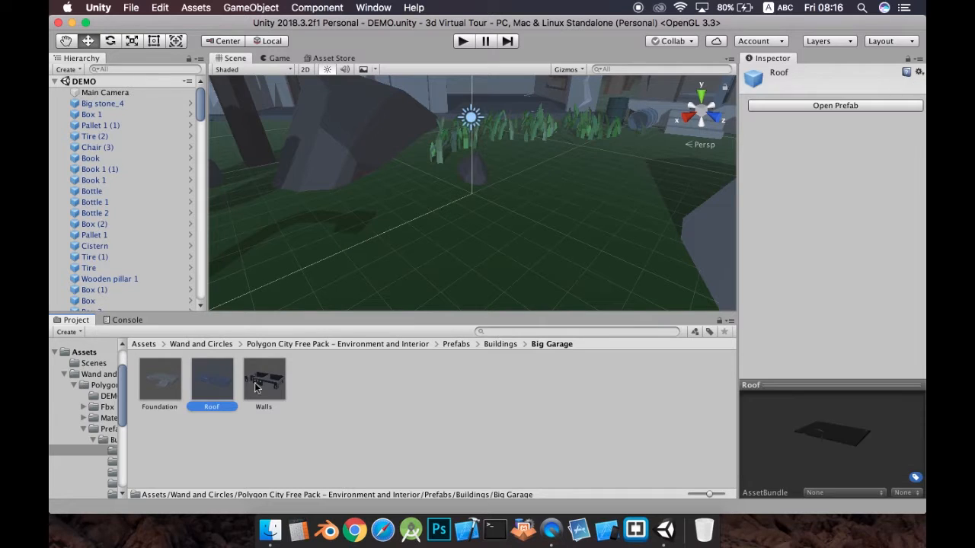
{"action": "left_click", "coordinate": [259, 411]}
{"action": "left_click", "coordinate": [227, 390]}
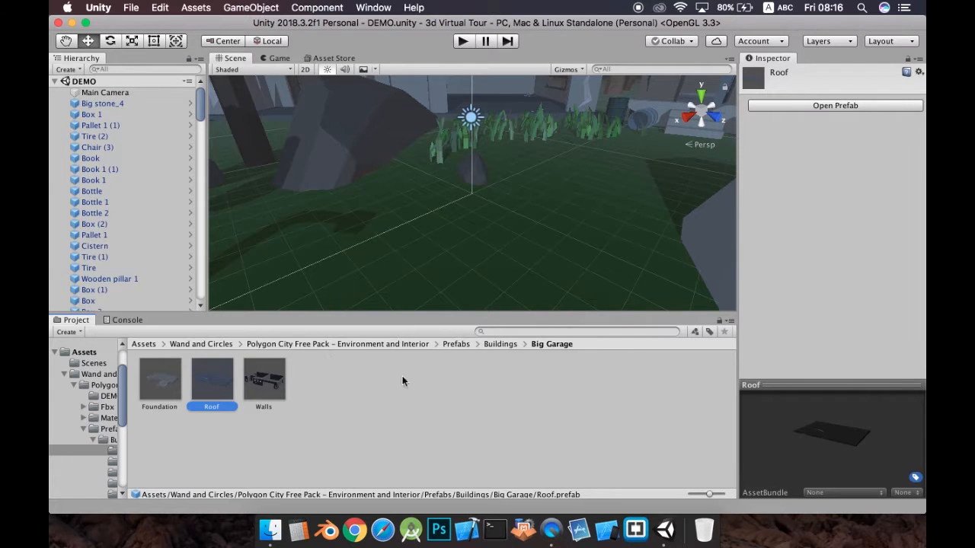
{"action": "left_click", "coordinate": [501, 344]}
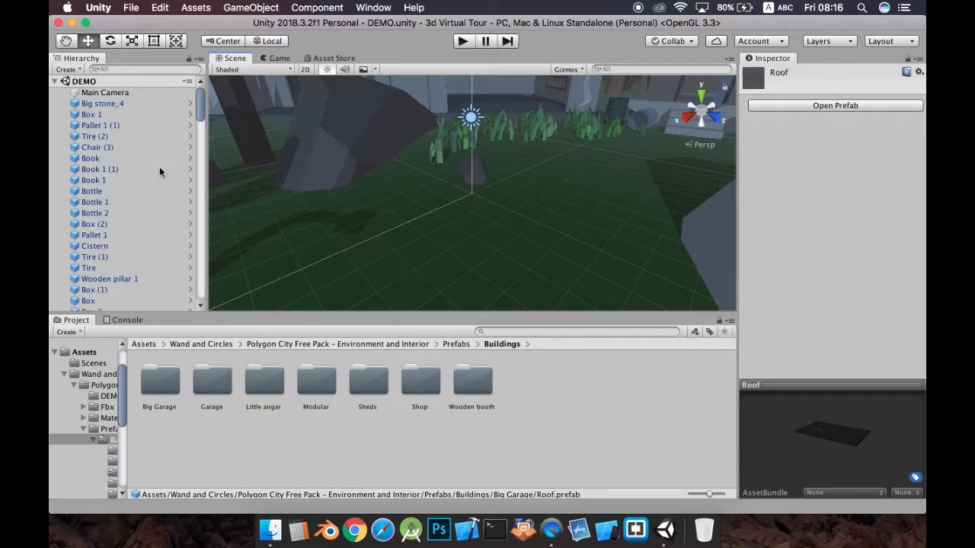
- Examine the DEMO scene's buildings, trees, grass and stones from different angles and distances in the Scene view
{"action": "mouse_move", "coordinate": [199, 103]}
{"action": "left_mouse_down"}
{"action": "mouse_move", "coordinate": [201, 174]}
{"action": "mouse_move", "coordinate": [201, 89]}
{"action": "left_mouse_up"}
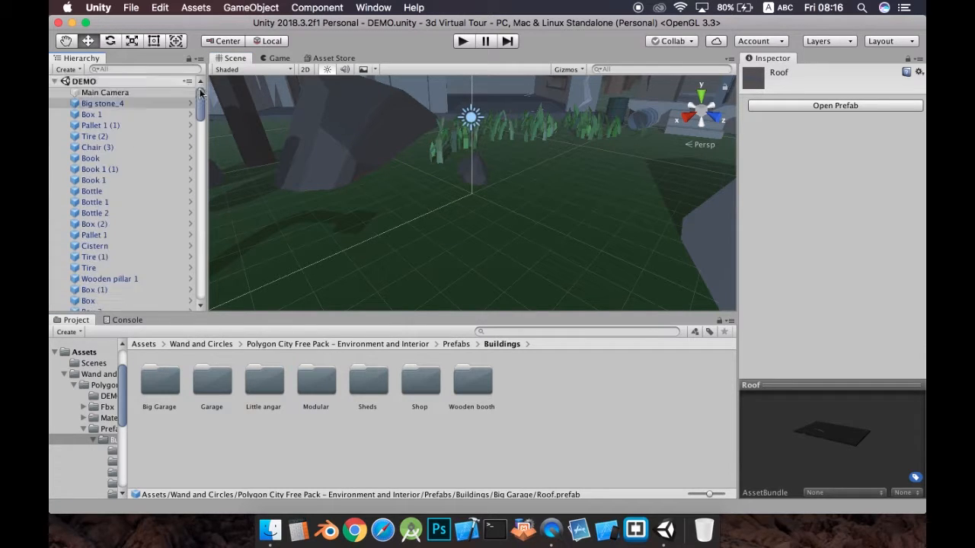
{"action": "left_click", "coordinate": [109, 42]}
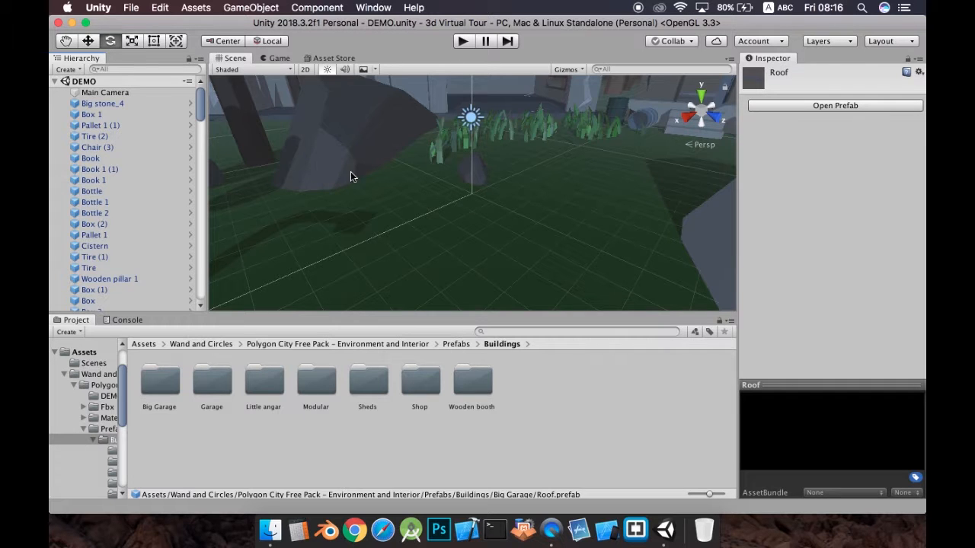
{"action": "left_click_drag", "start_coordinate": [416, 203], "coordinate": [376, 214]}
{"action": "middle_click_drag", "start_coordinate": [375, 212], "coordinate": [467, 295]}
{"action": "scroll", "coordinate": [495, 258], "scroll_direction": "up", "scroll_amount": 5}
{"action": "scroll", "coordinate": [496, 263], "scroll_direction": "down", "scroll_amount": 10}
{"action": "left_click_drag", "start_coordinate": [525, 258], "coordinate": [252, 138], "text": "alt"}
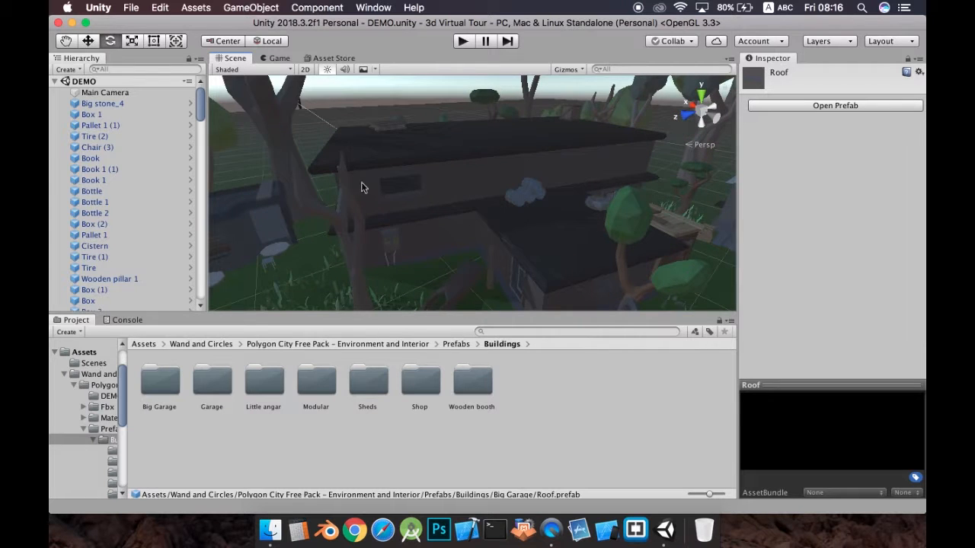
{"action": "scroll", "coordinate": [431, 238], "scroll_direction": "up", "scroll_amount": 5}
{"action": "scroll", "coordinate": [433, 237], "scroll_direction": "down", "scroll_amount": 10}
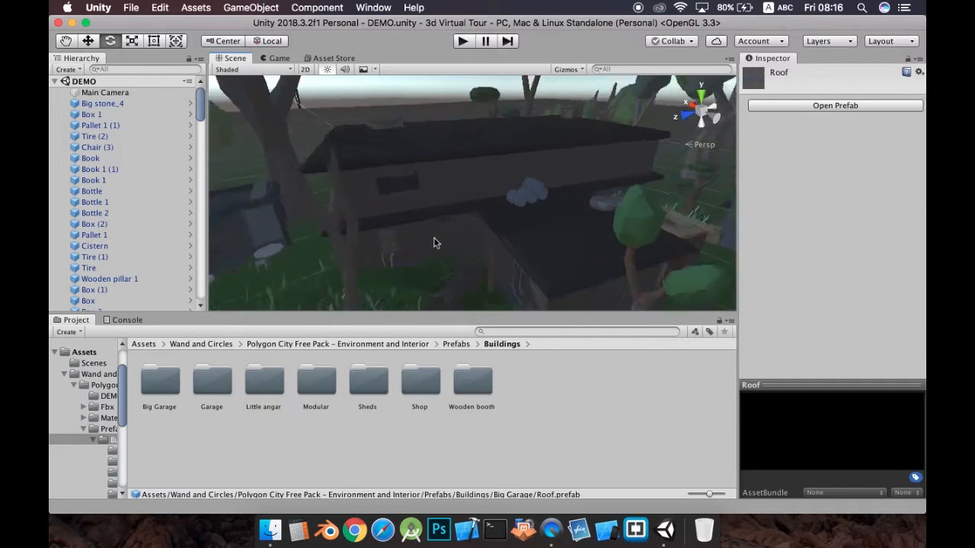
{"action": "scroll", "coordinate": [657, 247], "scroll_direction": "down", "scroll_amount": 5}
{"action": "middle_click_drag", "start_coordinate": [657, 248], "coordinate": [592, 205]}
{"action": "right_click_drag", "start_coordinate": [493, 243], "coordinate": [575, 251]}
{"action": "middle_click_drag", "start_coordinate": [474, 207], "coordinate": [567, 209]}
{"action": "scroll", "coordinate": [529, 223], "scroll_direction": "down", "scroll_amount": 5}
{"action": "scroll", "coordinate": [529, 223], "scroll_direction": "up", "scroll_amount": 5}
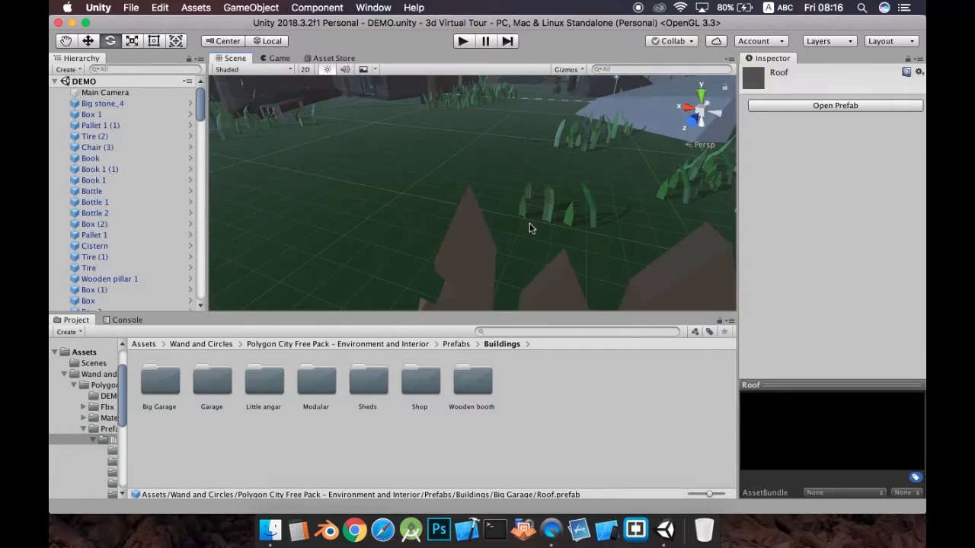
{"action": "scroll", "coordinate": [404, 218], "scroll_direction": "down", "scroll_amount": 5}
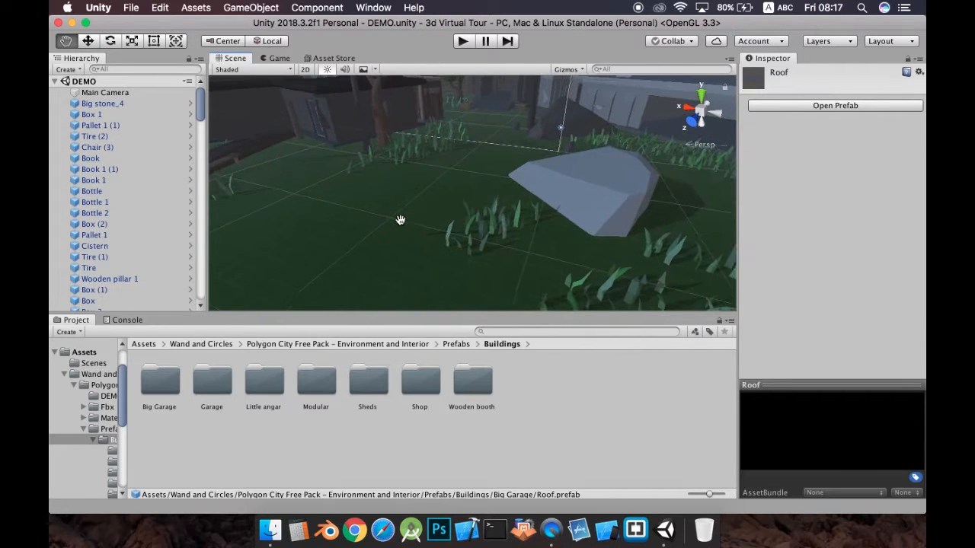
- Look through the DEMO scene's object list and inspect the components of the Canvas and the Main Camera
{"action": "left_click", "coordinate": [201, 113]}
{"action": "left_click_drag", "start_coordinate": [200, 113], "coordinate": [207, 301]}
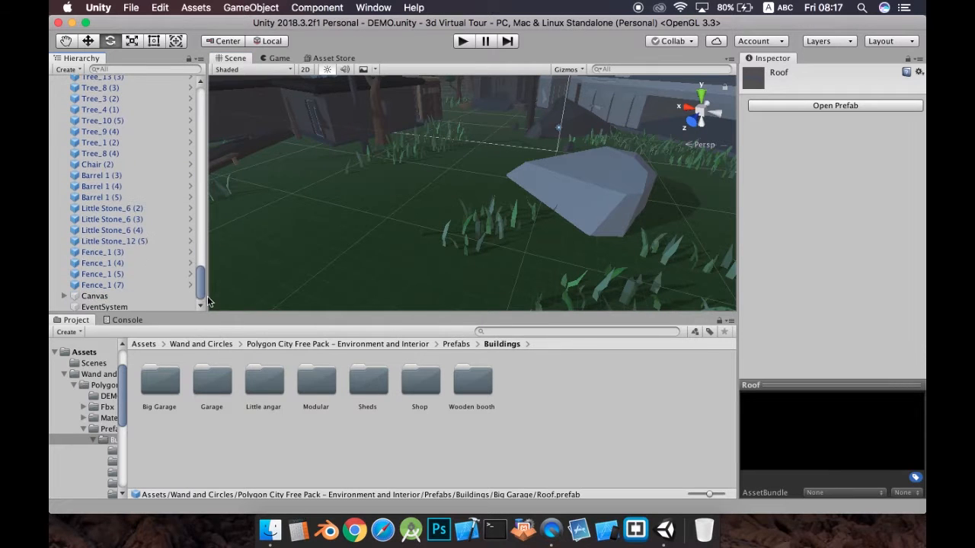
{"action": "left_click", "coordinate": [145, 296]}
{"action": "left_click_drag", "start_coordinate": [201, 283], "coordinate": [208, 104]}
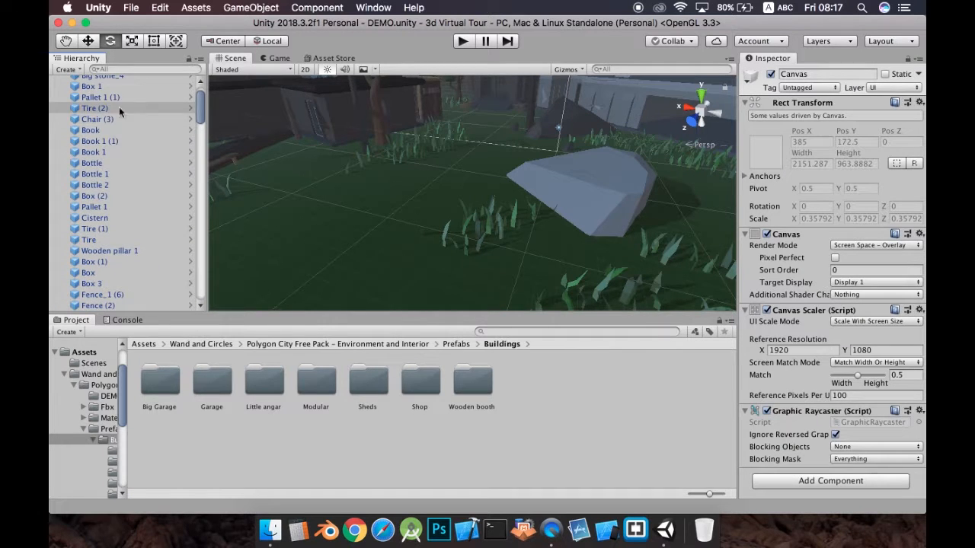
{"action": "scroll", "coordinate": [109, 169], "scroll_direction": "down", "scroll_amount": 15}
{"action": "scroll", "coordinate": [108, 169], "scroll_direction": "down", "scroll_amount": 5}
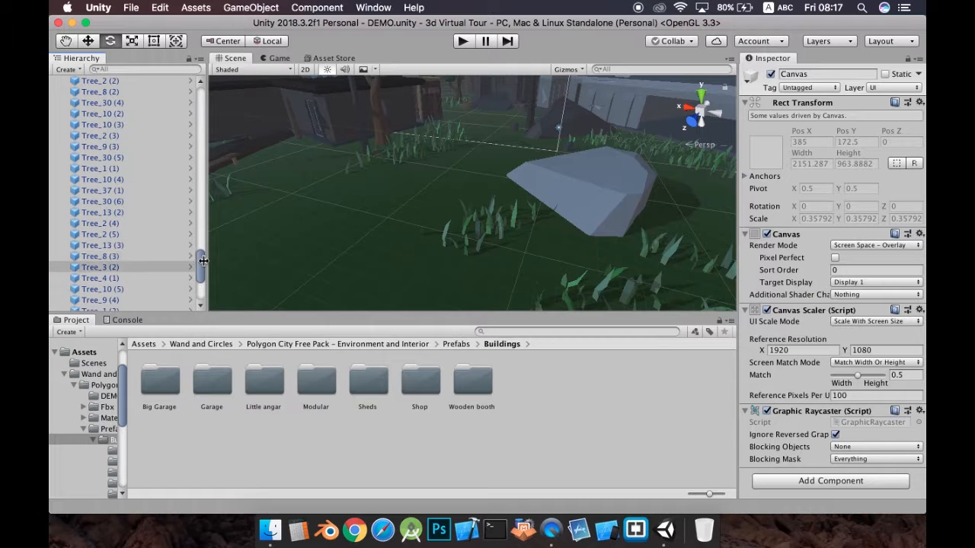
{"action": "left_click_drag", "start_coordinate": [203, 270], "coordinate": [205, 83]}
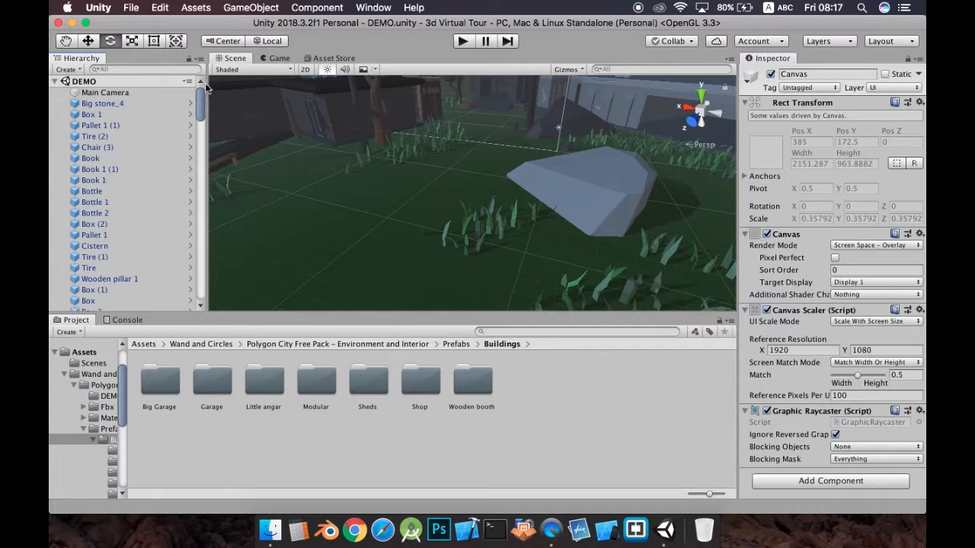
{"action": "left_click", "coordinate": [139, 95]}
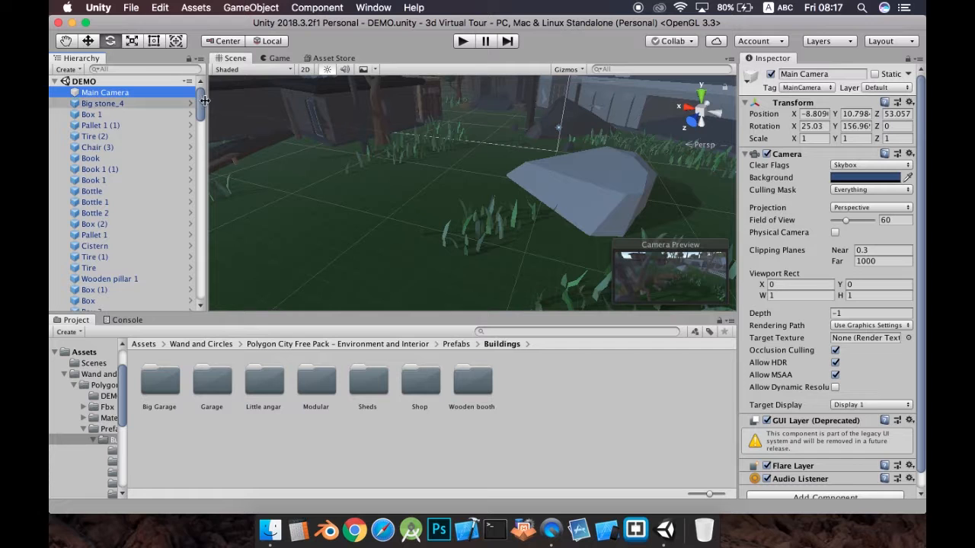
{"action": "left_click_drag", "start_coordinate": [203, 103], "coordinate": [201, 291]}
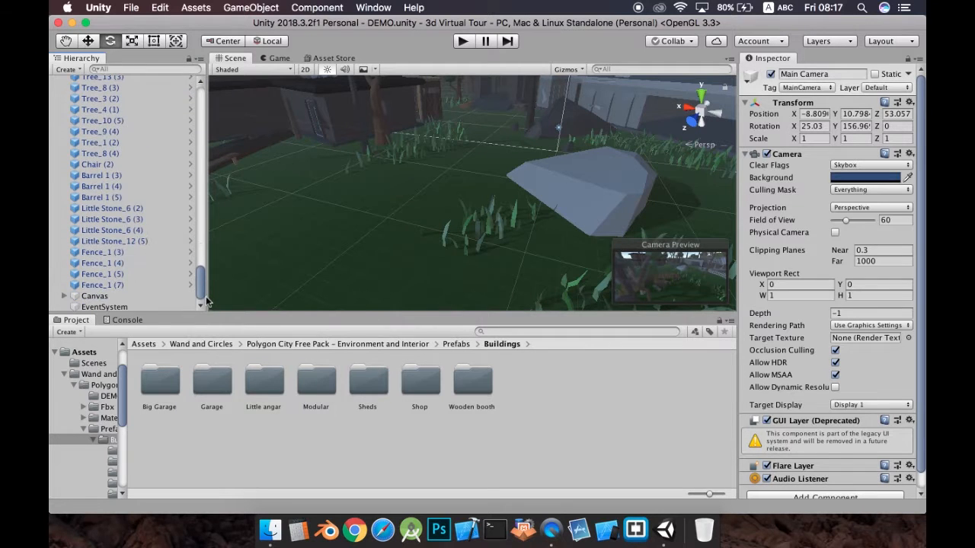
{"action": "left_click", "coordinate": [145, 297]}
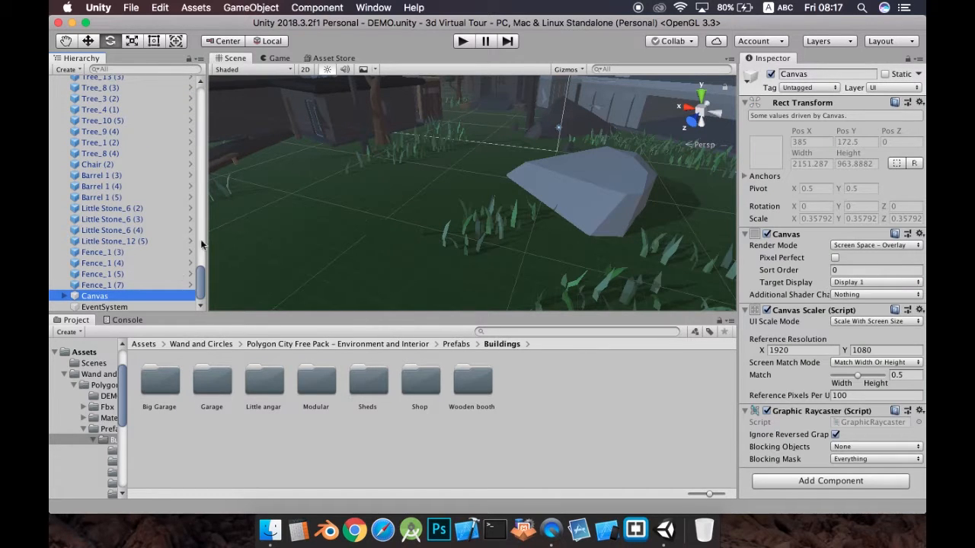
- Frame the Canvas object in the Scene view and examine its text panels from several angles
{"action": "double_click", "coordinate": [130, 296]}
{"action": "mouse_move", "coordinate": [428, 232]}
{"action": "left_mouse_down"}
{"action": "mouse_move", "coordinate": [529, 159]}
{"action": "mouse_move", "coordinate": [416, 237]}
{"action": "left_mouse_up"}
{"action": "key", "text": "q"}
{"action": "middle_click_drag", "start_coordinate": [399, 240], "coordinate": [469, 197]}
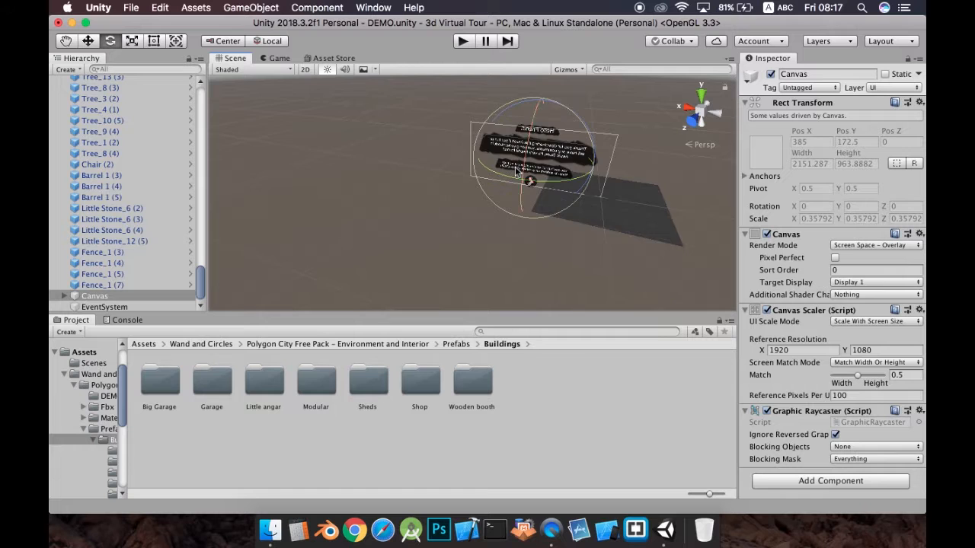
{"action": "scroll", "coordinate": [548, 160], "scroll_direction": "up", "scroll_amount": 5}
{"action": "middle_click_drag", "start_coordinate": [543, 165], "coordinate": [488, 233]}
{"action": "right_click_drag", "start_coordinate": [489, 230], "coordinate": [362, 223]}
{"action": "right_click_drag", "start_coordinate": [579, 224], "coordinate": [471, 215]}
{"action": "key", "text": "f"}
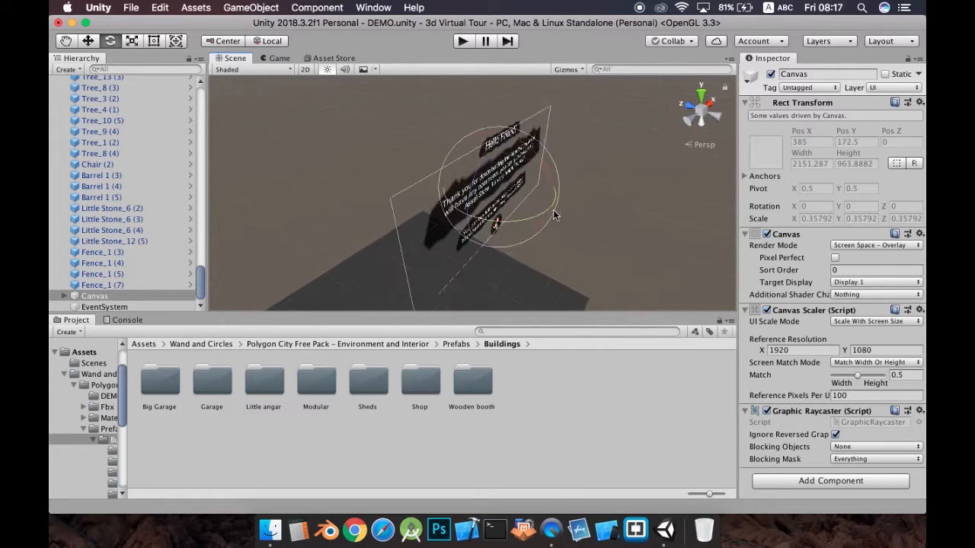
{"action": "right_click_drag", "start_coordinate": [547, 234], "coordinate": [425, 203]}
- Switch the Scene view to 2D, examine the Canvas message text up close, and target the Canvas in the Hierarchy
{"action": "left_click", "coordinate": [305, 69]}
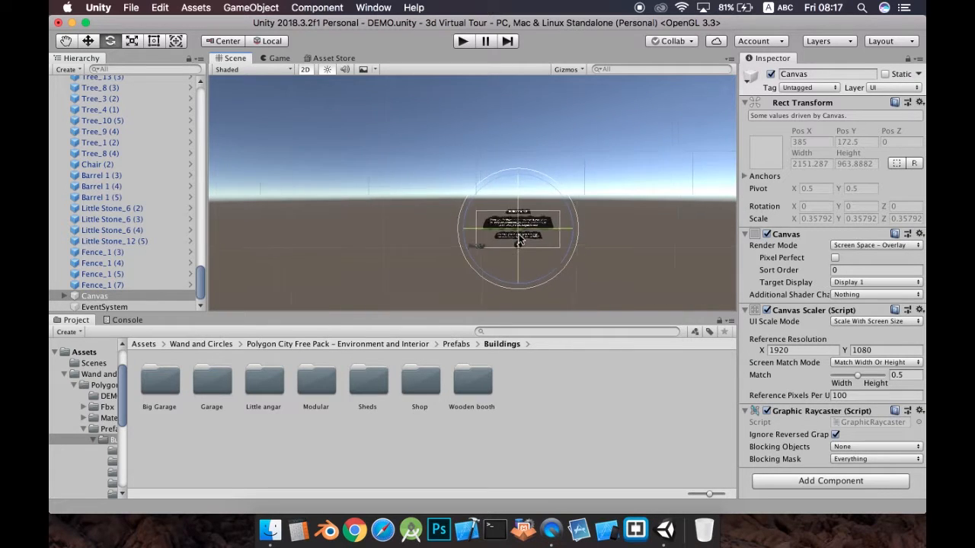
{"action": "scroll", "coordinate": [514, 229], "scroll_direction": "up", "scroll_amount": 5}
{"action": "scroll", "coordinate": [521, 238], "scroll_direction": "up", "scroll_amount": 1}
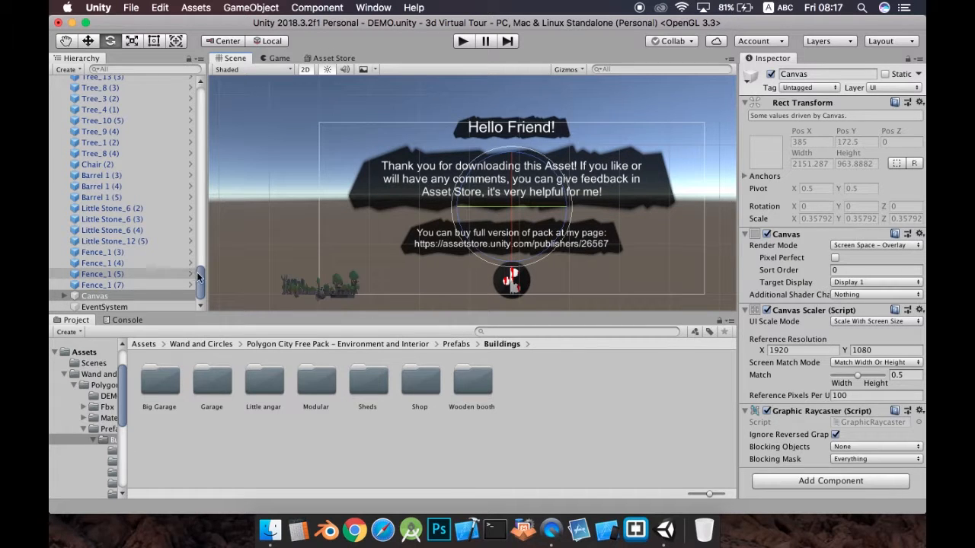
{"action": "left_click", "coordinate": [112, 296]}
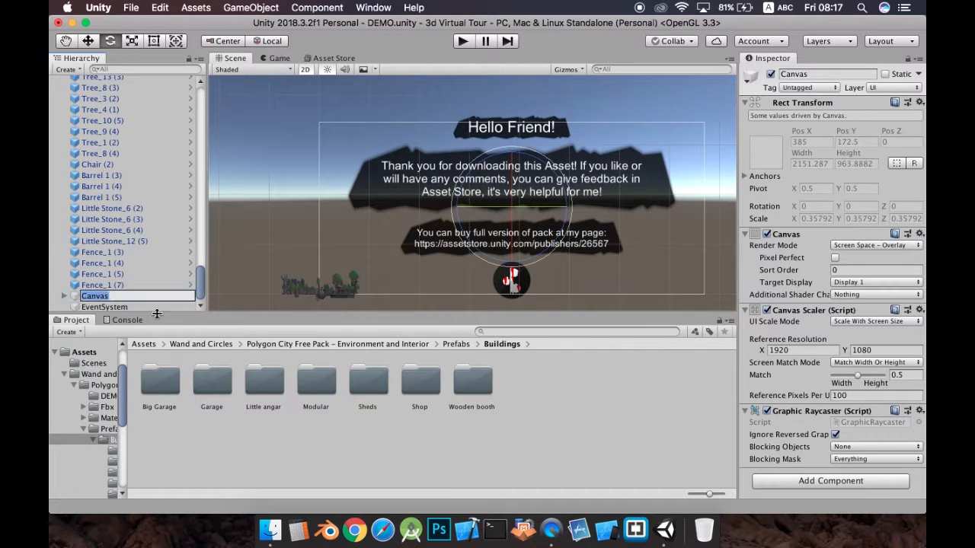
- Delete the Canvas and the EventSystem from the DEMO scene
{"action": "left_click", "coordinate": [136, 287]}
{"action": "left_click", "coordinate": [130, 298]}
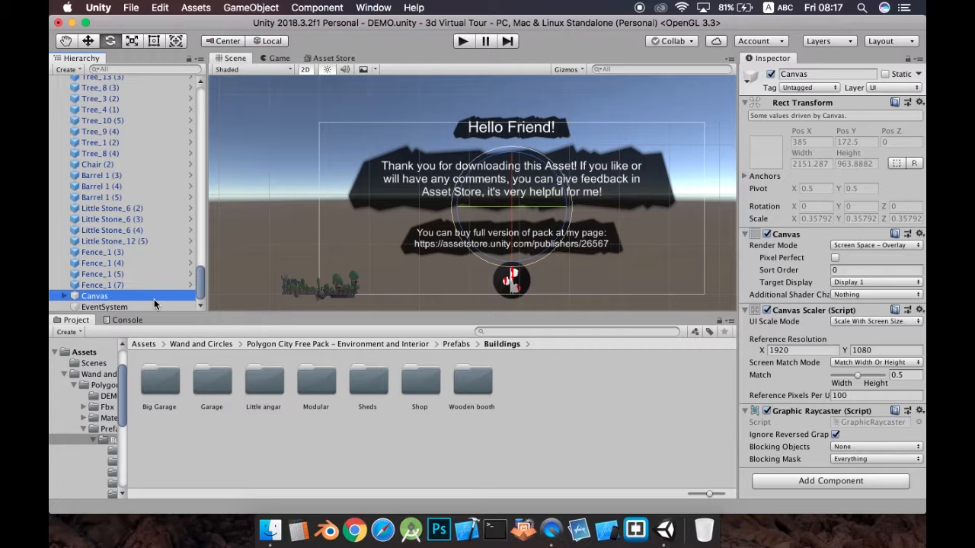
{"action": "right_click", "coordinate": [154, 303]}
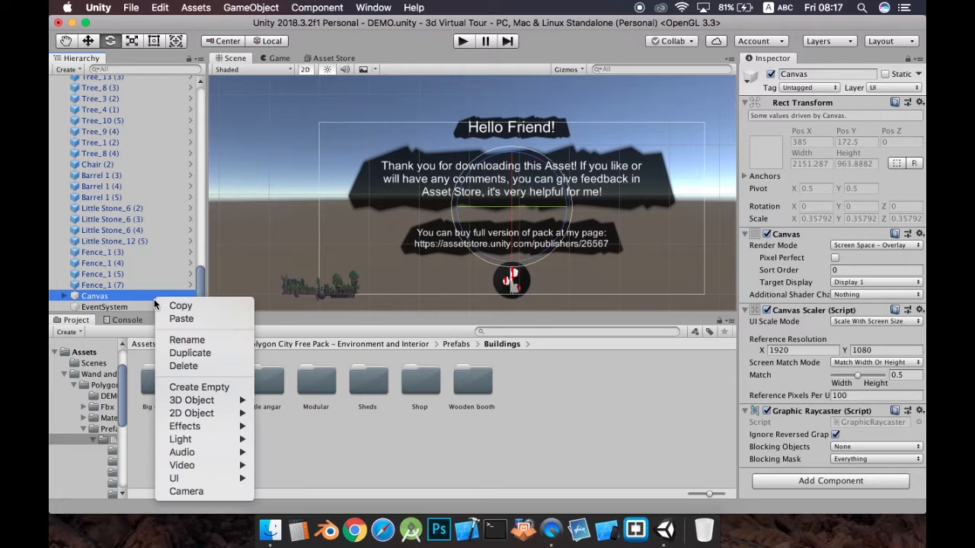
{"action": "left_click", "coordinate": [187, 367]}
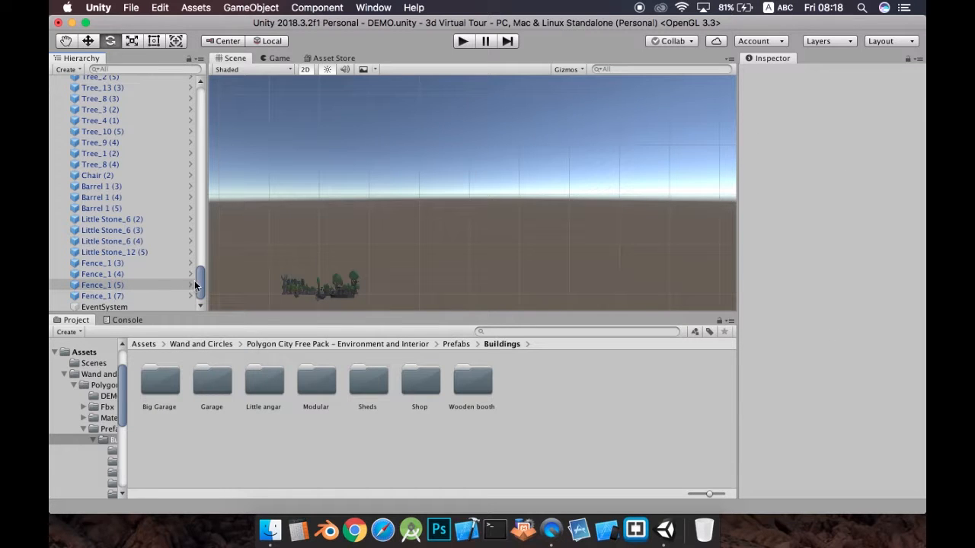
{"action": "left_click_drag", "start_coordinate": [199, 297], "coordinate": [182, 310]}
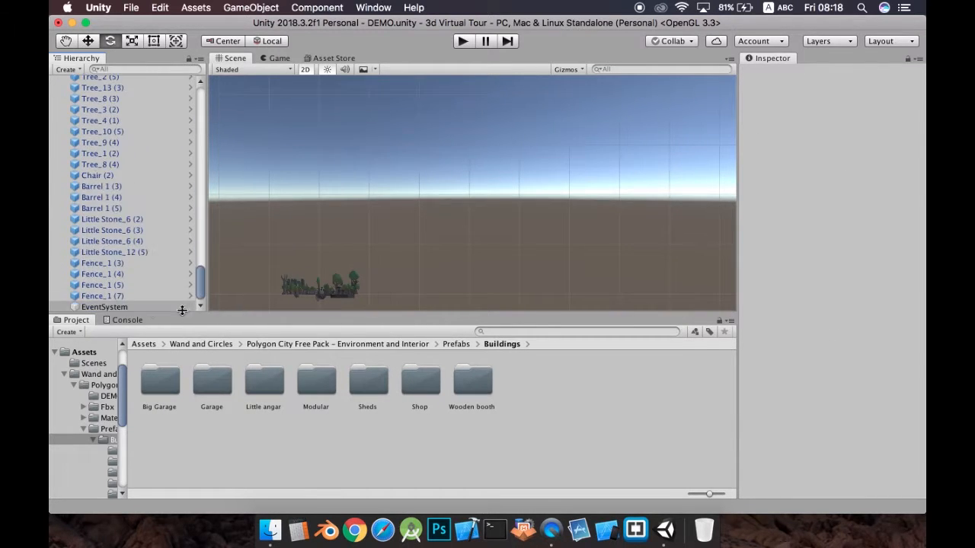
{"action": "right_click", "coordinate": [111, 307]}
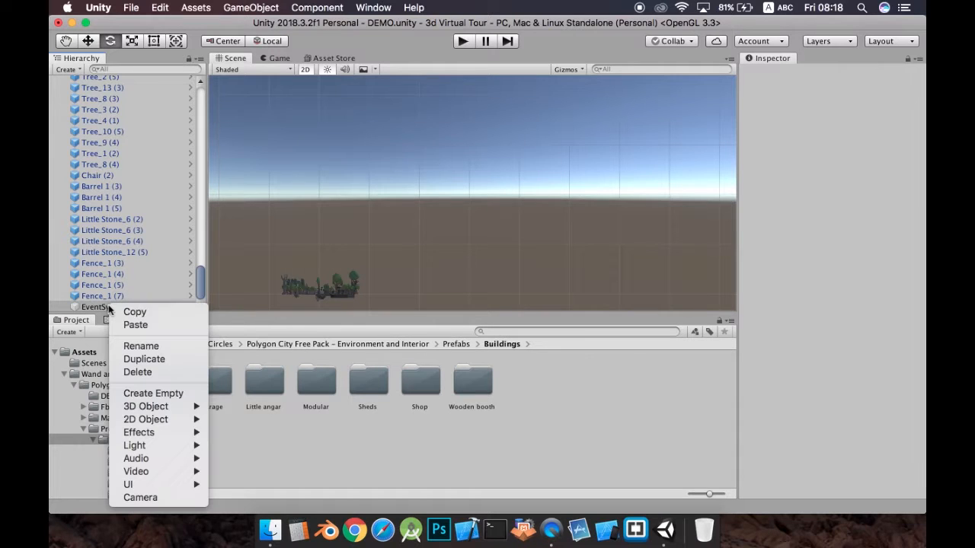
{"action": "left_click", "coordinate": [153, 372]}
- Frame the Main Camera in the Scene view with 2D mode turned off, and save the DEMO scene
{"action": "left_click_drag", "start_coordinate": [200, 282], "coordinate": [196, 89]}
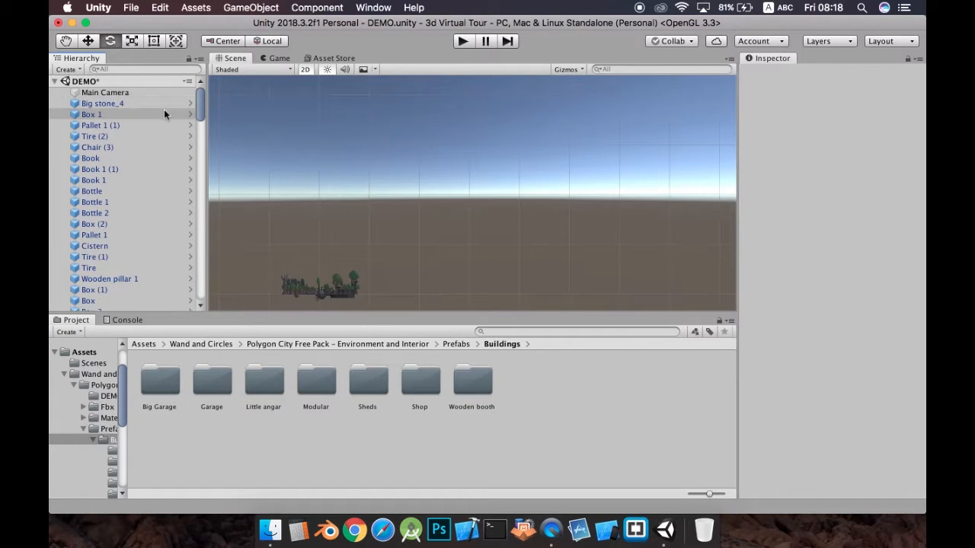
{"action": "left_click", "coordinate": [115, 93]}
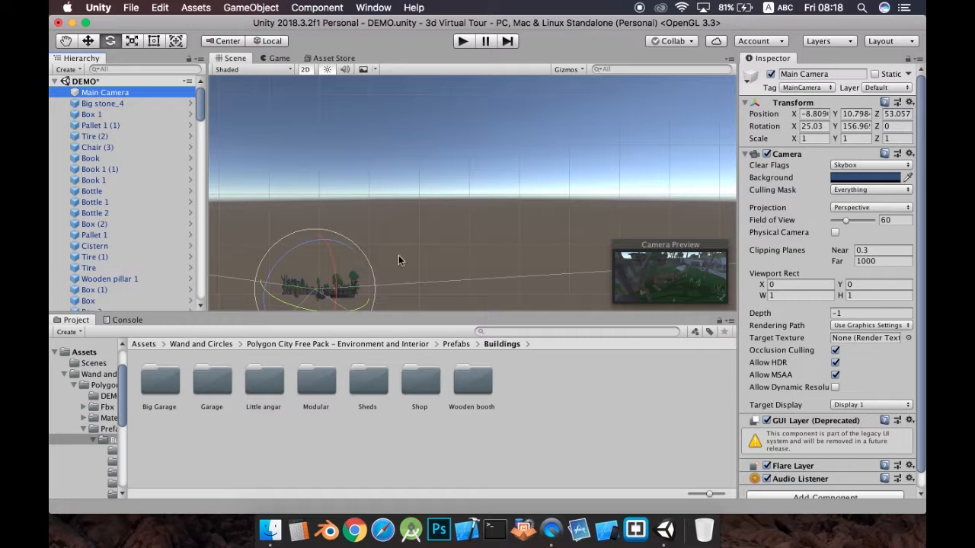
{"action": "key", "text": "f"}
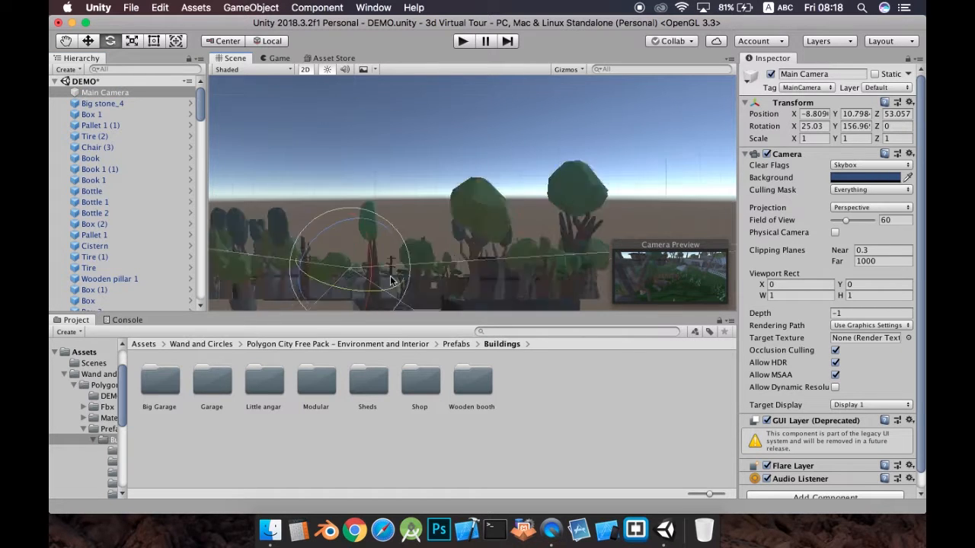
{"action": "middle_click_drag", "start_coordinate": [396, 278], "coordinate": [408, 233]}
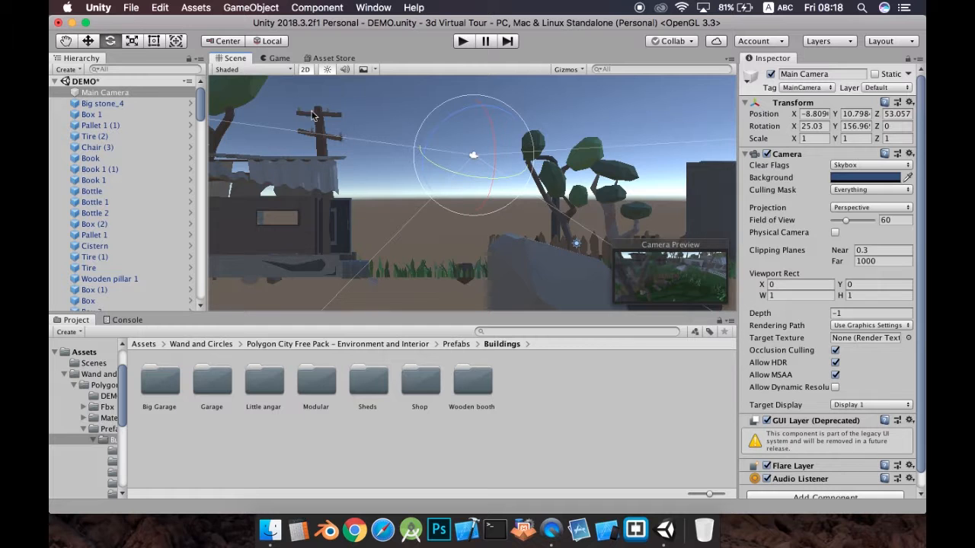
{"action": "left_click", "coordinate": [304, 70]}
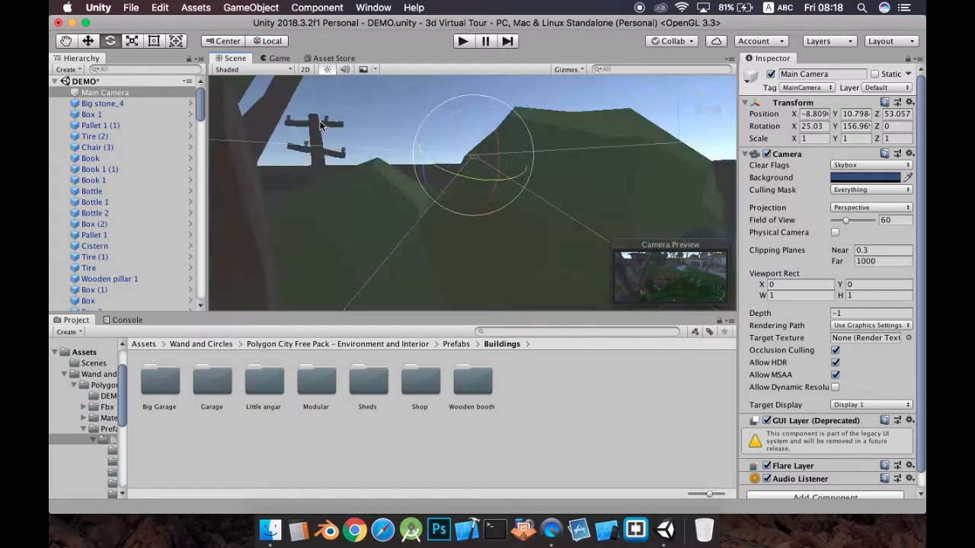
{"action": "left_click_drag", "start_coordinate": [564, 228], "coordinate": [560, 184], "text": "alt"}
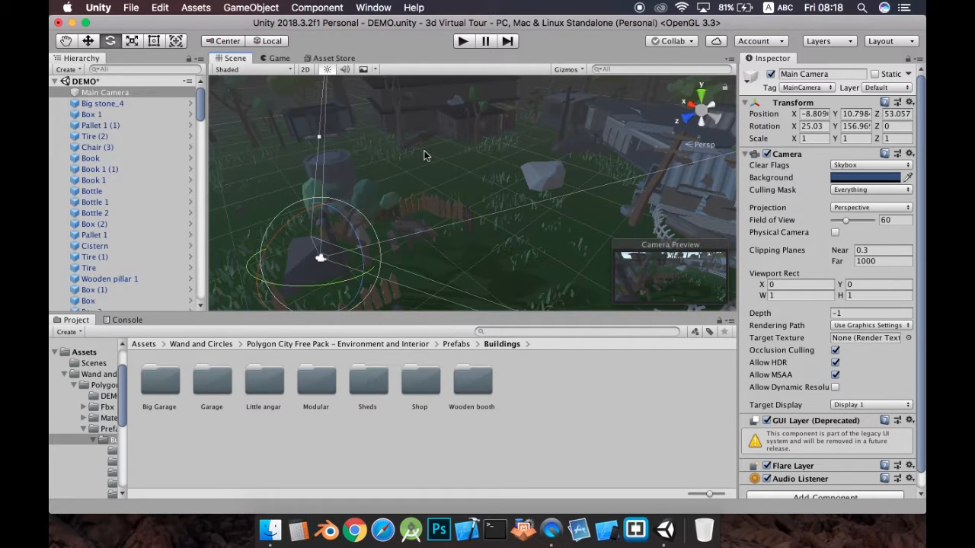
{"action": "key", "text": "super+s"}
{"action": "left_click", "coordinate": [200, 10]}
{"action": "mouse_move", "coordinate": [131, 6]}
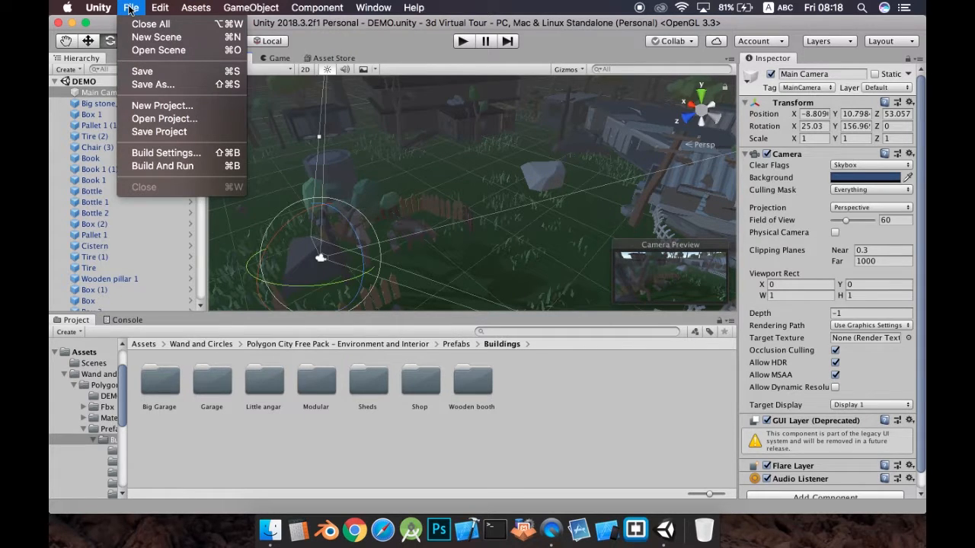
{"action": "mouse_move", "coordinate": [196, 7]}
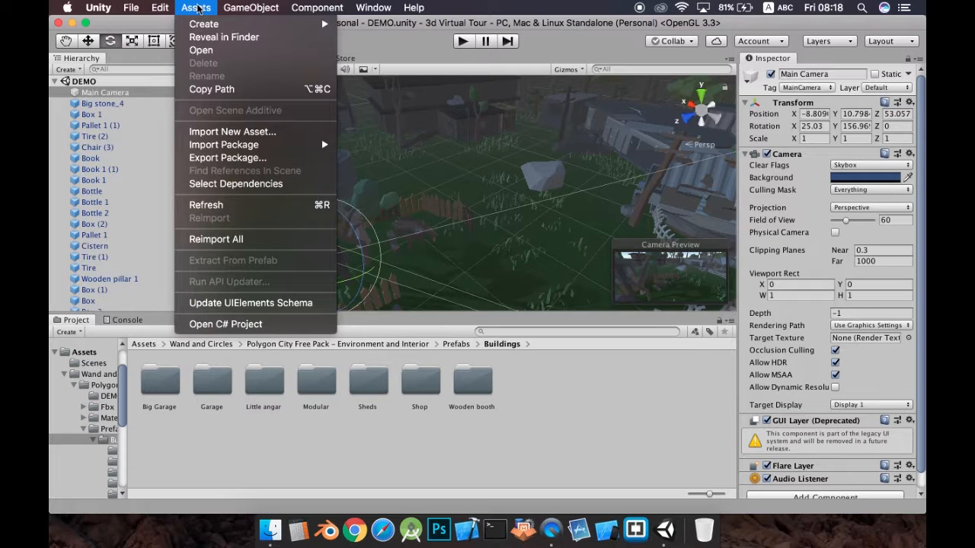
{"action": "mouse_move", "coordinate": [216, 145]}
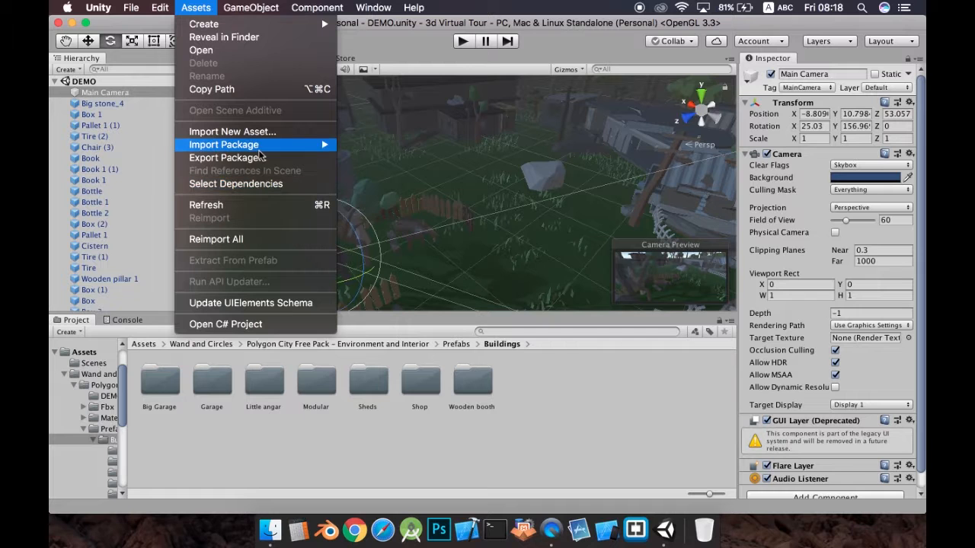
{"action": "left_click", "coordinate": [380, 9]}
- Search the Asset Store for "unity standard assets" and look through the results
{"action": "left_click", "coordinate": [333, 58]}
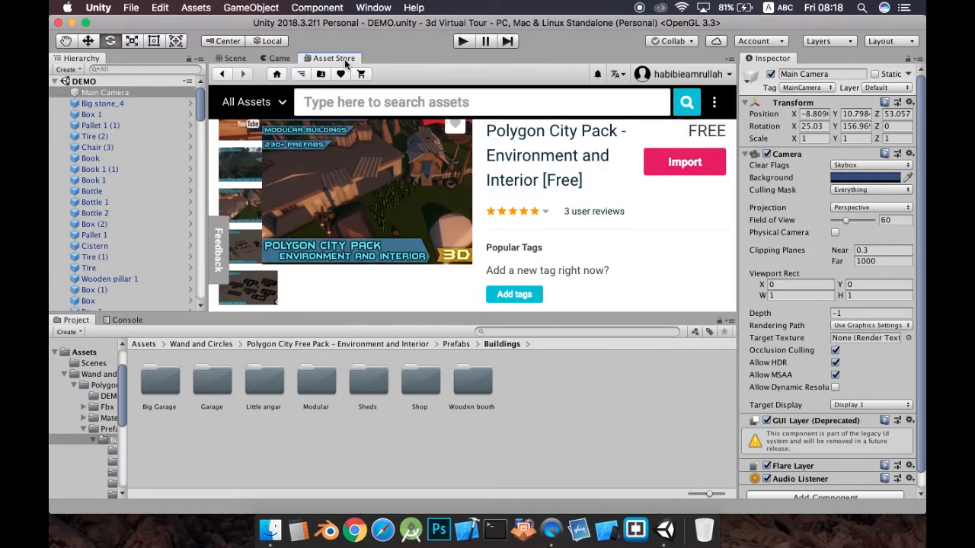
{"action": "left_click", "coordinate": [461, 103]}
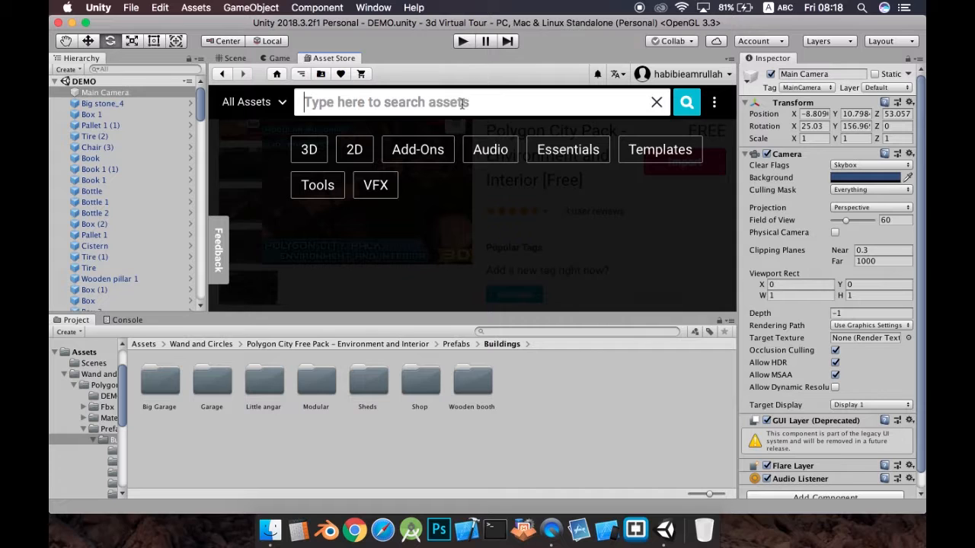
{"action": "type", "text": "unity standard assets"}
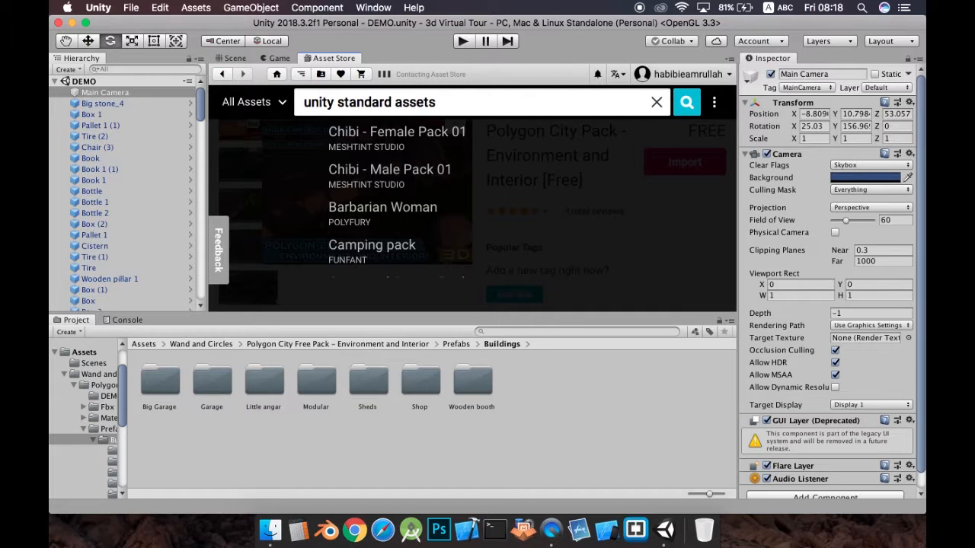
{"action": "key", "text": "Return"}
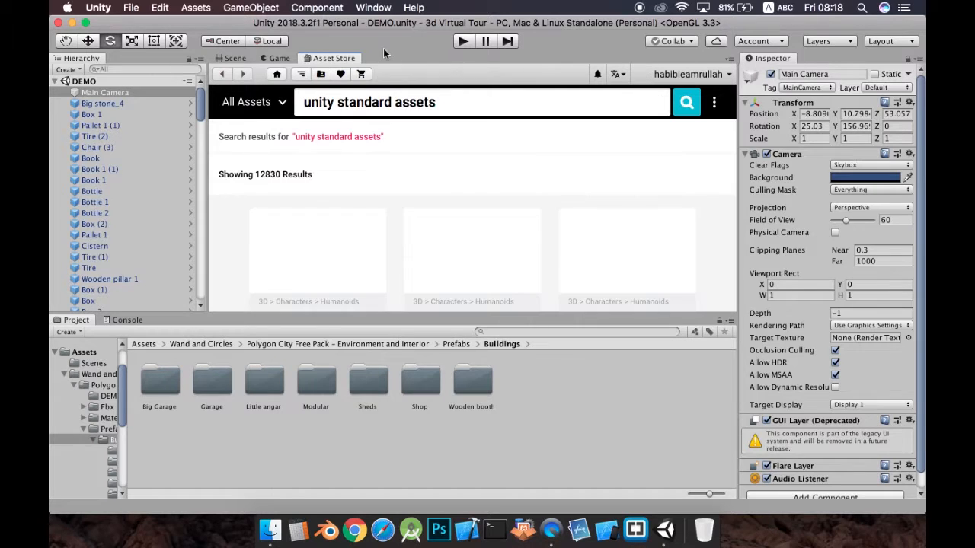
{"action": "scroll", "coordinate": [285, 208], "scroll_direction": "down", "scroll_amount": 5}
{"action": "scroll", "coordinate": [293, 208], "scroll_direction": "down", "scroll_amount": 4}
{"action": "scroll", "coordinate": [294, 209], "scroll_direction": "up", "scroll_amount": 7}
{"action": "scroll", "coordinate": [294, 209], "scroll_direction": "down", "scroll_amount": 8}
{"action": "scroll", "coordinate": [293, 208], "scroll_direction": "down", "scroll_amount": 10}
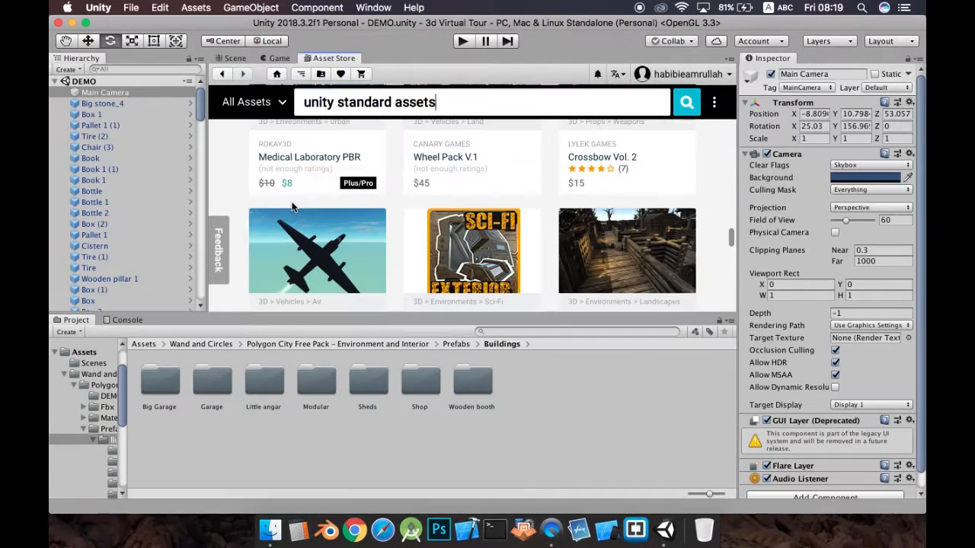
{"action": "scroll", "coordinate": [293, 207], "scroll_direction": "up", "scroll_amount": 8}
- Shorten the Asset Store search to "standard assets" and open the Standard Assets page by Unity Technologies
{"action": "left_click", "coordinate": [318, 102]}
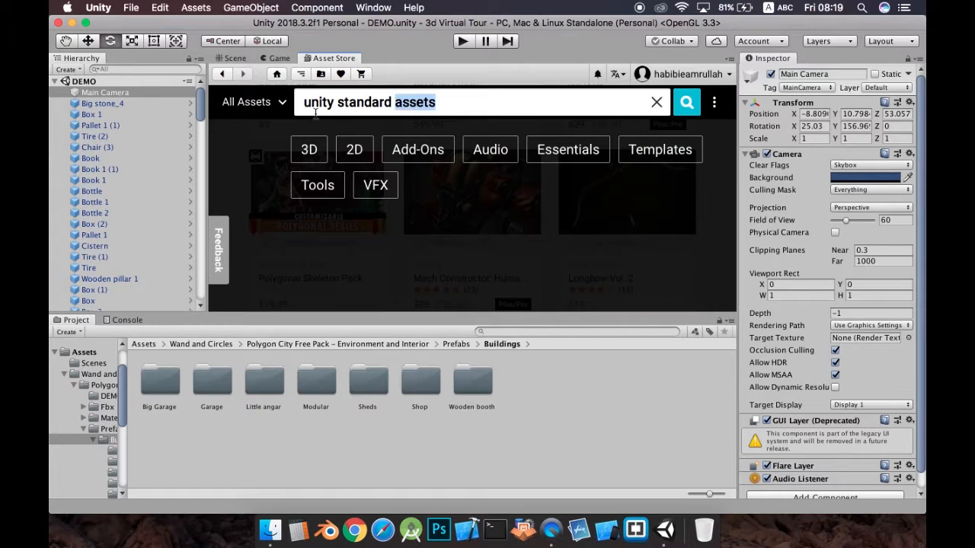
{"action": "double_click", "coordinate": [317, 102]}
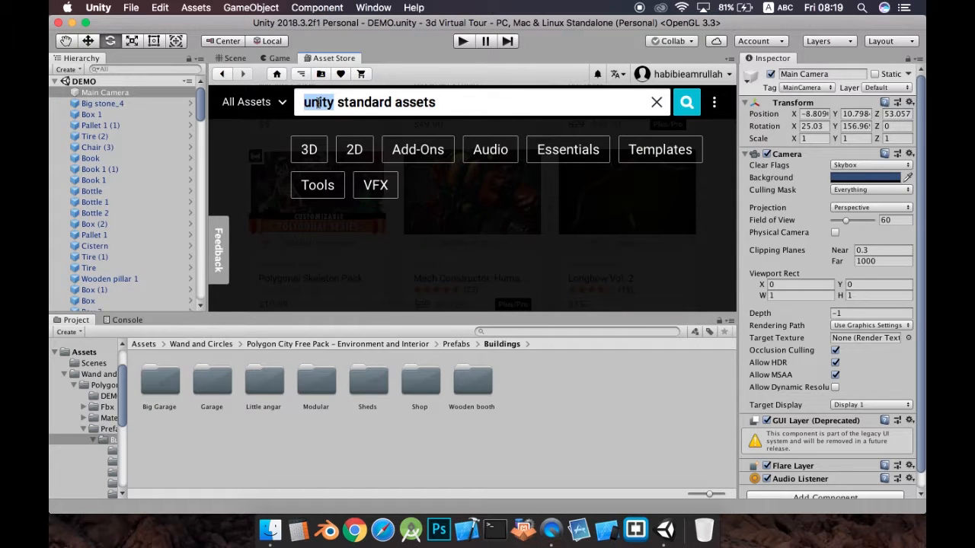
{"action": "key", "text": "BackSpace"}
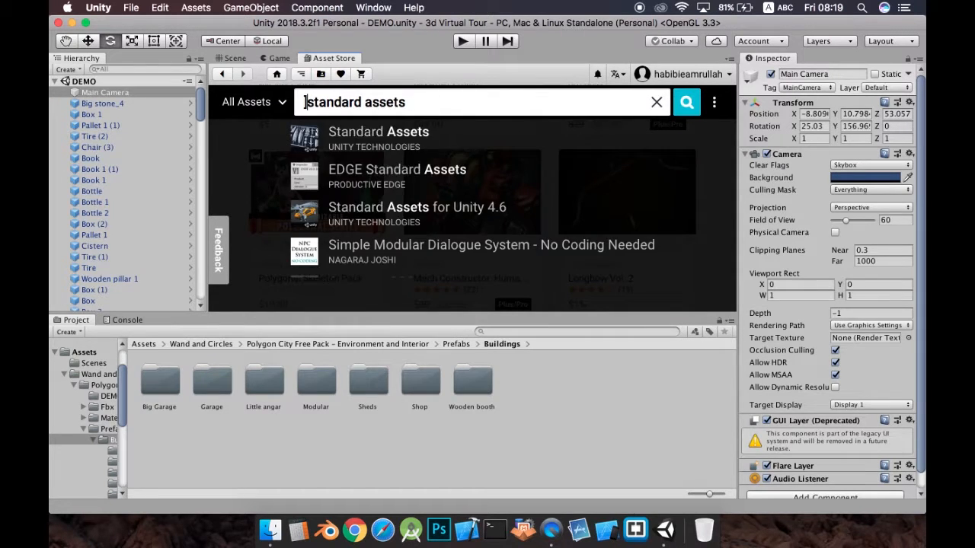
{"action": "left_click", "coordinate": [366, 133]}
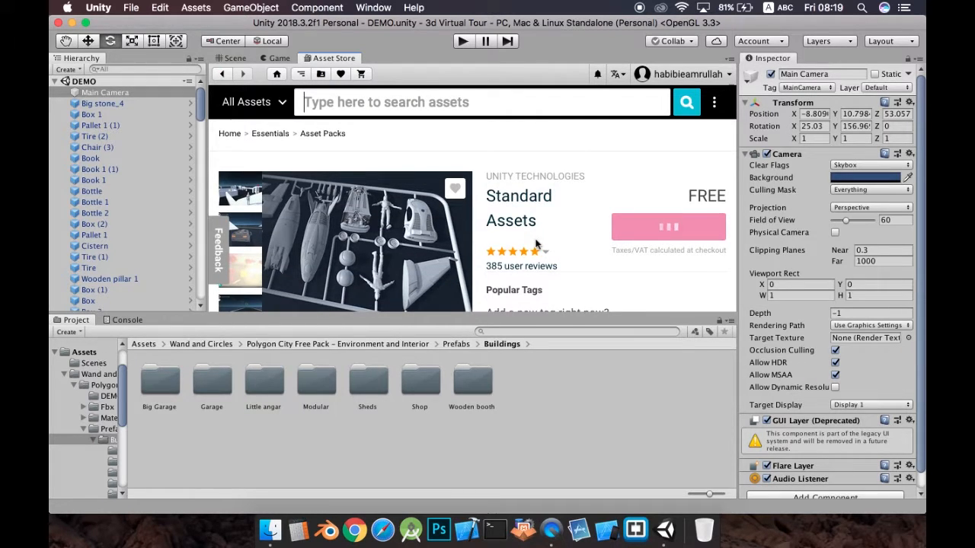
- Look over the Standard Assets page and download the free package
{"action": "scroll", "coordinate": [536, 242], "scroll_direction": "down", "scroll_amount": 3}
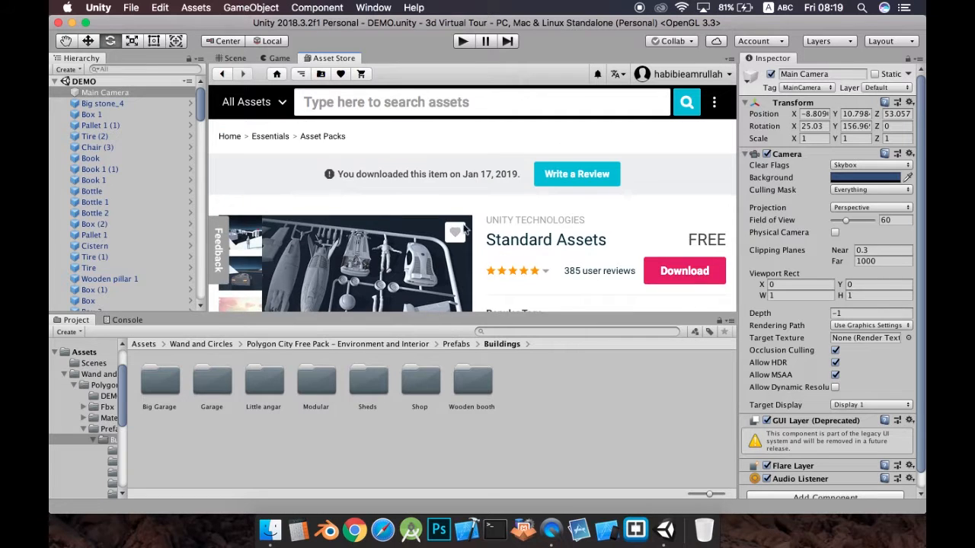
{"action": "scroll", "coordinate": [472, 233], "scroll_direction": "down", "scroll_amount": 10}
{"action": "scroll", "coordinate": [486, 239], "scroll_direction": "up", "scroll_amount": 12}
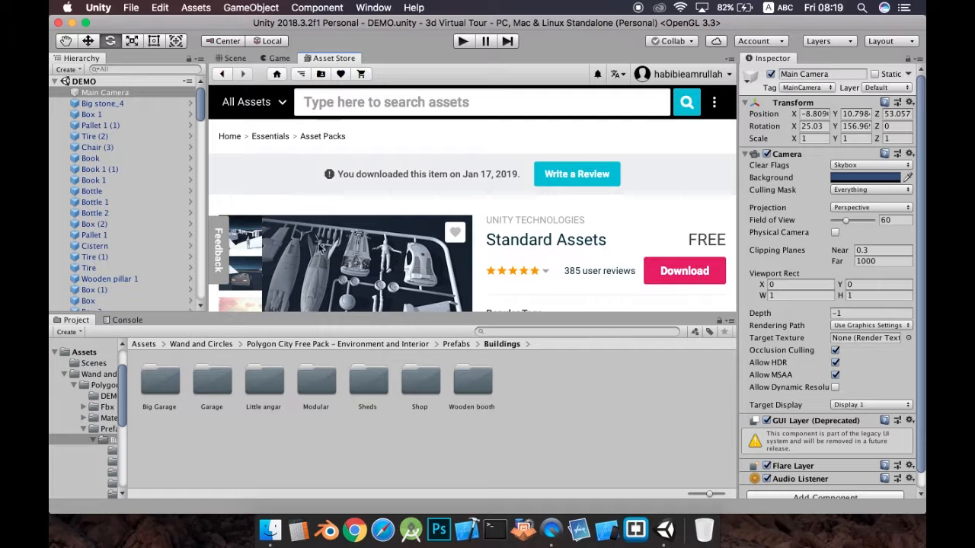
{"action": "scroll", "coordinate": [386, 242], "scroll_direction": "down", "scroll_amount": 2}
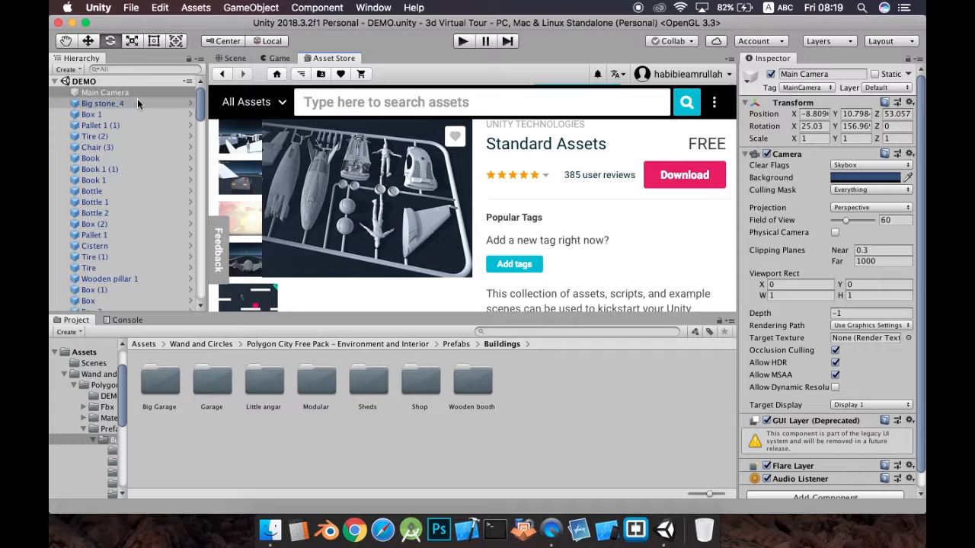
{"action": "left_click", "coordinate": [688, 176]}
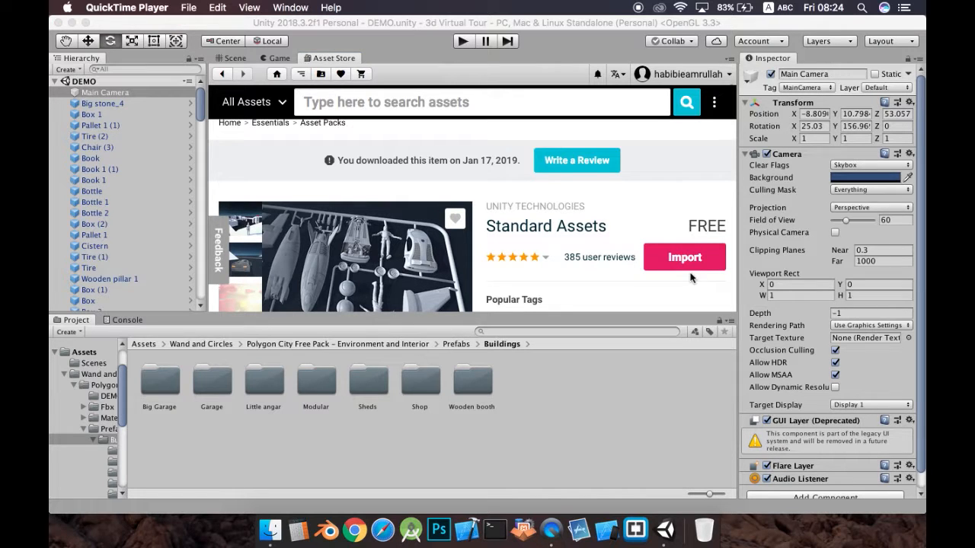
- Start importing the downloaded Standard Assets package so that its list of contents opens
{"action": "left_click", "coordinate": [685, 259]}
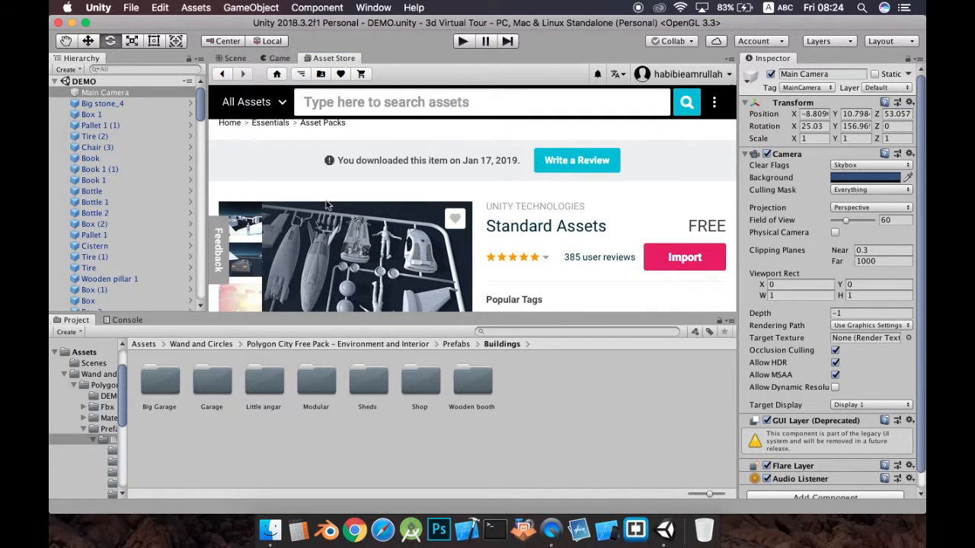
{"action": "scroll", "coordinate": [509, 241], "scroll_direction": "down", "scroll_amount": 10}
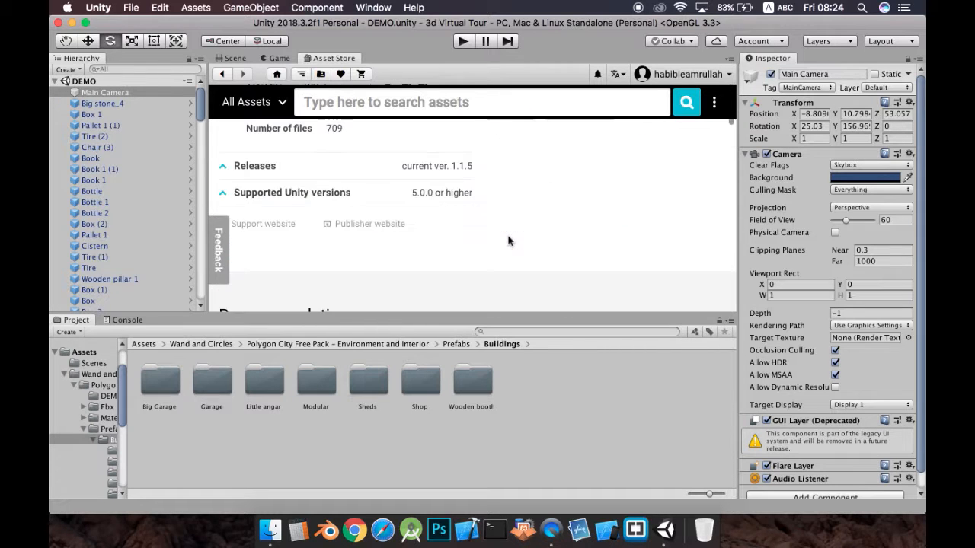
{"action": "scroll", "coordinate": [509, 241], "scroll_direction": "up", "scroll_amount": 10}
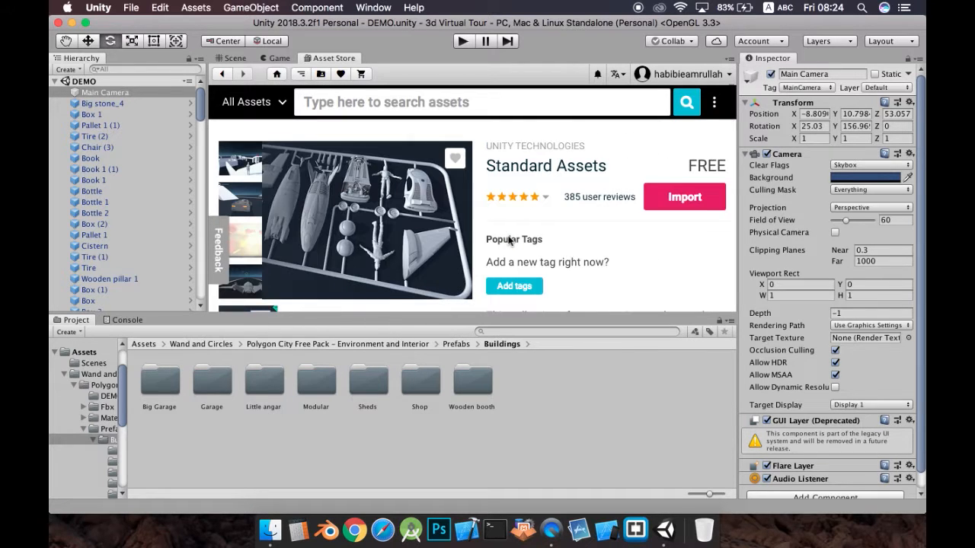
{"action": "left_click", "coordinate": [677, 201]}
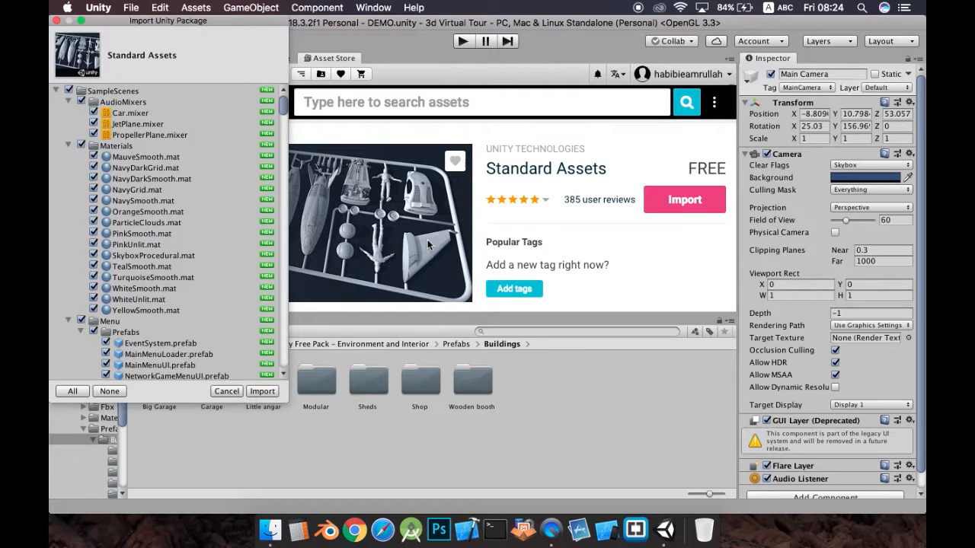
- Collapse the SampleScenes and Standard Assets folders in the package list and exclude both from the import
{"action": "left_click", "coordinate": [57, 90]}
{"action": "left_click", "coordinate": [60, 102]}
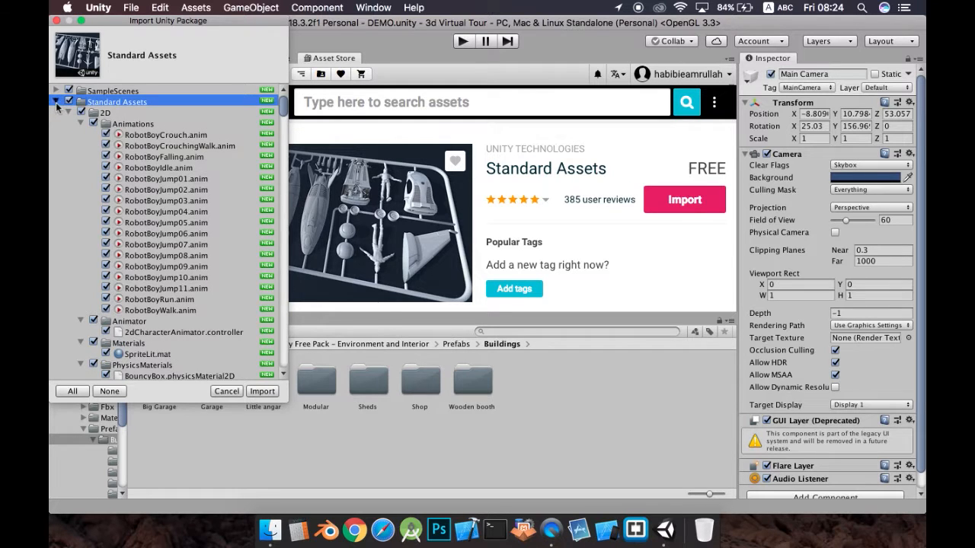
{"action": "left_click", "coordinate": [58, 102]}
{"action": "left_click", "coordinate": [69, 91]}
{"action": "left_click", "coordinate": [69, 102]}
- Collapse the 2D and Cameras folders inside Standard Assets in the package list and show the contents of Characters
{"action": "left_click", "coordinate": [58, 101]}
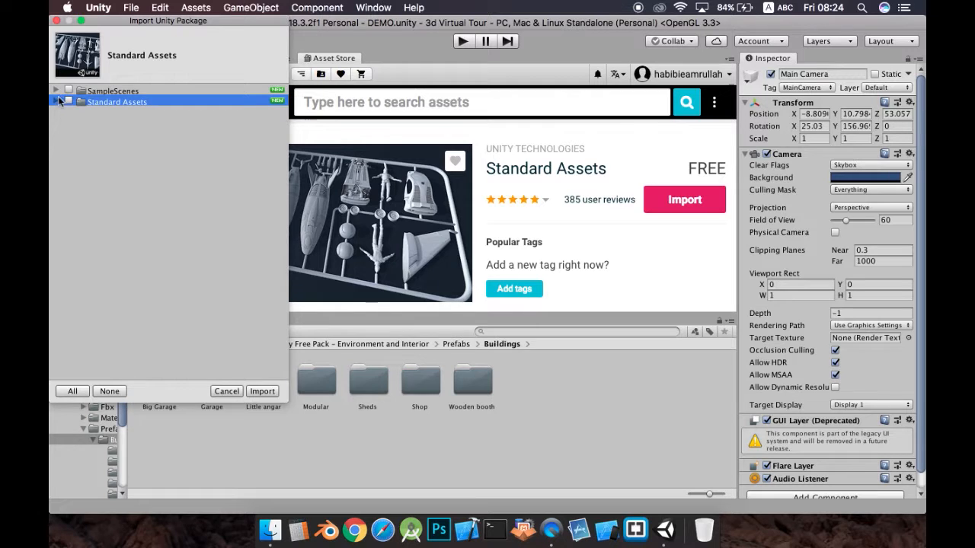
{"action": "left_click", "coordinate": [71, 112]}
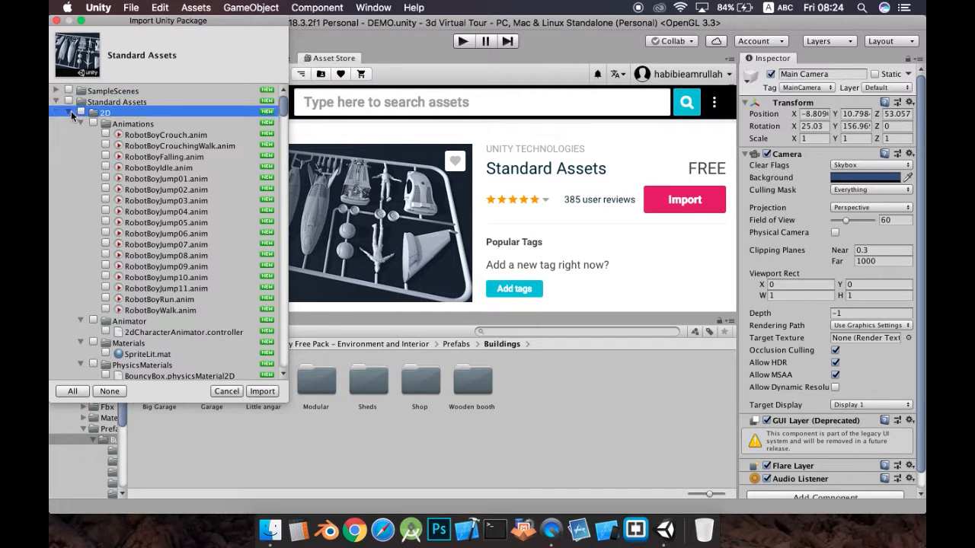
{"action": "left_click", "coordinate": [68, 113]}
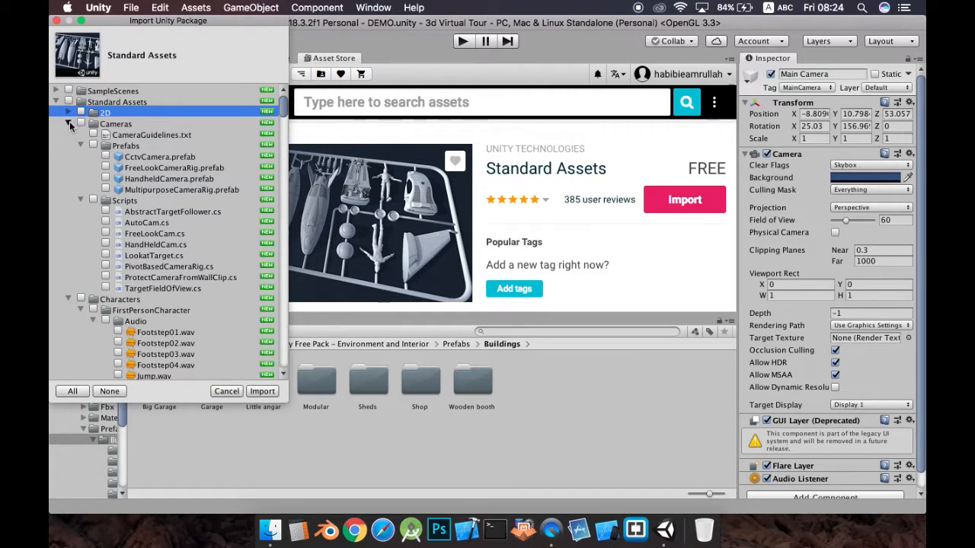
{"action": "left_click", "coordinate": [68, 123]}
{"action": "left_click", "coordinate": [69, 135]}
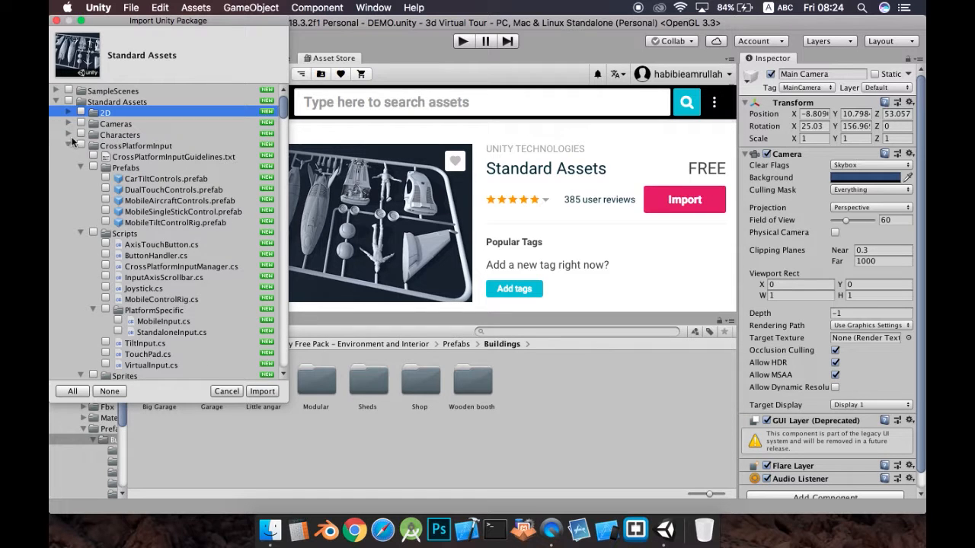
{"action": "left_click", "coordinate": [72, 135]}
{"action": "left_click", "coordinate": [70, 134]}
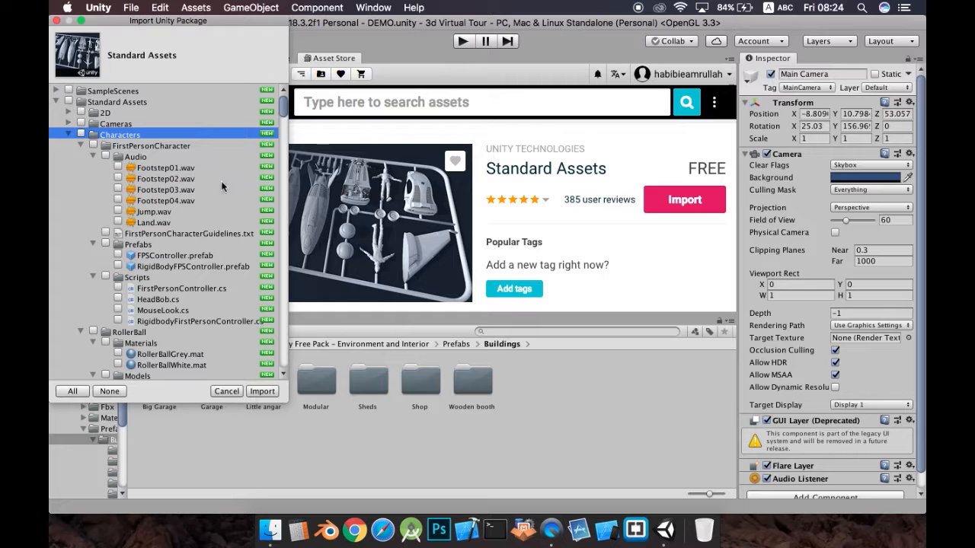
- Collapse the FirstPersonCharacter, RollerBall and ThirdPersonCharacter folders and include only FirstPersonCharacter in the import
{"action": "left_click", "coordinate": [86, 147]}
{"action": "left_click", "coordinate": [82, 145]}
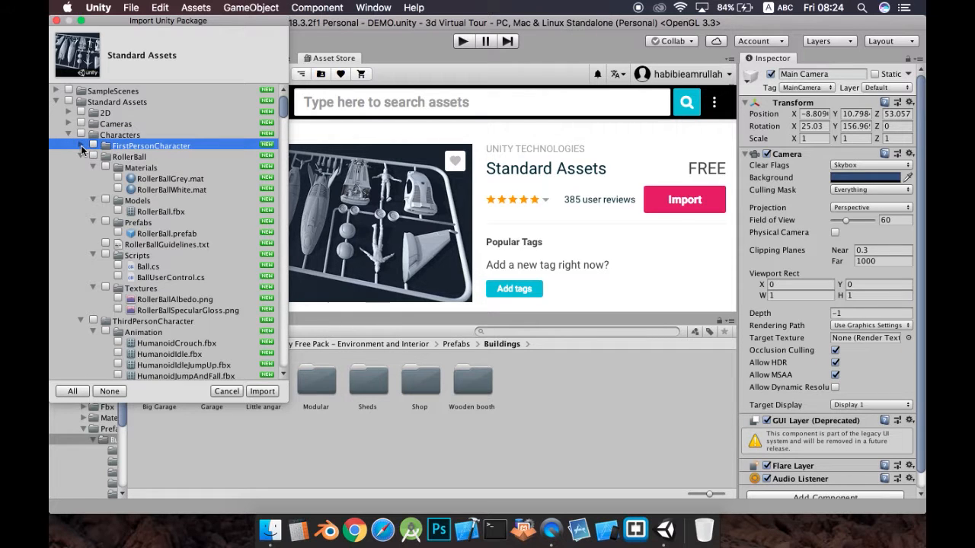
{"action": "left_click", "coordinate": [81, 156]}
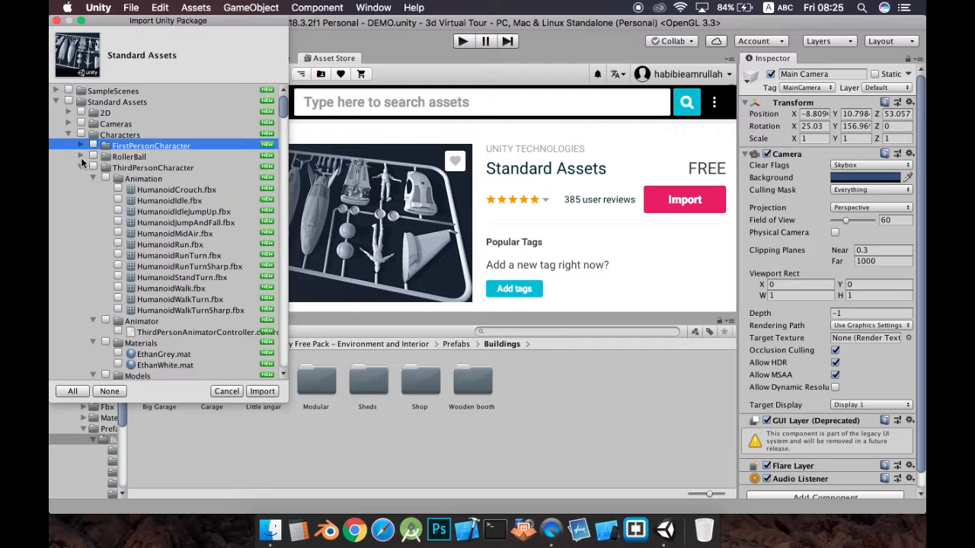
{"action": "left_click", "coordinate": [81, 167]}
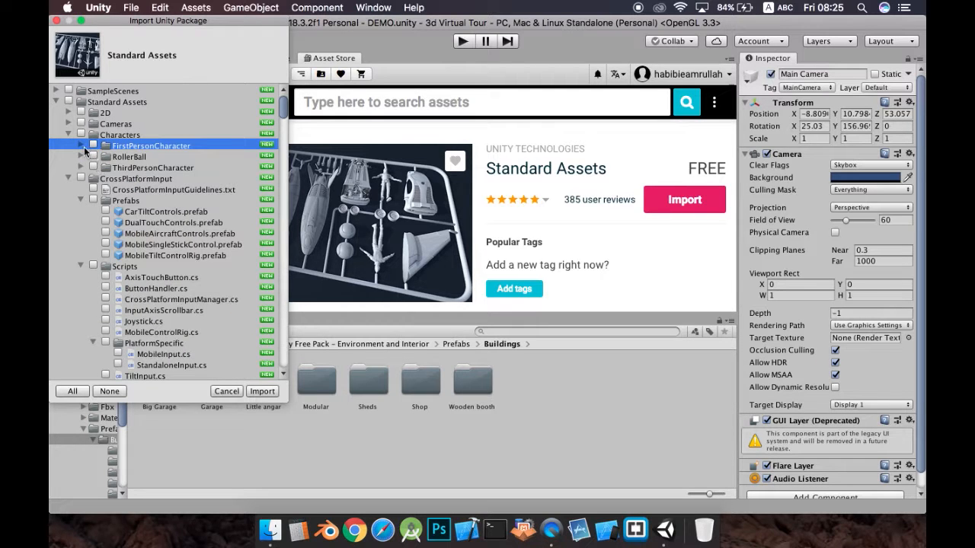
{"action": "left_click", "coordinate": [81, 145]}
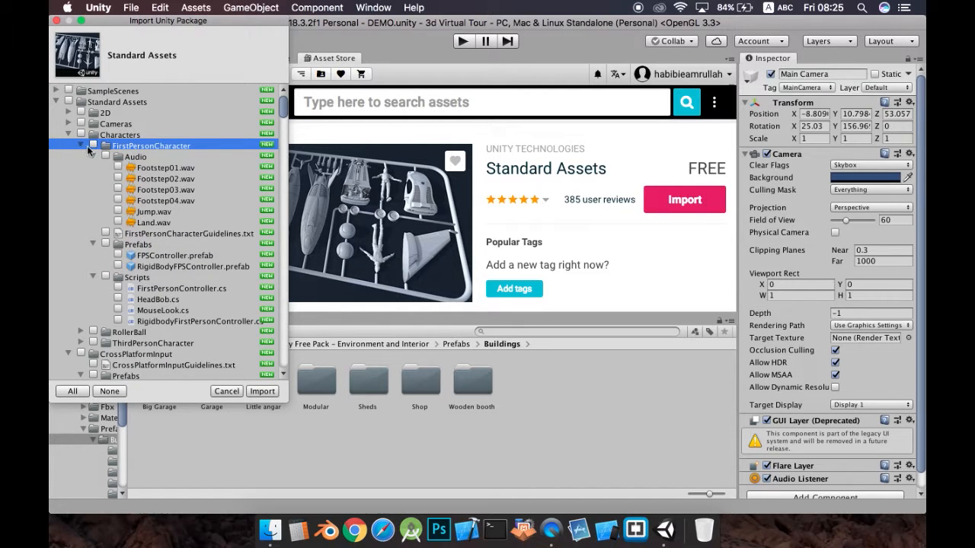
{"action": "left_click", "coordinate": [93, 146]}
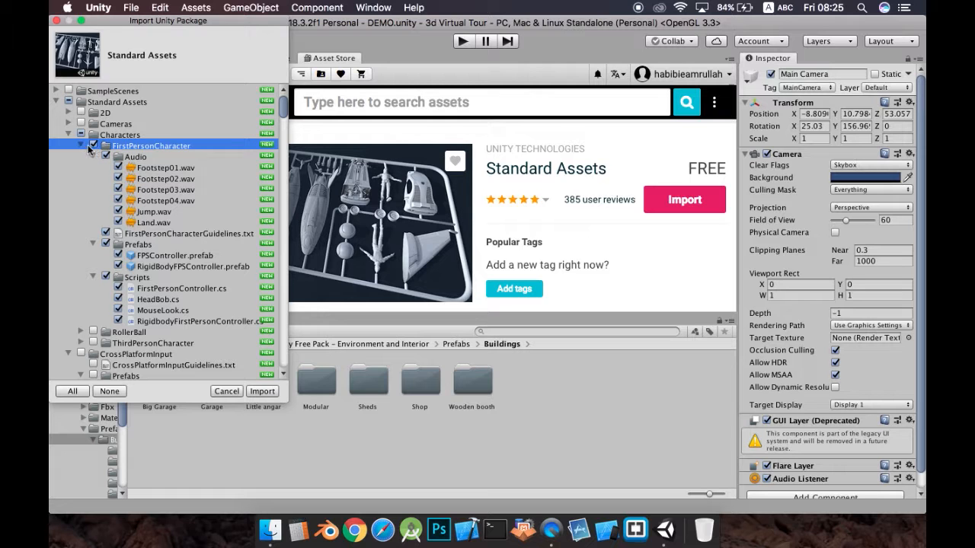
{"action": "left_click", "coordinate": [81, 145]}
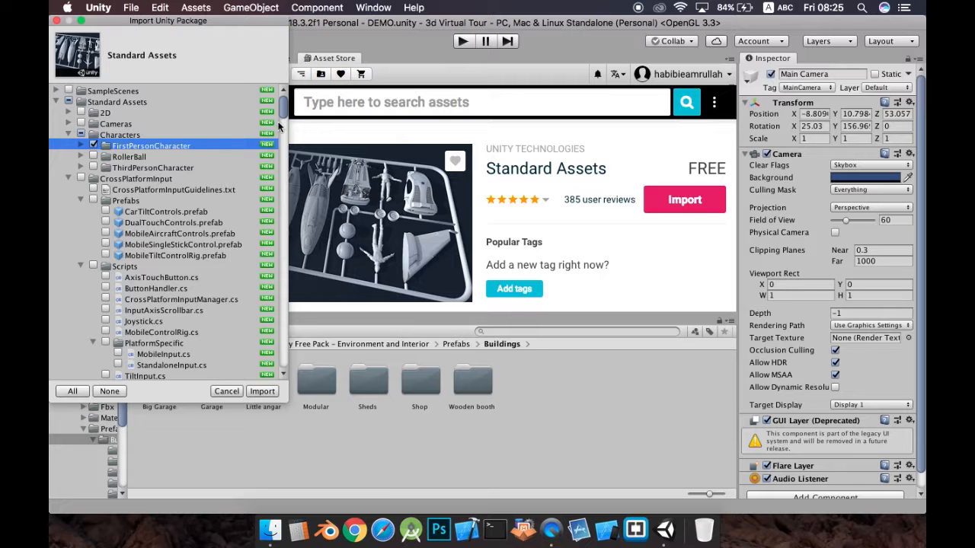
- Include the whole CrossPlatformInput folder directly under Standard Assets in the import and collapse it
{"action": "mouse_move", "coordinate": [284, 111]}
{"action": "left_mouse_down"}
{"action": "mouse_move", "coordinate": [295, 130]}
{"action": "mouse_move", "coordinate": [276, 112]}
{"action": "left_mouse_up"}
{"action": "left_click", "coordinate": [82, 179]}
{"action": "left_click", "coordinate": [68, 178]}
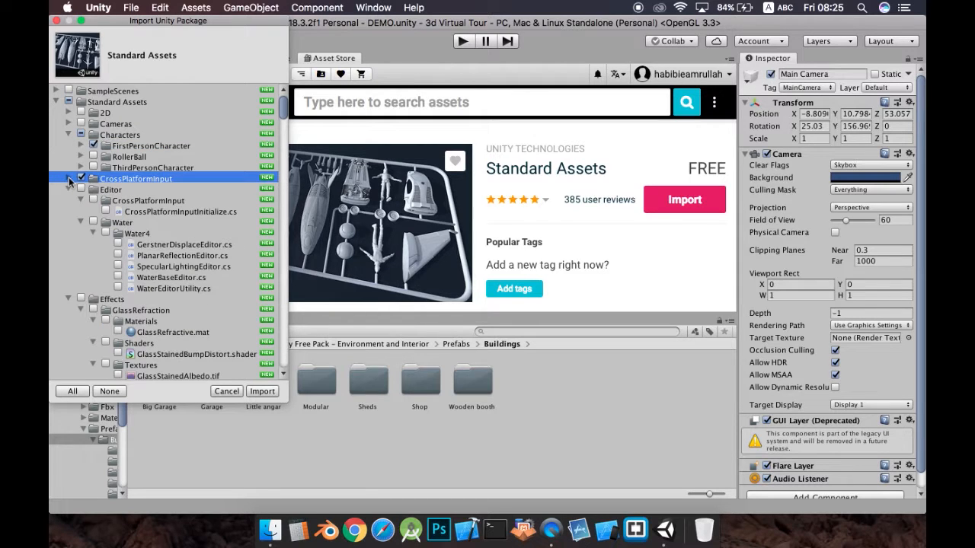
- Include the Editor folder's CrossPlatformInput subfolder in the import, leave out Water, and collapse the Editor folder
{"action": "mouse_move", "coordinate": [282, 112]}
{"action": "left_mouse_down"}
{"action": "mouse_move", "coordinate": [283, 134]}
{"action": "mouse_move", "coordinate": [283, 114]}
{"action": "left_mouse_up"}
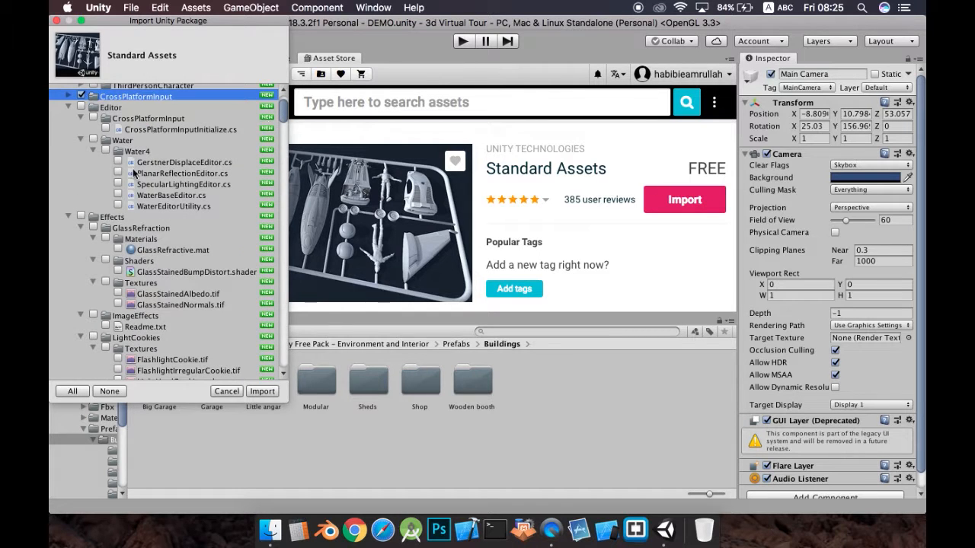
{"action": "left_click", "coordinate": [68, 108]}
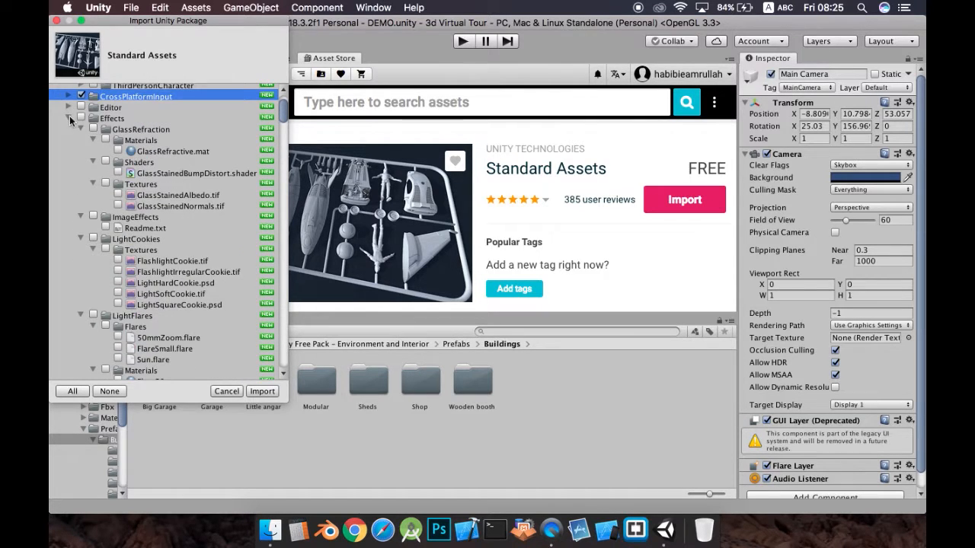
{"action": "left_click", "coordinate": [69, 108]}
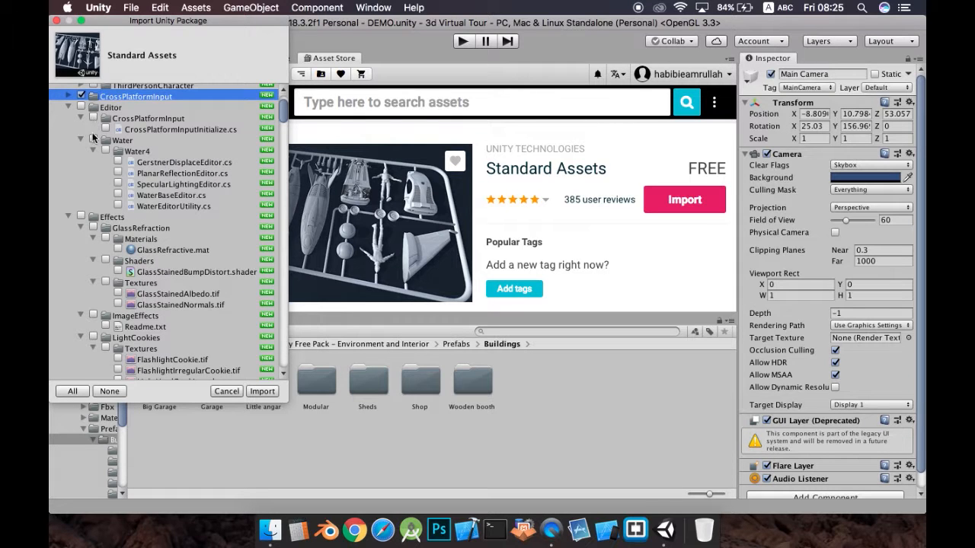
{"action": "left_click", "coordinate": [93, 119]}
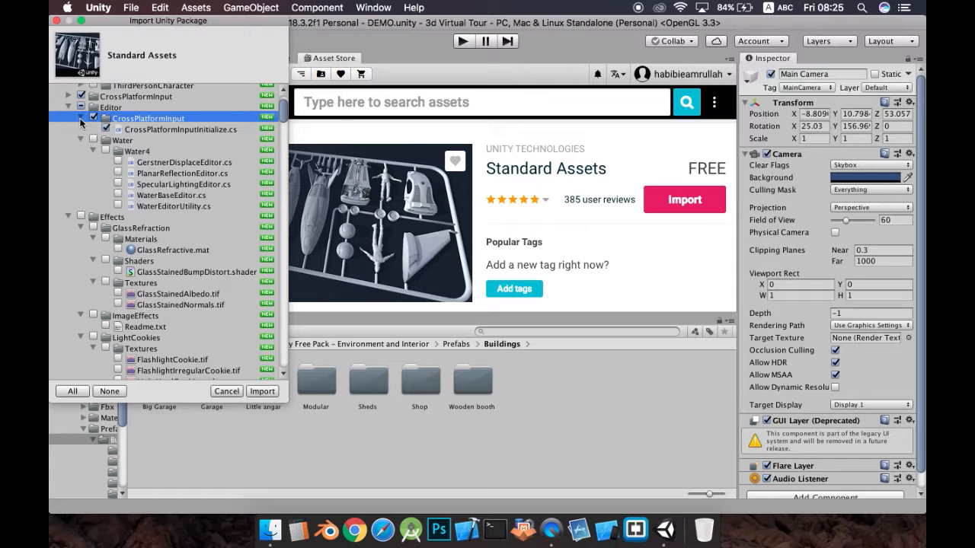
{"action": "scroll", "coordinate": [75, 177], "scroll_direction": "down", "scroll_amount": 1}
{"action": "scroll", "coordinate": [73, 182], "scroll_direction": "up", "scroll_amount": 2}
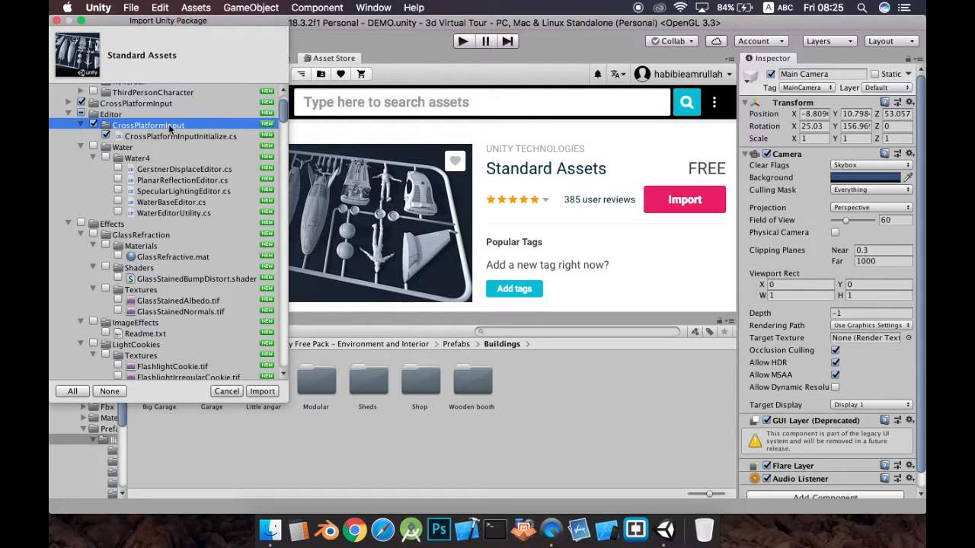
{"action": "left_click", "coordinate": [69, 113]}
{"action": "left_click", "coordinate": [70, 115]}
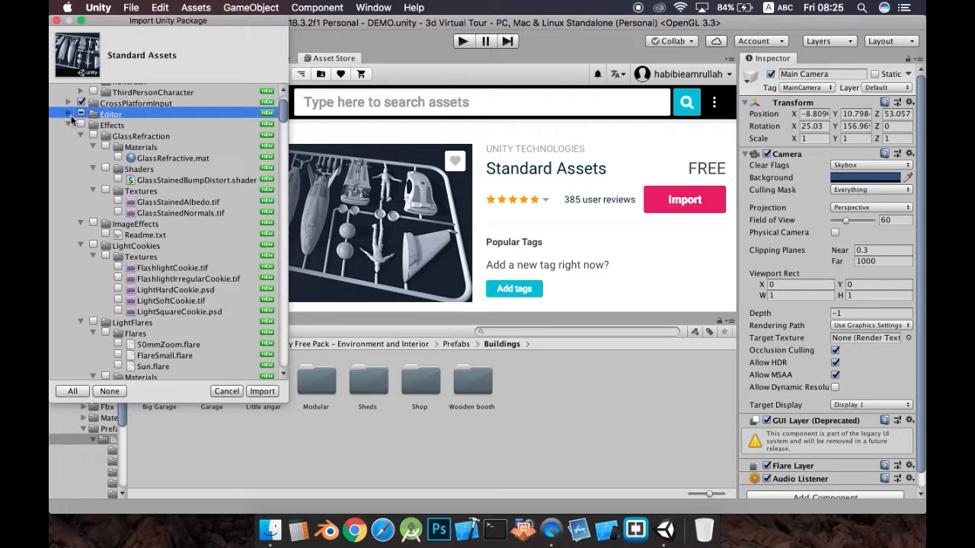
{"action": "left_click", "coordinate": [70, 114]}
{"action": "left_click", "coordinate": [69, 114]}
- Collapse the Effects, Environment, Fonts and ParticleSystems folders, check the rest of the list, and import the selected assets
{"action": "left_click", "coordinate": [68, 125]}
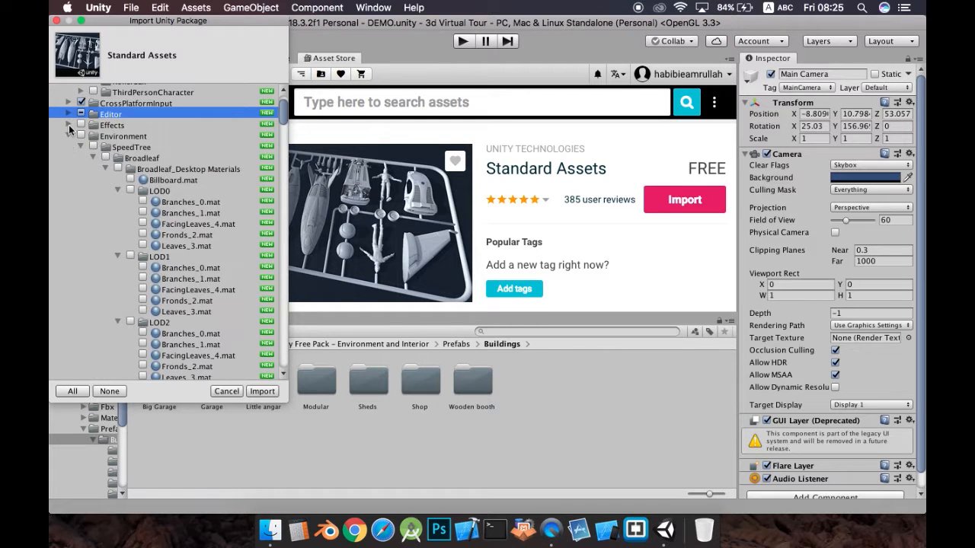
{"action": "left_click", "coordinate": [72, 137]}
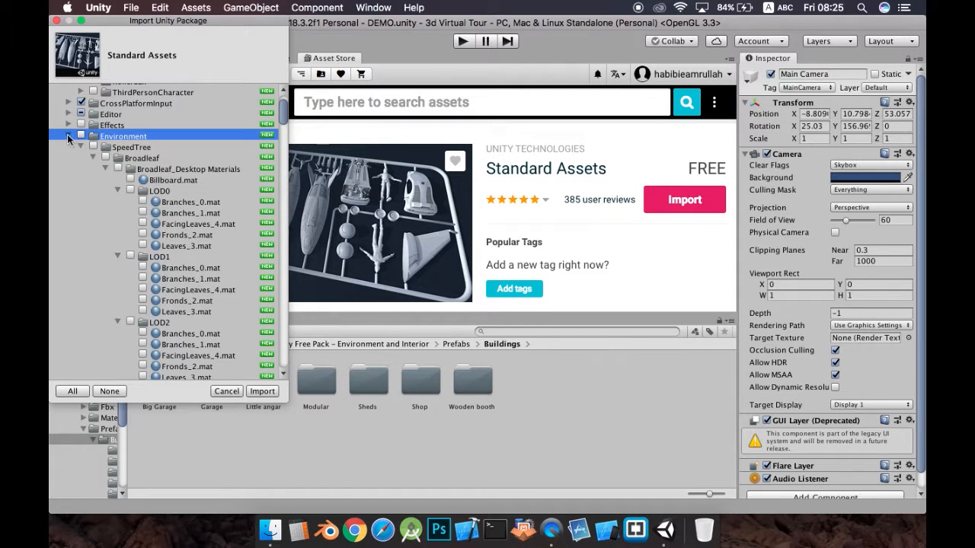
{"action": "left_click", "coordinate": [67, 136]}
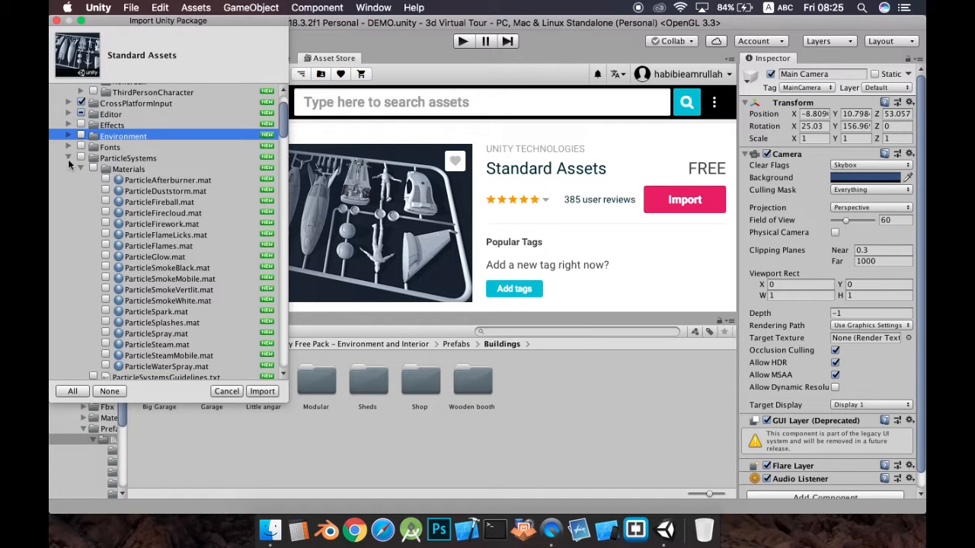
{"action": "left_click", "coordinate": [69, 160]}
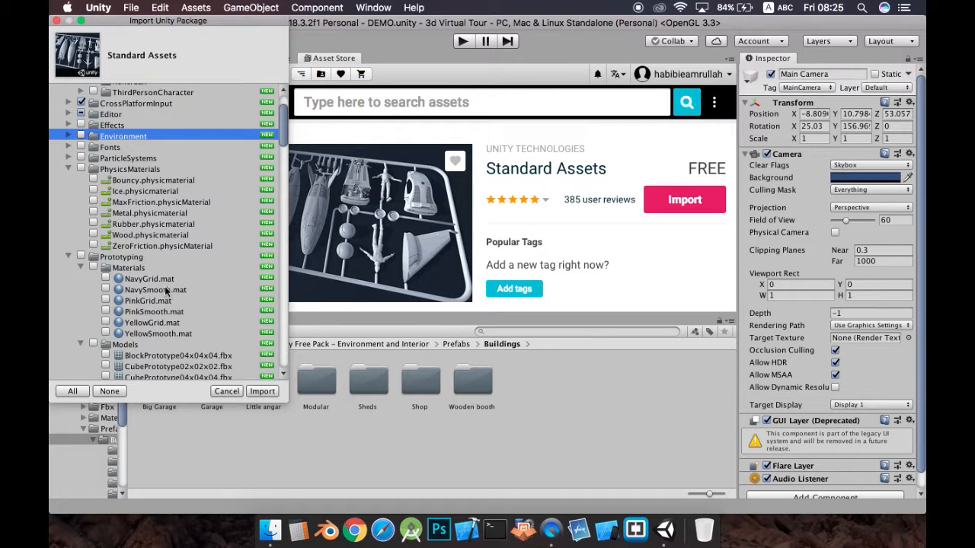
{"action": "scroll", "coordinate": [165, 286], "scroll_direction": "down", "scroll_amount": 5}
{"action": "scroll", "coordinate": [164, 285], "scroll_direction": "up", "scroll_amount": 10}
{"action": "left_click", "coordinate": [261, 391]}
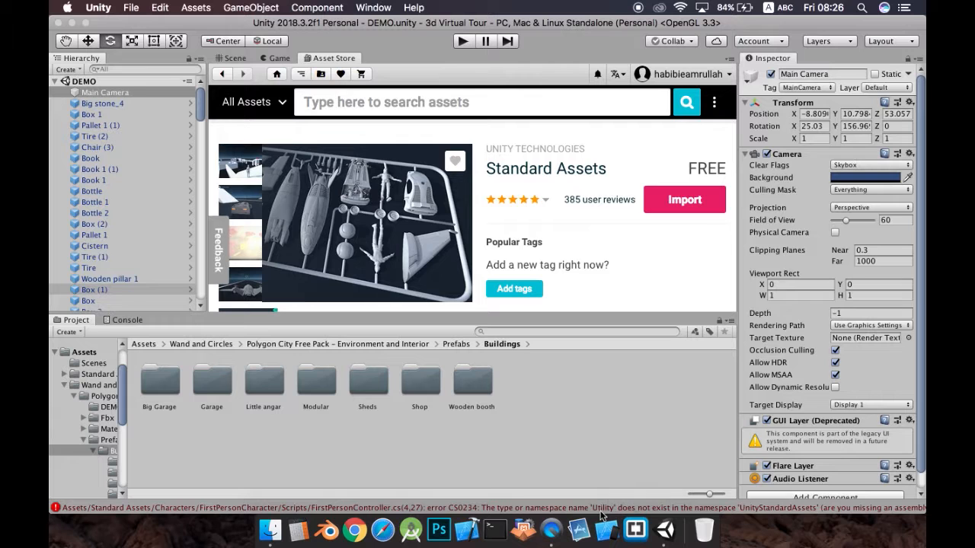
- Open the Console and examine the compile errors from the imported FirstPersonCharacter scripts
{"action": "left_click", "coordinate": [643, 509]}
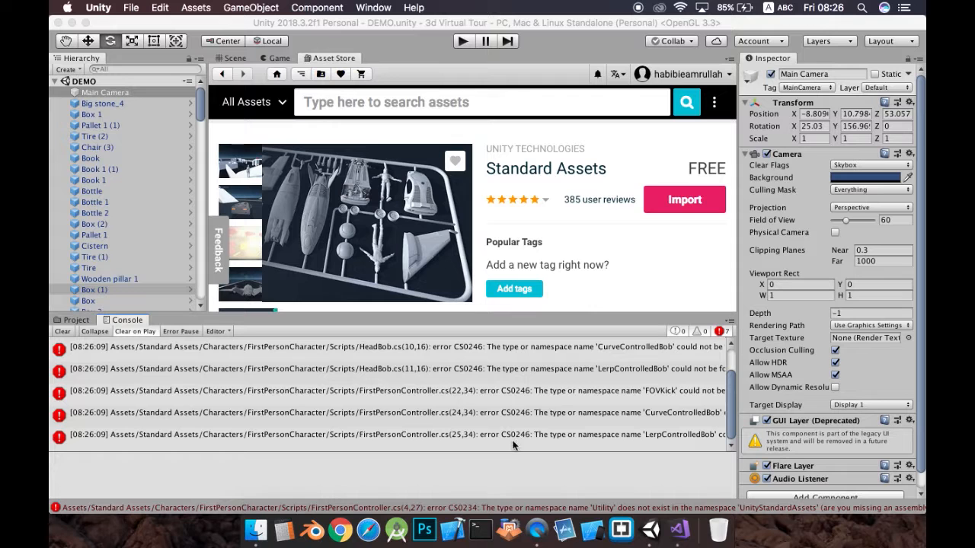
{"action": "left_click", "coordinate": [438, 353]}
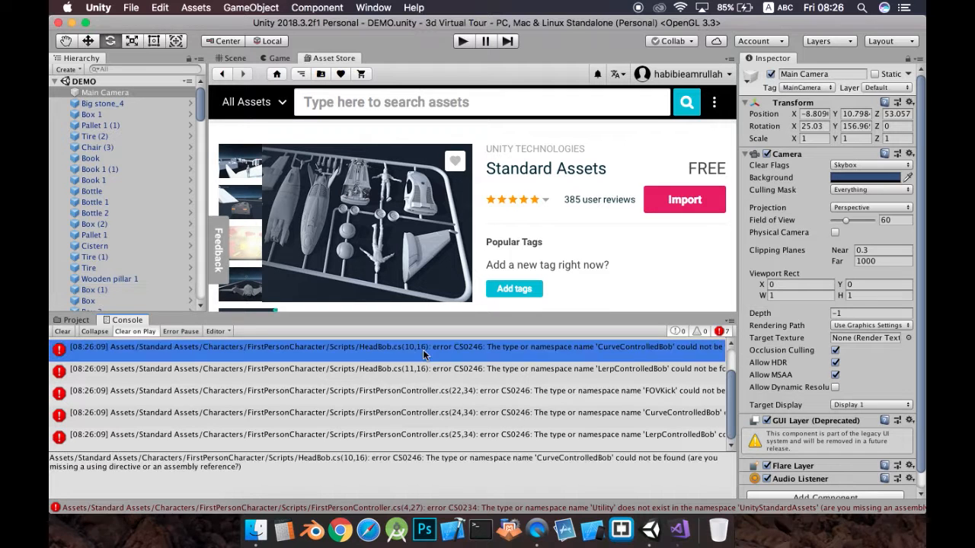
{"action": "left_click", "coordinate": [404, 392]}
{"action": "scroll", "coordinate": [371, 415], "scroll_direction": "up", "scroll_amount": 2}
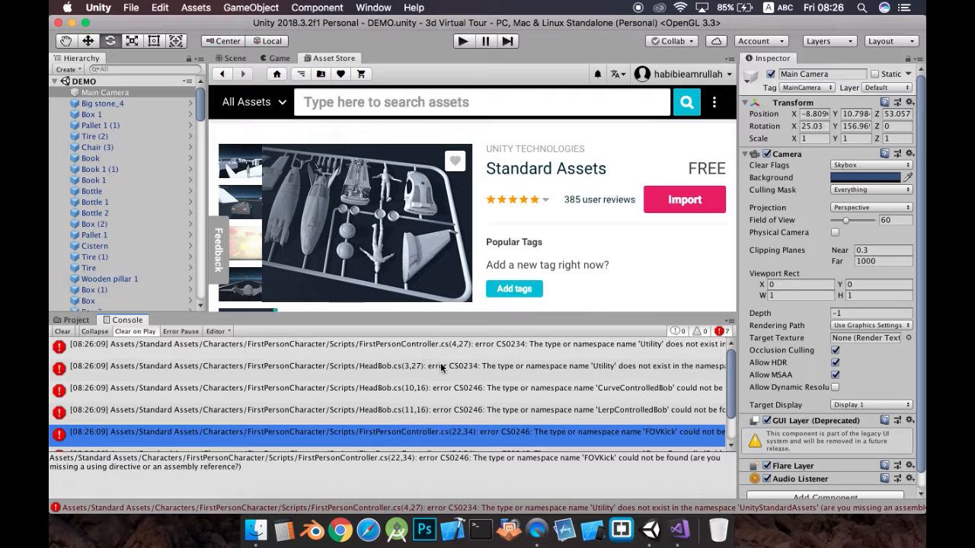
{"action": "scroll", "coordinate": [428, 387], "scroll_direction": "down", "scroll_amount": 2}
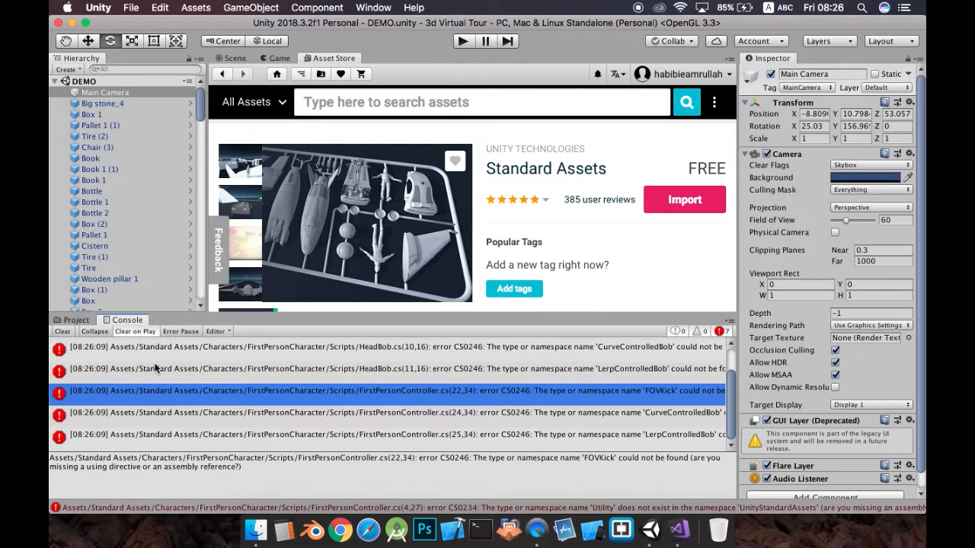
{"action": "scroll", "coordinate": [211, 392], "scroll_direction": "up", "scroll_amount": 2}
{"action": "scroll", "coordinate": [211, 394], "scroll_direction": "down", "scroll_amount": 1}
{"action": "scroll", "coordinate": [232, 396], "scroll_direction": "up", "scroll_amount": 1}
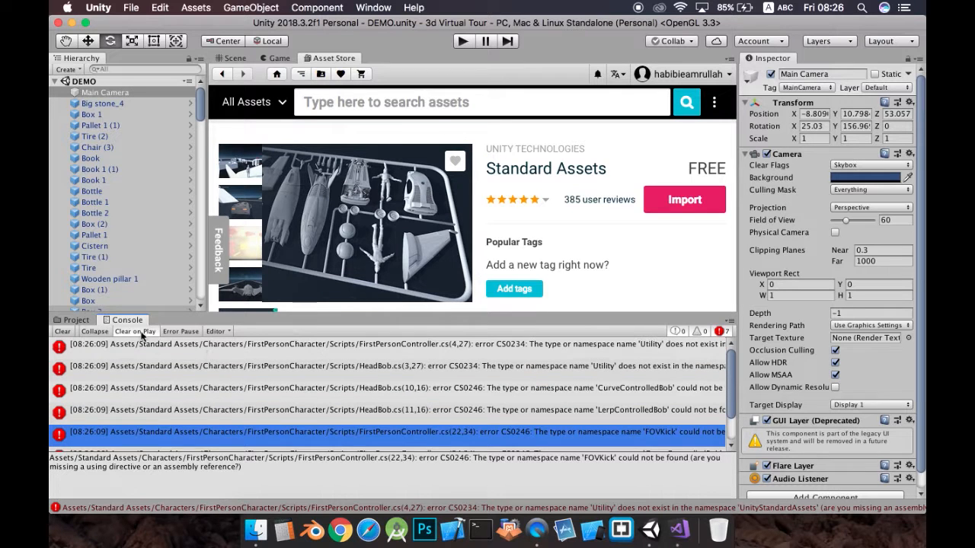
{"action": "left_click", "coordinate": [75, 320]}
{"action": "left_click", "coordinate": [110, 323]}
{"action": "left_click", "coordinate": [85, 320]}
{"action": "left_click", "coordinate": [119, 323]}
{"action": "left_click", "coordinate": [85, 323]}
{"action": "left_click", "coordinate": [118, 322]}
- Start importing the Standard Assets package again and exclude the SampleScenes and Standard Assets folders in its contents list
{"action": "left_click", "coordinate": [685, 201]}
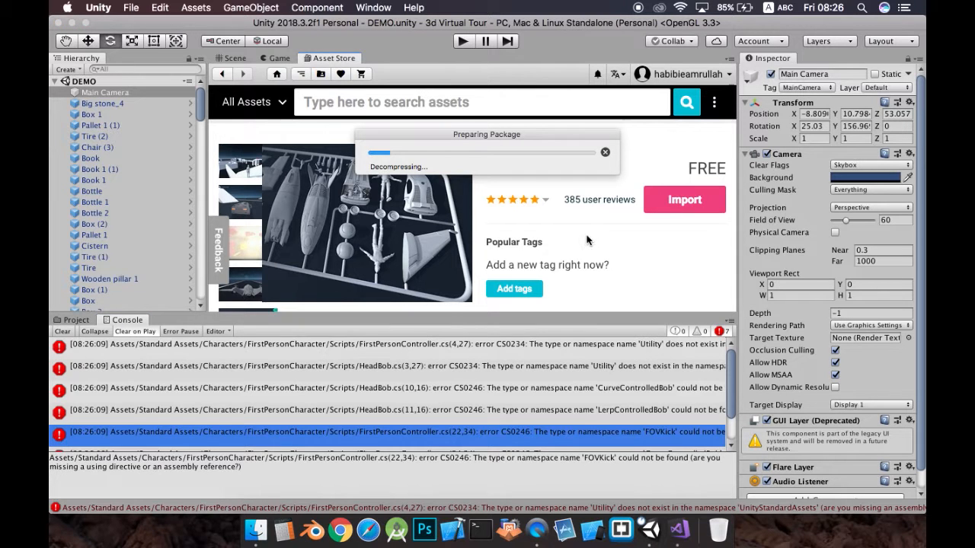
{"action": "scroll", "coordinate": [284, 112], "scroll_direction": "down", "scroll_amount": 10}
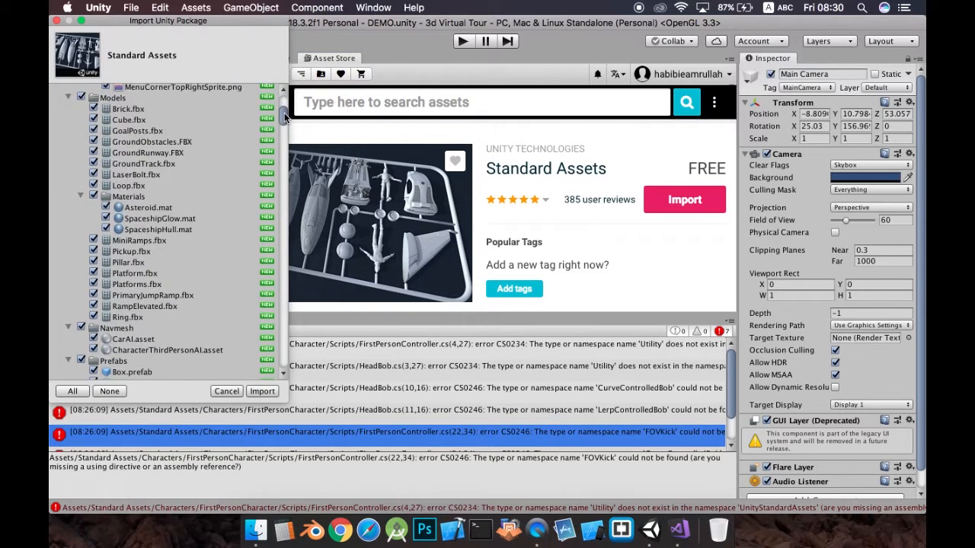
{"action": "scroll", "coordinate": [284, 113], "scroll_direction": "up", "scroll_amount": 10}
{"action": "left_click", "coordinate": [68, 91]}
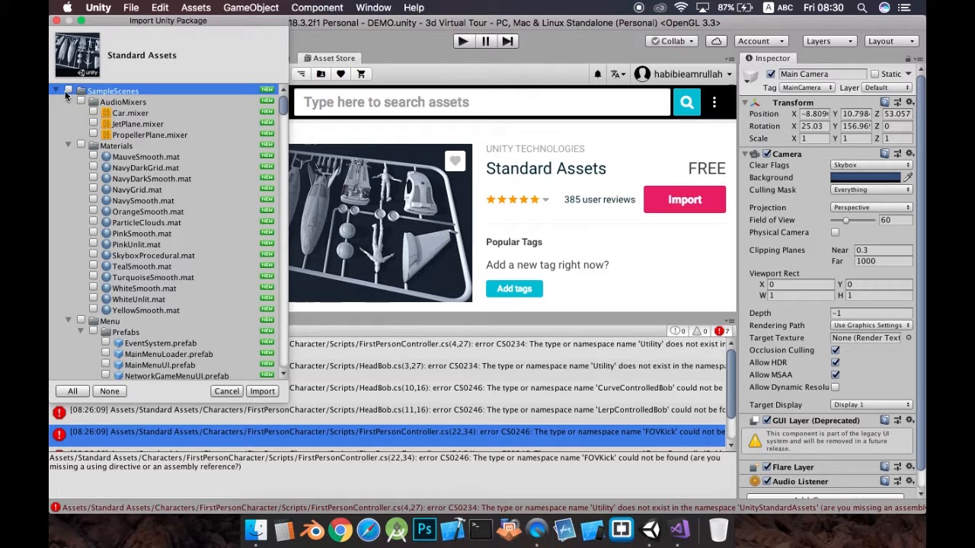
{"action": "left_click", "coordinate": [56, 91]}
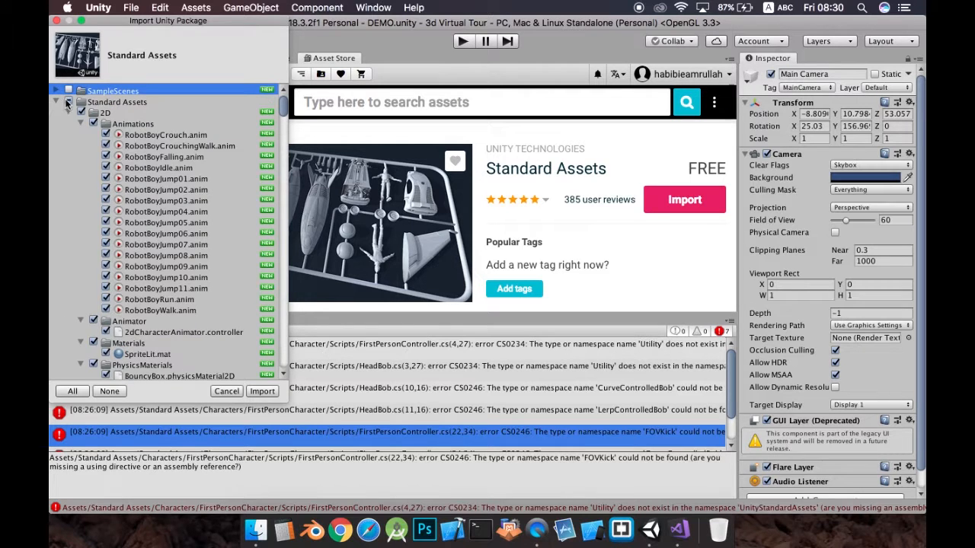
{"action": "left_click", "coordinate": [67, 103]}
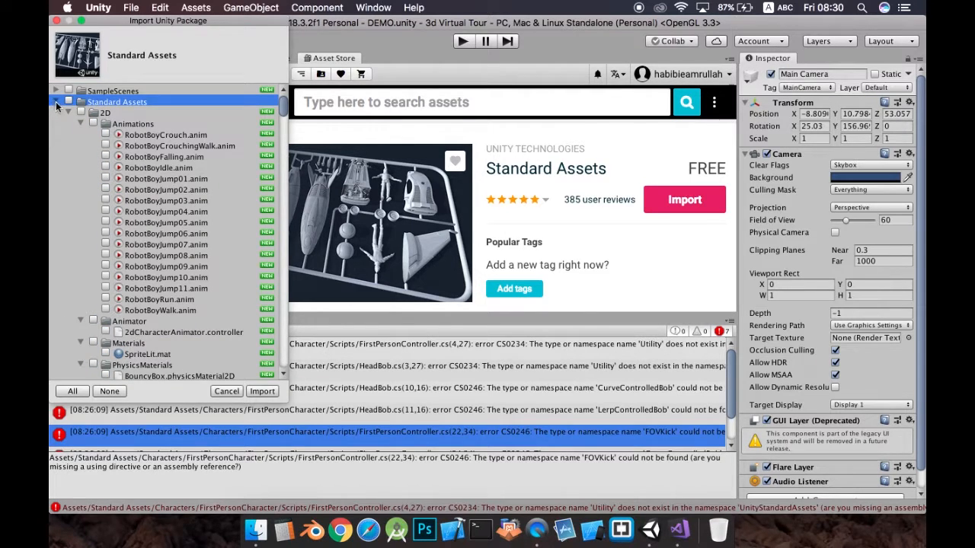
- Collapse the 2D, Cameras, Characters, CrossPlatformInput and Editor folders under Standard Assets in the package contents list
{"action": "left_click", "coordinate": [55, 102]}
{"action": "left_click", "coordinate": [55, 102]}
{"action": "left_click", "coordinate": [69, 113]}
{"action": "left_click", "coordinate": [68, 123]}
{"action": "left_click", "coordinate": [68, 135]}
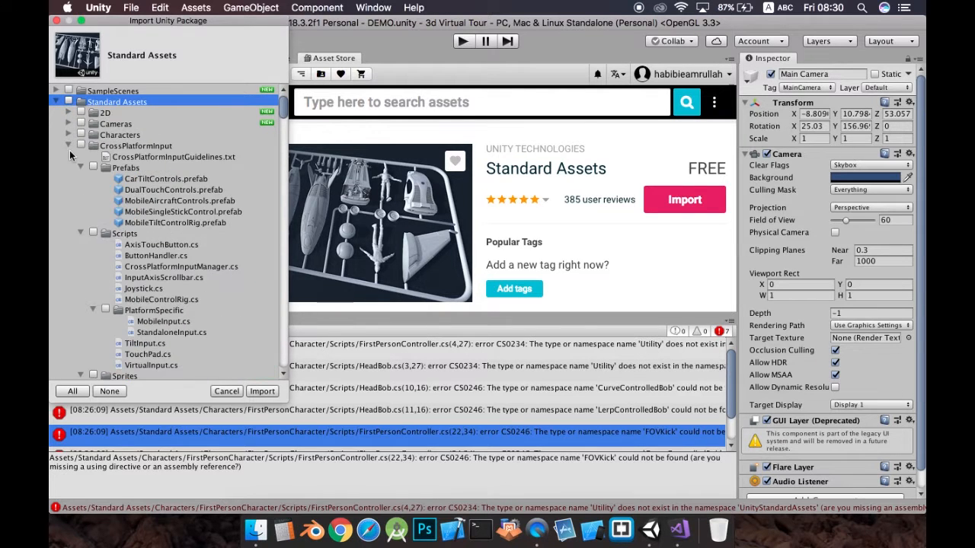
{"action": "left_click", "coordinate": [69, 145]}
{"action": "left_click", "coordinate": [68, 156]}
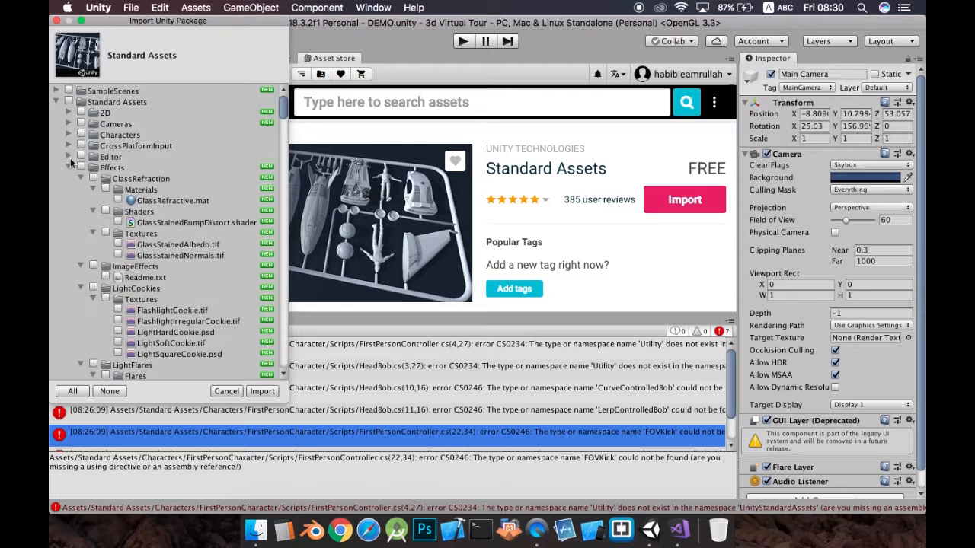
- Collapse the Effects, Environment, Fonts, ParticleSystems, PhysicsMaterials and Prototyping folders to reach the Utility folder
{"action": "left_click", "coordinate": [69, 168]}
{"action": "left_click", "coordinate": [69, 178]}
{"action": "left_click", "coordinate": [69, 189]}
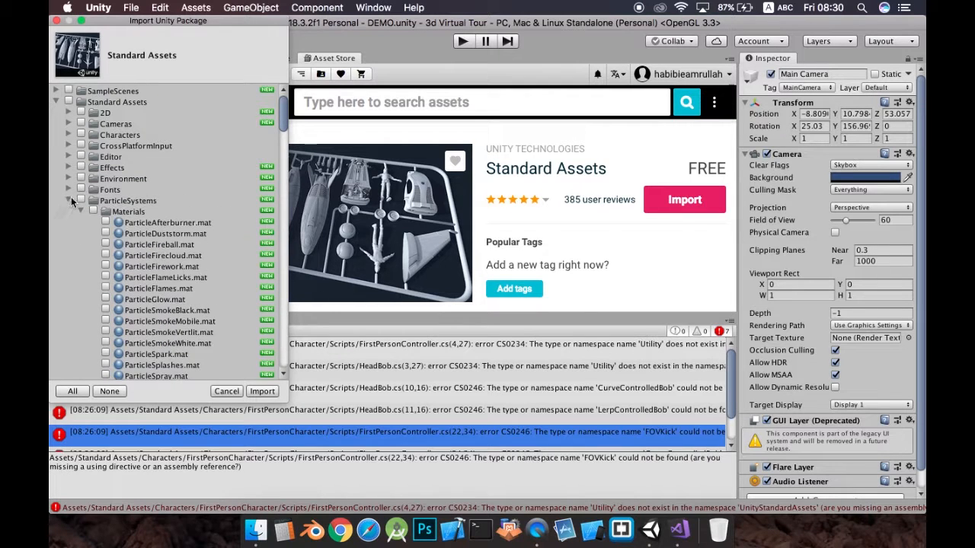
{"action": "left_click", "coordinate": [69, 201]}
{"action": "left_click", "coordinate": [71, 212]}
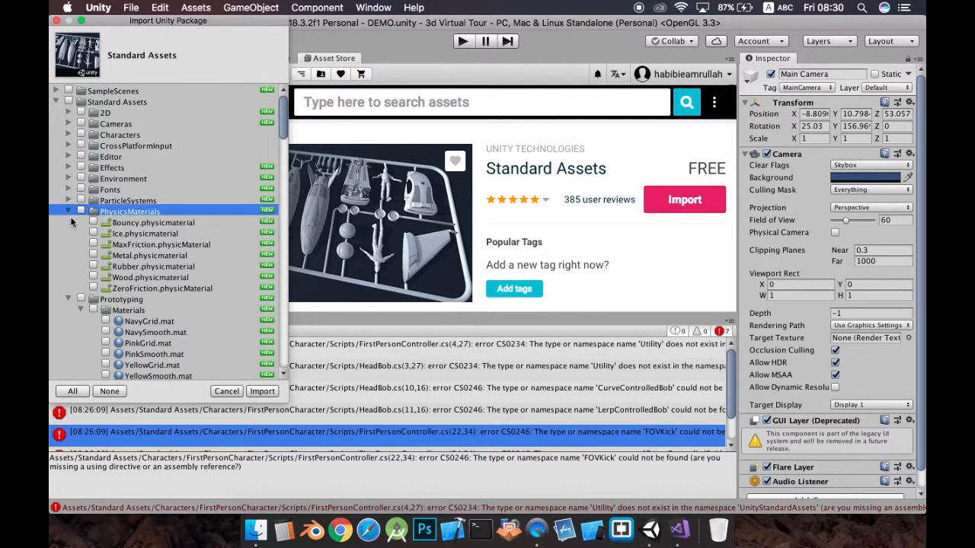
{"action": "left_click", "coordinate": [70, 211]}
{"action": "left_click", "coordinate": [68, 222]}
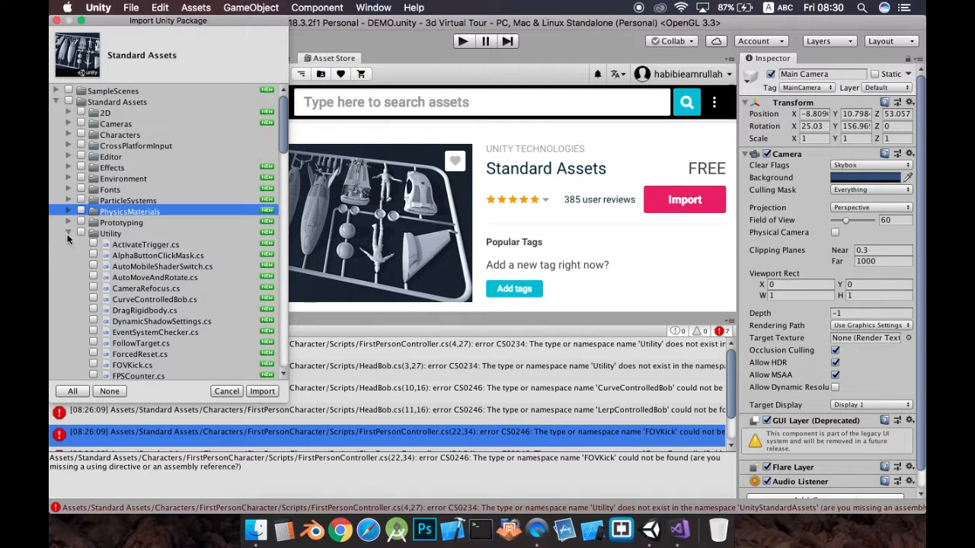
- Include only the Utility folder with all its scripts and import it into the project
{"action": "left_click", "coordinate": [80, 233]}
{"action": "left_click", "coordinate": [81, 234]}
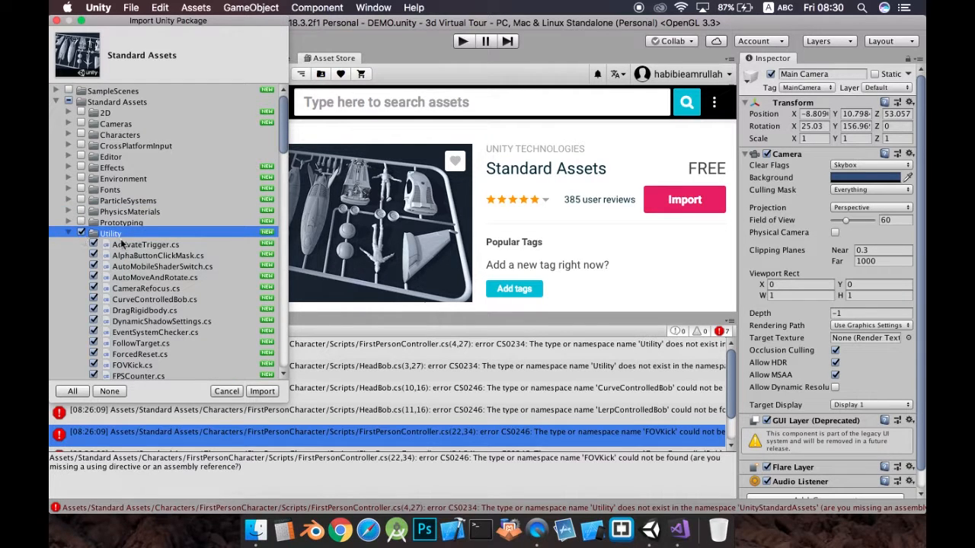
{"action": "left_click", "coordinate": [268, 391]}
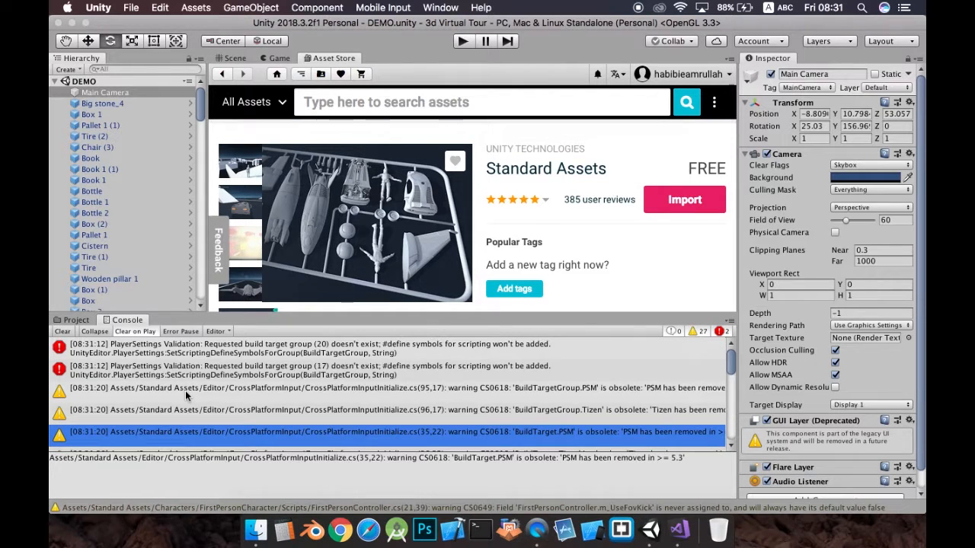
- Clear the Console messages and return to the project files and the Scene view
{"action": "left_click", "coordinate": [64, 332]}
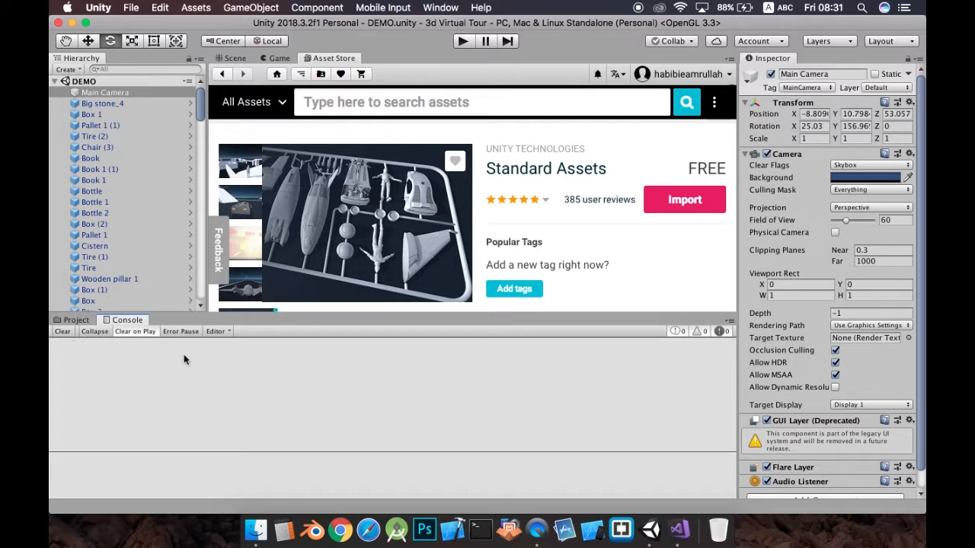
{"action": "left_click", "coordinate": [74, 321]}
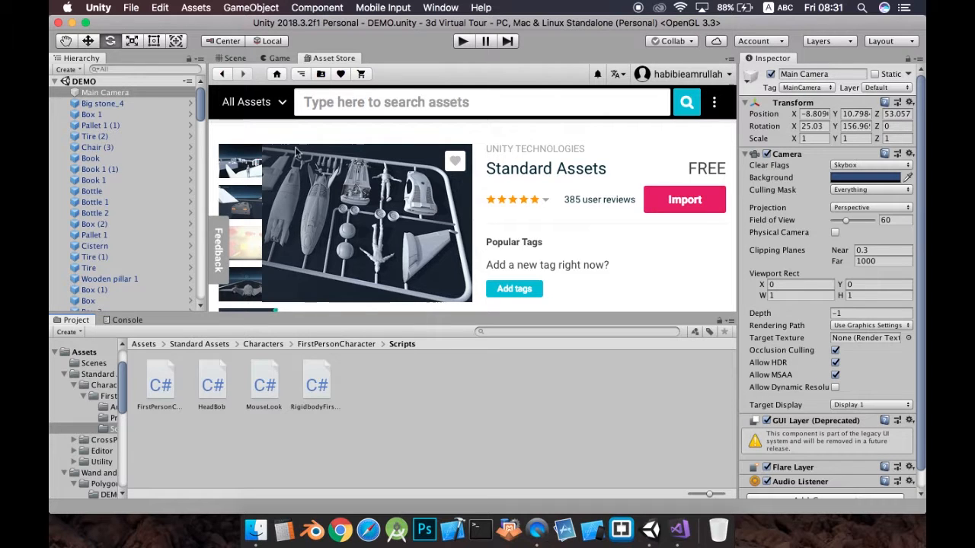
{"action": "left_click", "coordinate": [231, 60]}
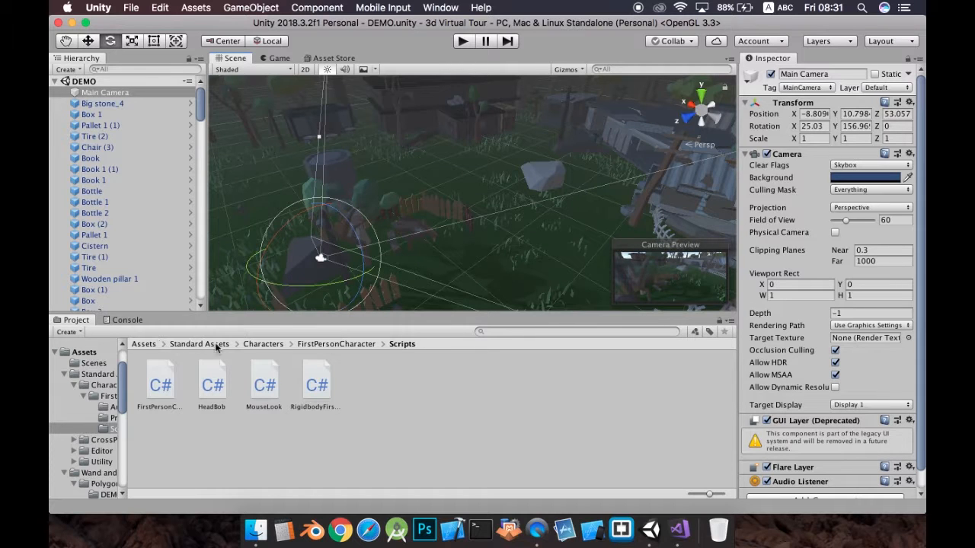
- Open the Prefabs folder of FirstPersonCharacter inside Standard Assets > Characters in the project files
{"action": "left_click", "coordinate": [143, 344]}
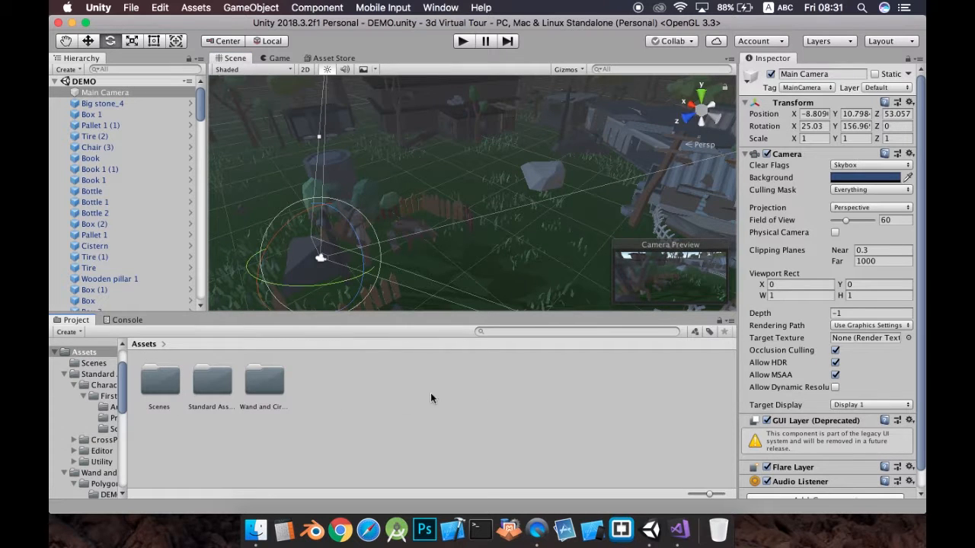
{"action": "left_click", "coordinate": [325, 407]}
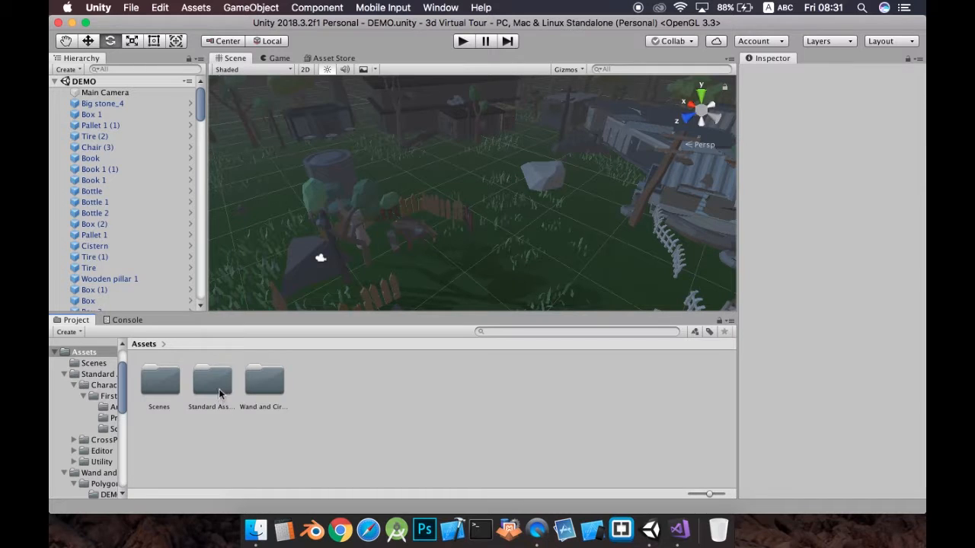
{"action": "left_click", "coordinate": [219, 393]}
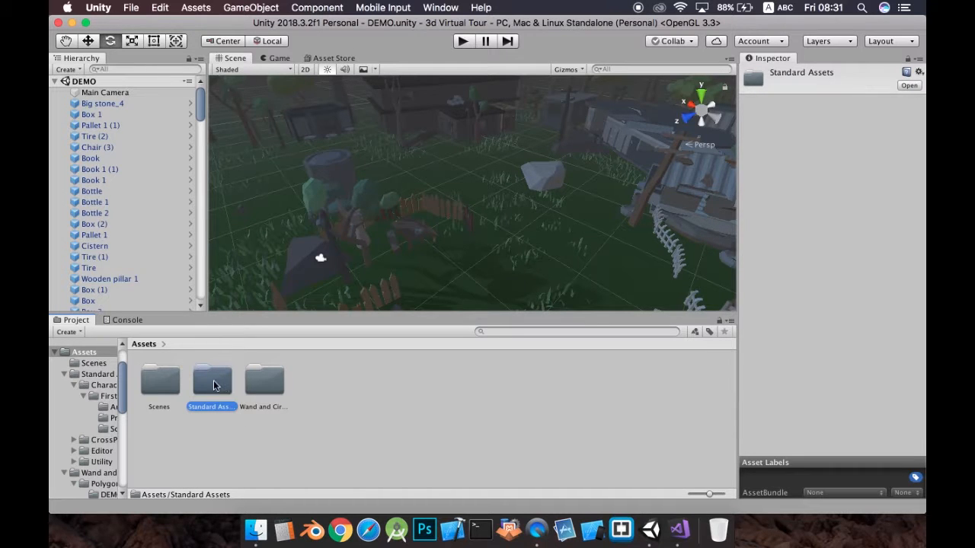
{"action": "double_click", "coordinate": [213, 383]}
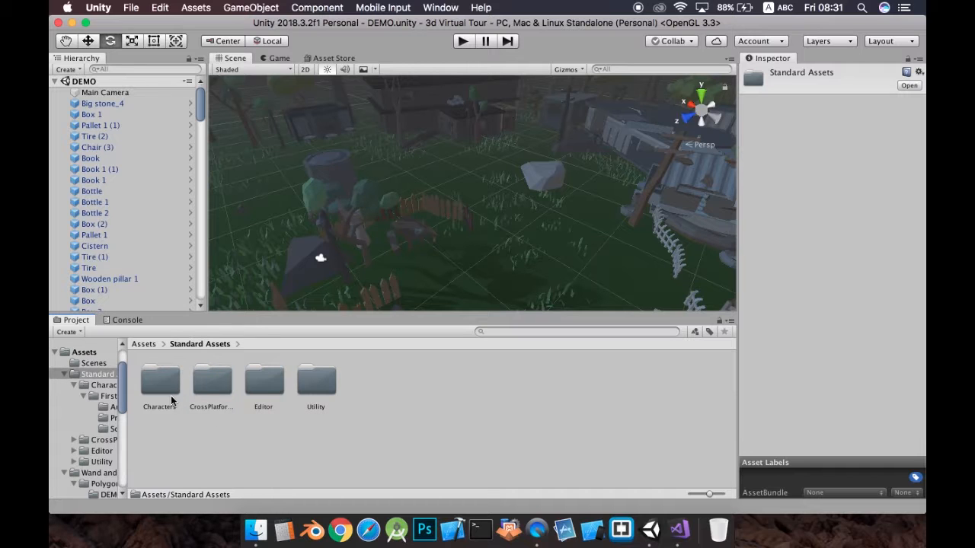
{"action": "left_click", "coordinate": [168, 384]}
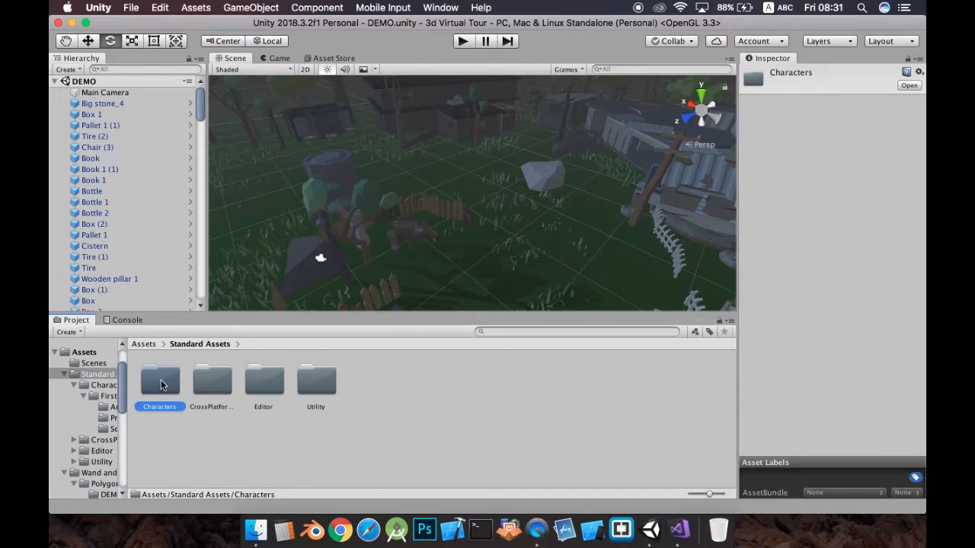
{"action": "double_click", "coordinate": [161, 385]}
{"action": "double_click", "coordinate": [169, 389]}
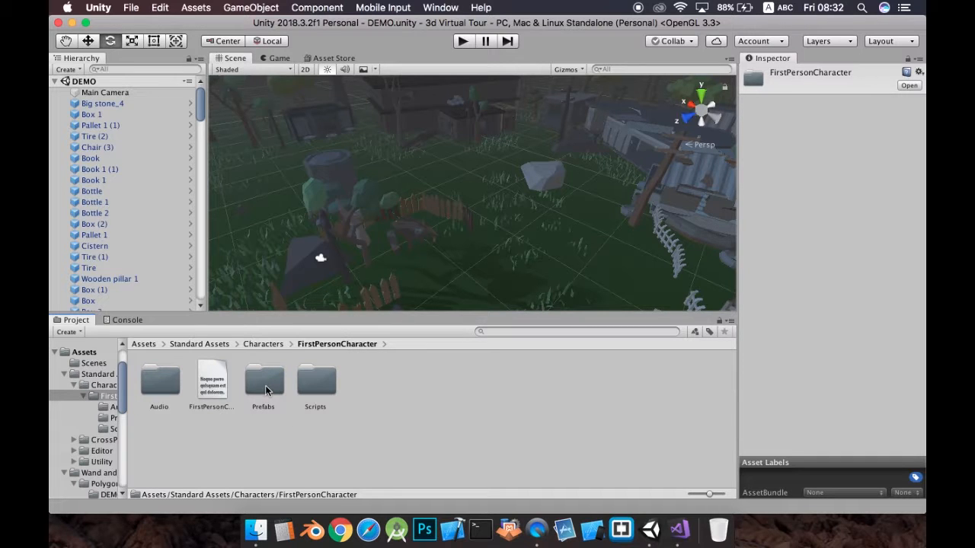
{"action": "double_click", "coordinate": [265, 386]}
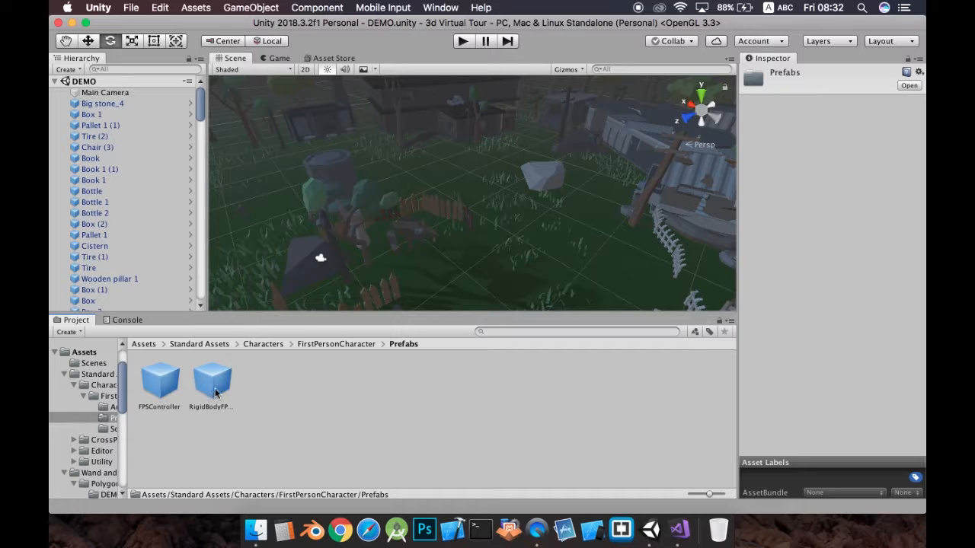
- Place the FPSController prefab on the open grass of the scene, at about X 28.4, Y 4.6, Z 68.5
{"action": "left_click", "coordinate": [164, 384]}
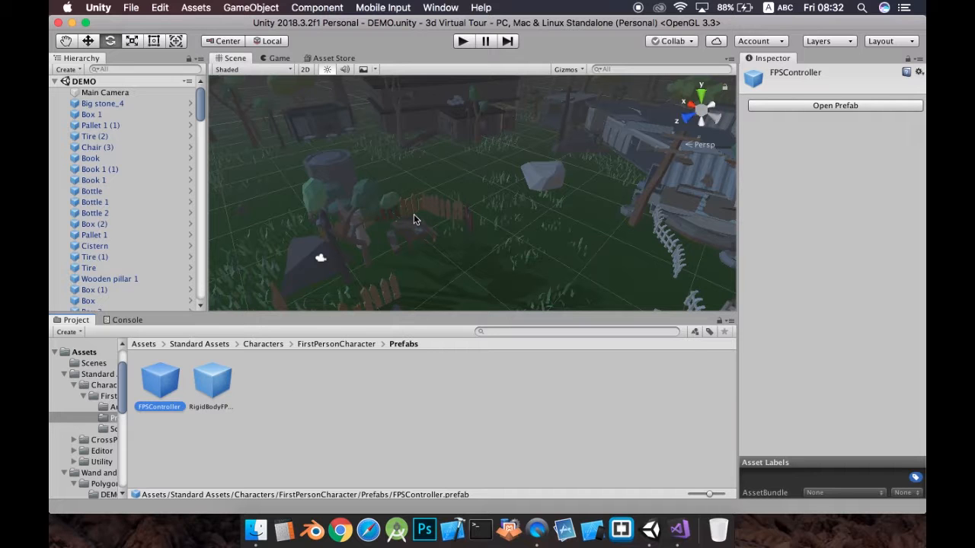
{"action": "middle_click_drag", "start_coordinate": [414, 214], "coordinate": [631, 227]}
{"action": "middle_click_drag", "start_coordinate": [448, 251], "coordinate": [501, 231]}
{"action": "left_click_drag", "start_coordinate": [164, 371], "coordinate": [294, 223]}
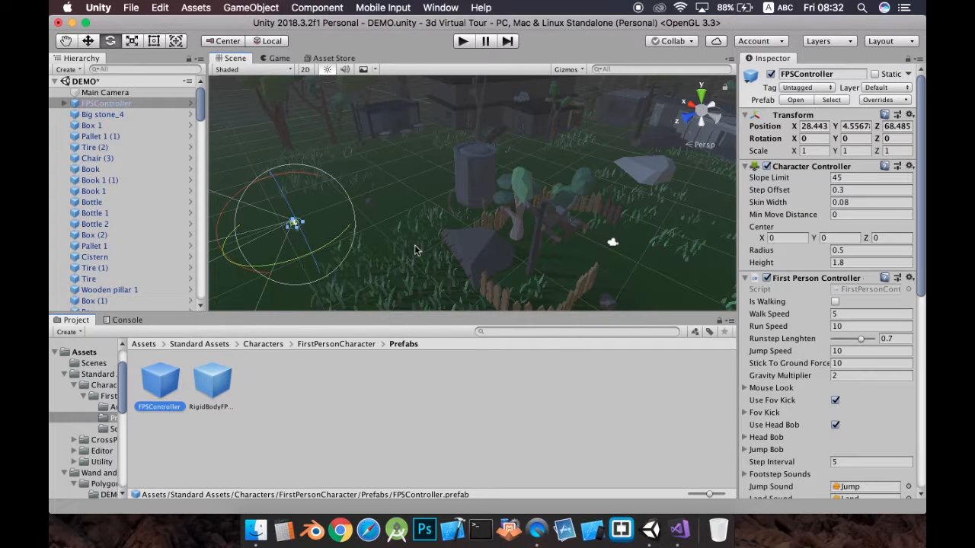
- Delete the Main Camera object from the scene and save the scene
{"action": "left_click", "coordinate": [107, 95]}
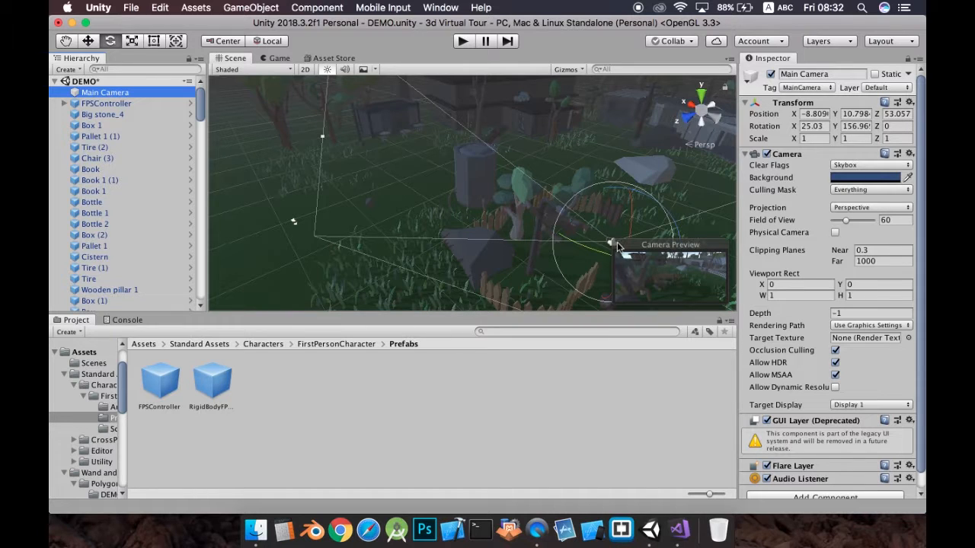
{"action": "right_click", "coordinate": [134, 95]}
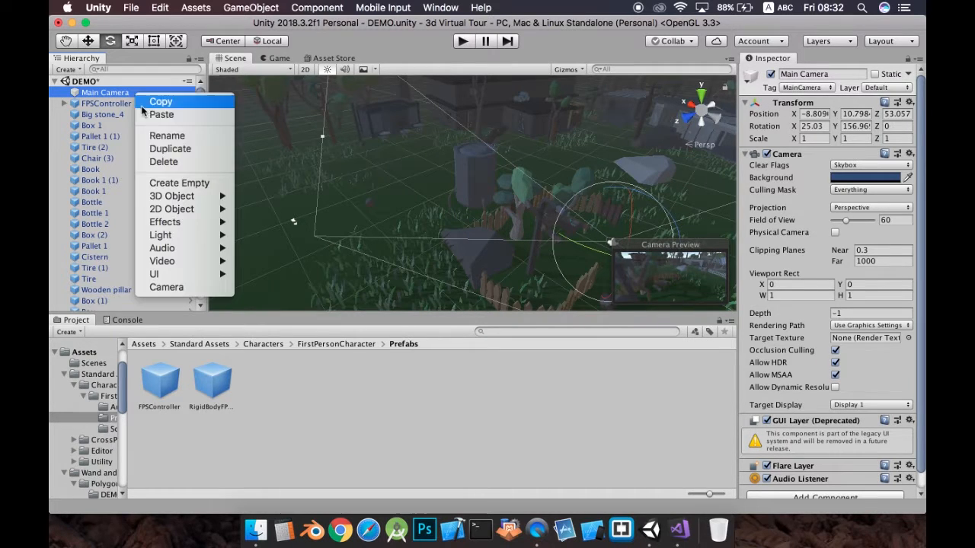
{"action": "left_click", "coordinate": [163, 162]}
{"action": "left_click", "coordinate": [130, 7]}
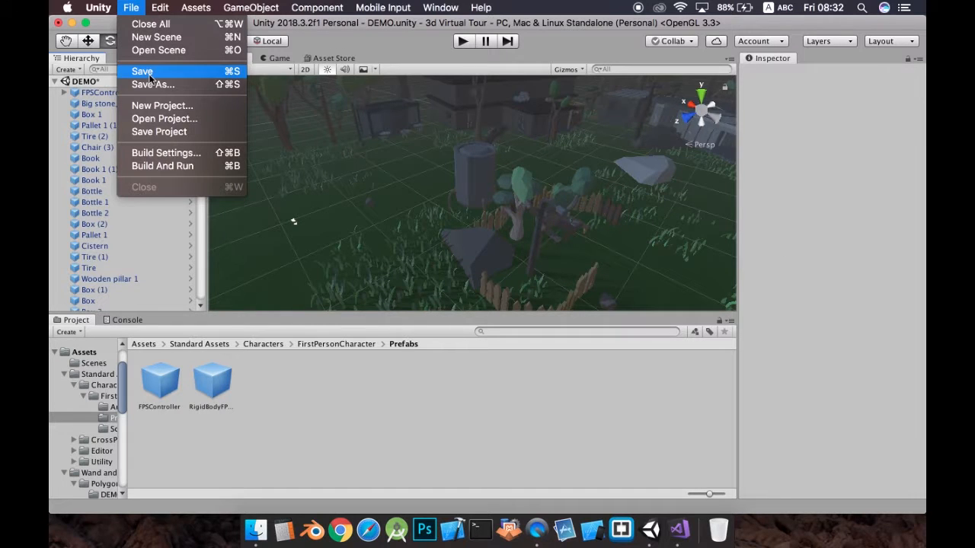
{"action": "left_click", "coordinate": [149, 76]}
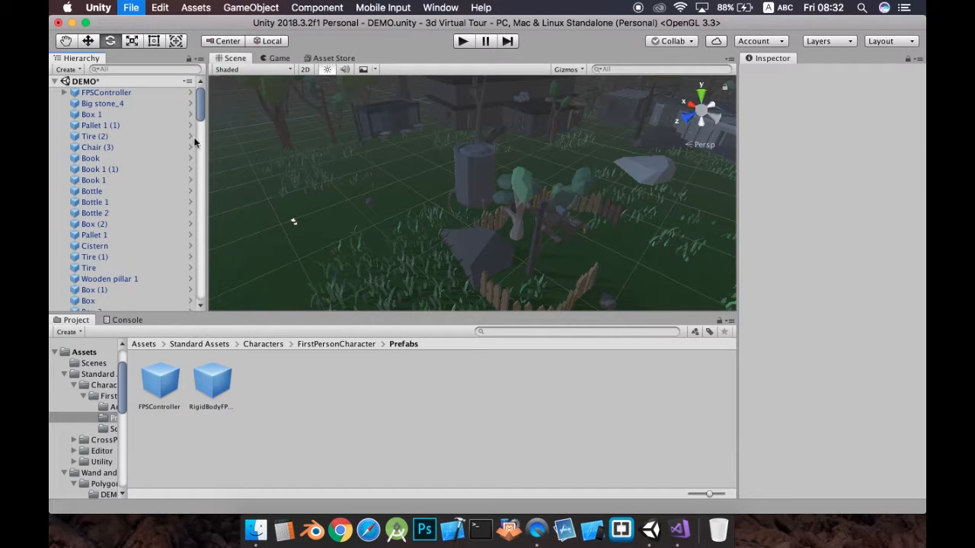
{"action": "mouse_move", "coordinate": [199, 117]}
{"action": "left_mouse_down"}
{"action": "mouse_move", "coordinate": [197, 143]}
{"action": "mouse_move", "coordinate": [199, 98]}
{"action": "left_mouse_up"}
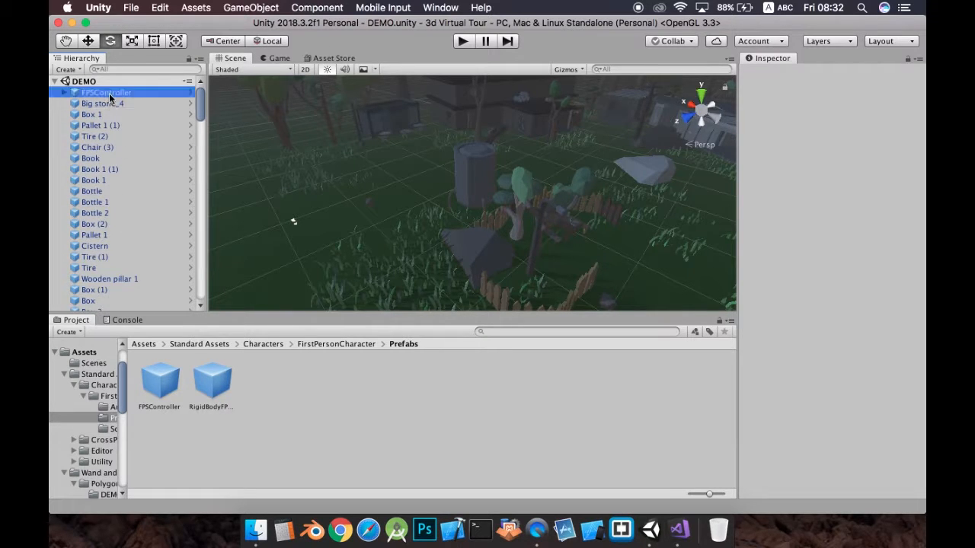
- Move the FPSController along the vertical axis to a Y position of about 1.126 and save the scene
{"action": "left_click", "coordinate": [294, 221]}
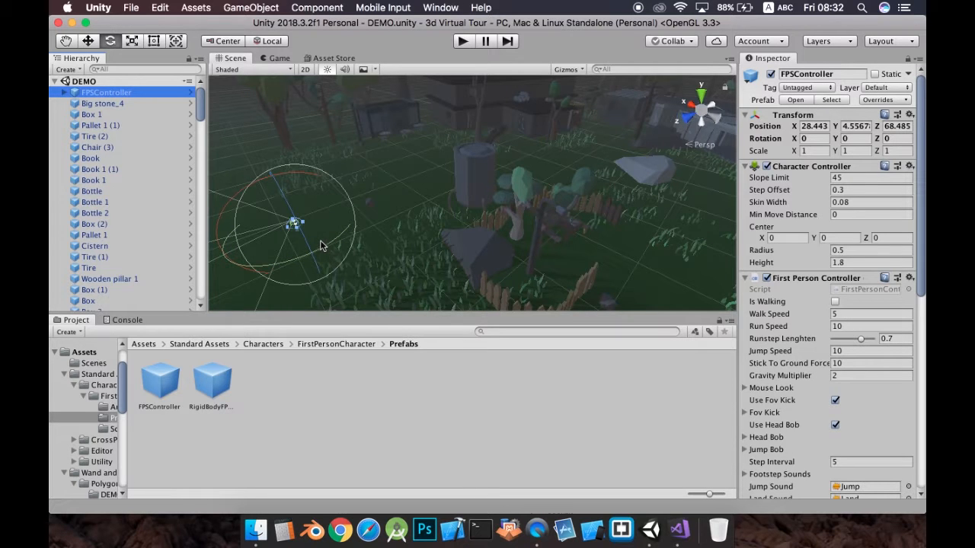
{"action": "key", "text": "f"}
{"action": "left_click_drag", "start_coordinate": [363, 252], "coordinate": [460, 228]}
{"action": "right_click_drag", "start_coordinate": [379, 262], "coordinate": [457, 224]}
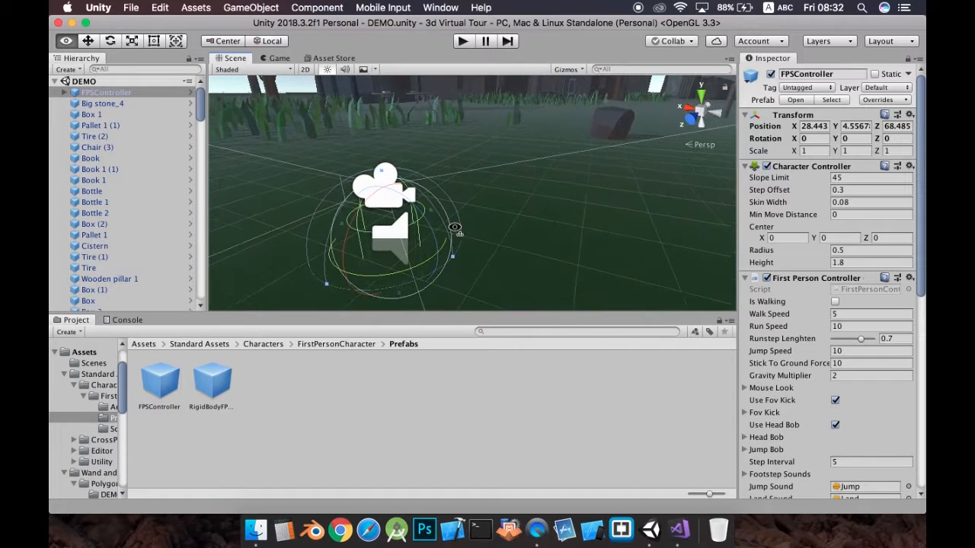
{"action": "left_click", "coordinate": [92, 45]}
{"action": "left_click_drag", "start_coordinate": [388, 198], "coordinate": [381, 112]}
{"action": "scroll", "coordinate": [368, 200], "scroll_direction": "up", "scroll_amount": 5}
{"action": "scroll", "coordinate": [368, 200], "scroll_direction": "down", "scroll_amount": 5}
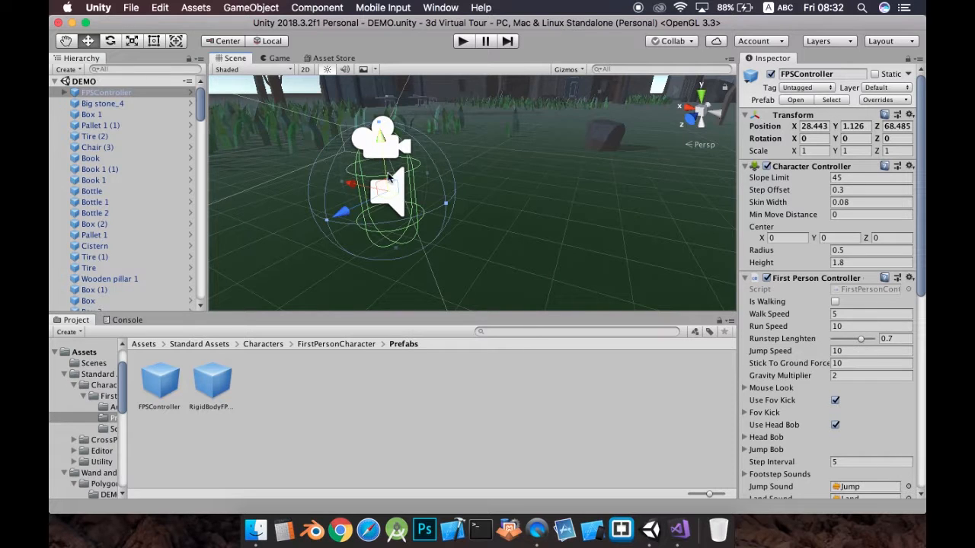
{"action": "key", "text": "super+s"}
- Run the scene in play mode and test walking the first-person character forward, backward and sideways toward the buildings
{"action": "left_click", "coordinate": [464, 44]}
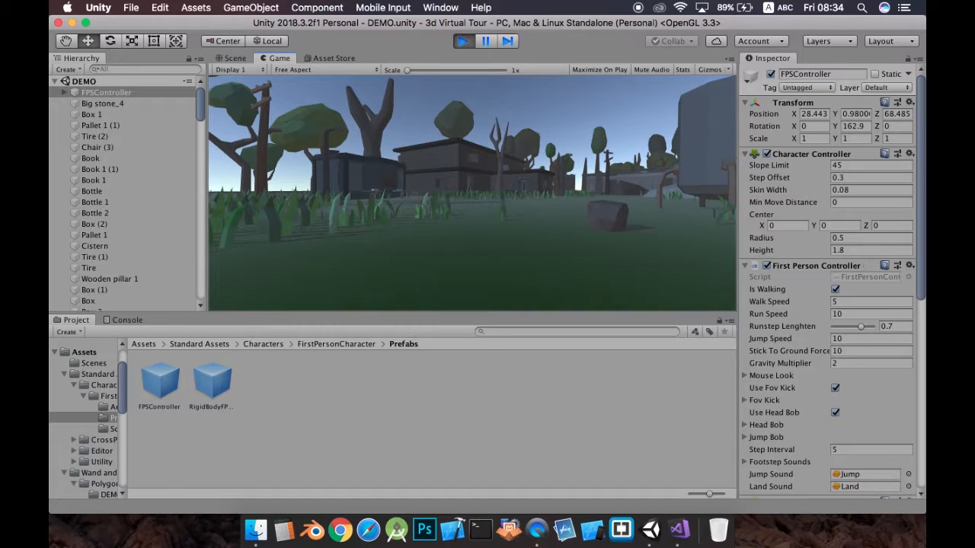
{"action": "key", "text": "w"}
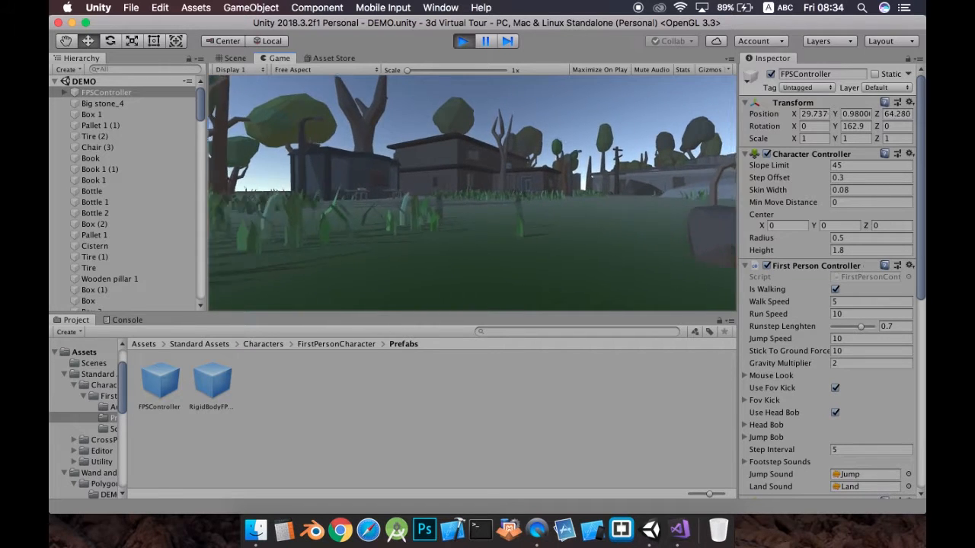
{"action": "key", "text": "w"}
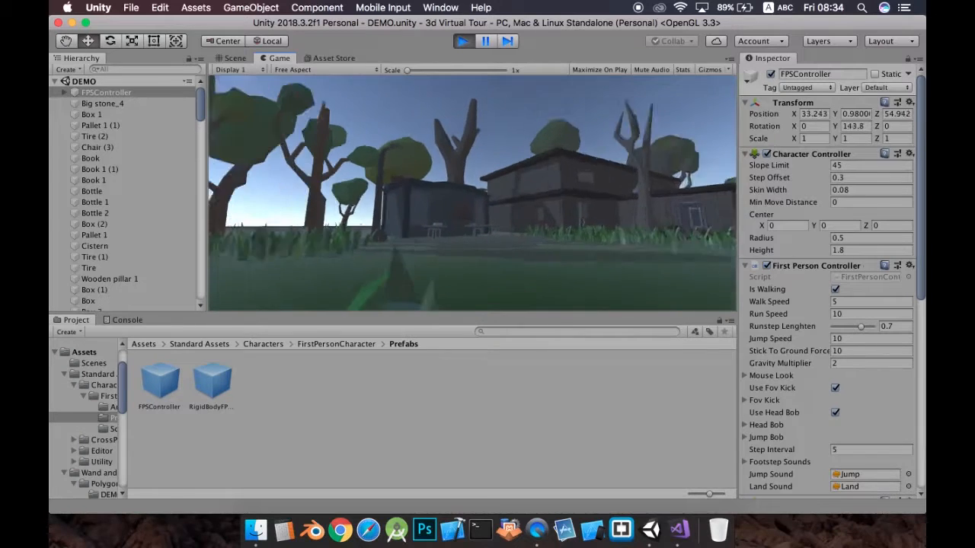
{"action": "key", "text": "w"}
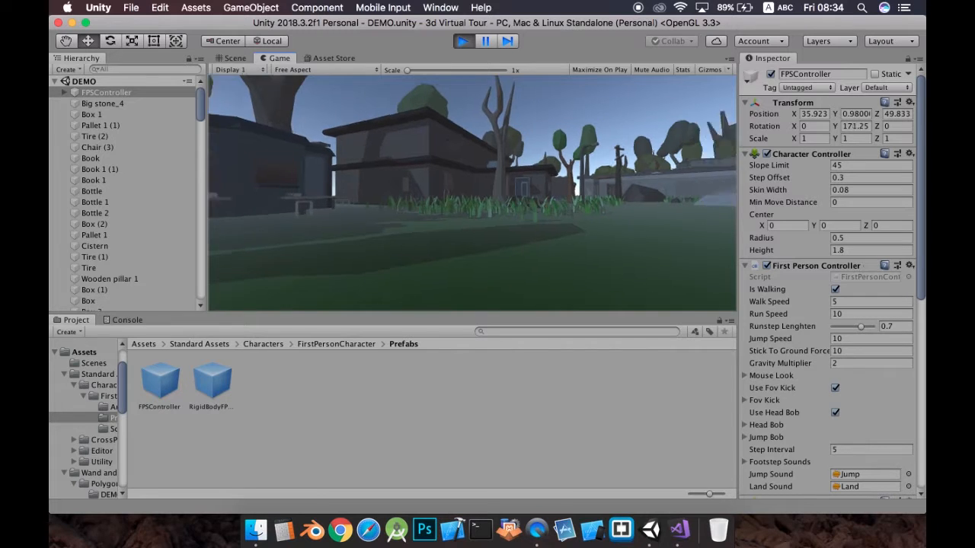
{"action": "key", "text": "w"}
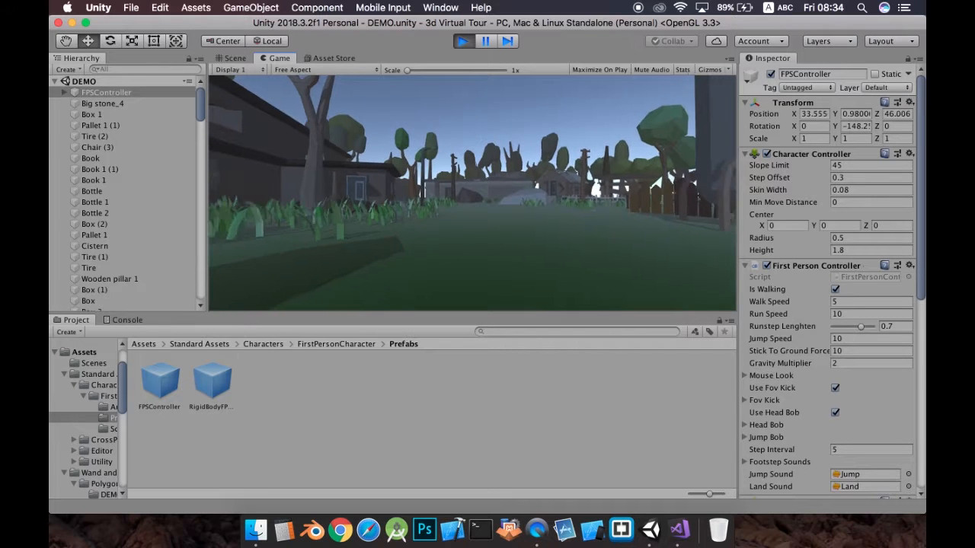
{"action": "key", "text": "s"}
{"action": "key", "text": "a"}
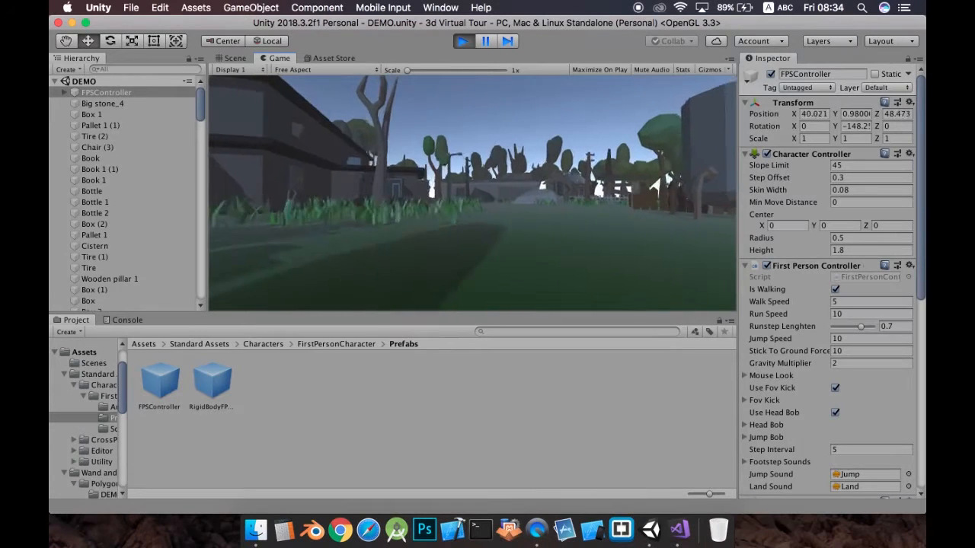
{"action": "key", "text": "d"}
{"action": "key", "text": "w"}
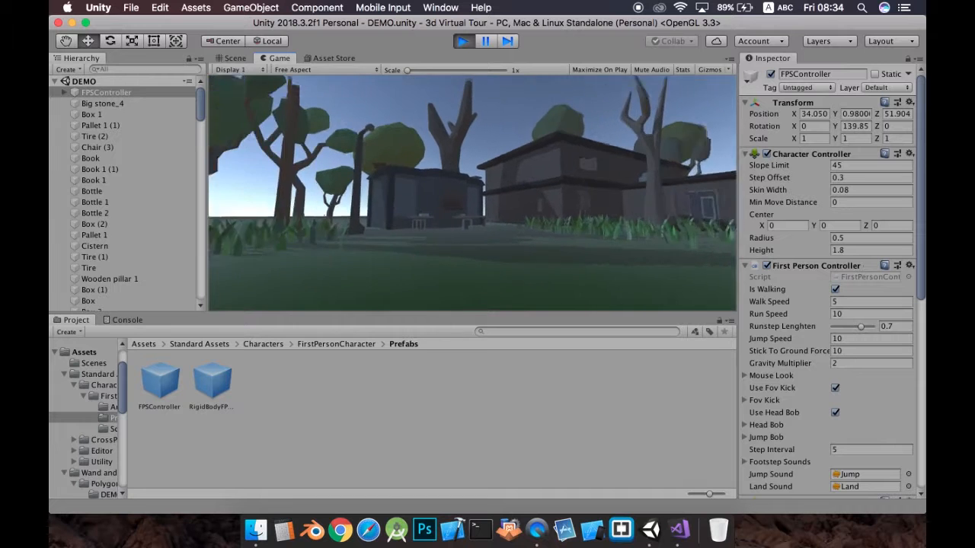
{"action": "key", "text": "w"}
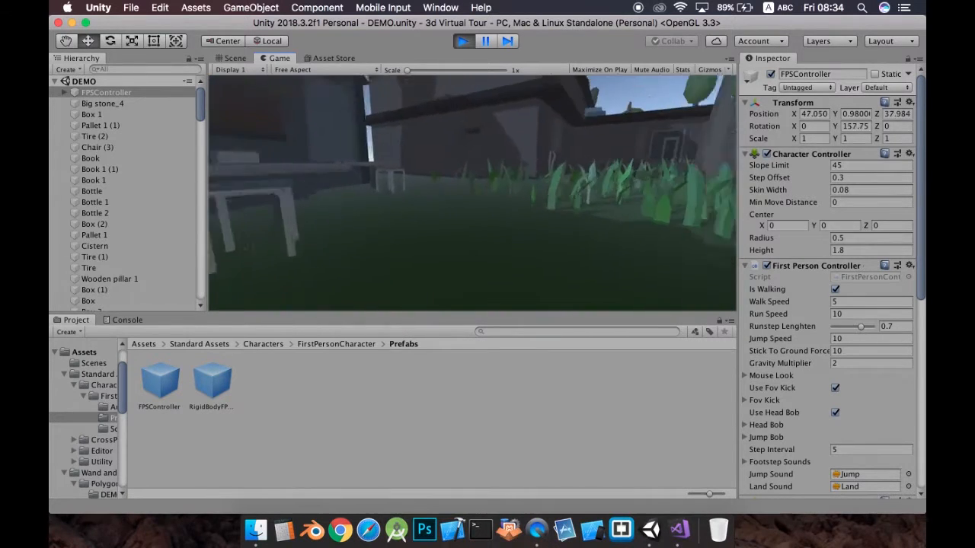
- Walk the first-person character through the tall grass between the buildings and end play mode
{"action": "key", "text": "w"}
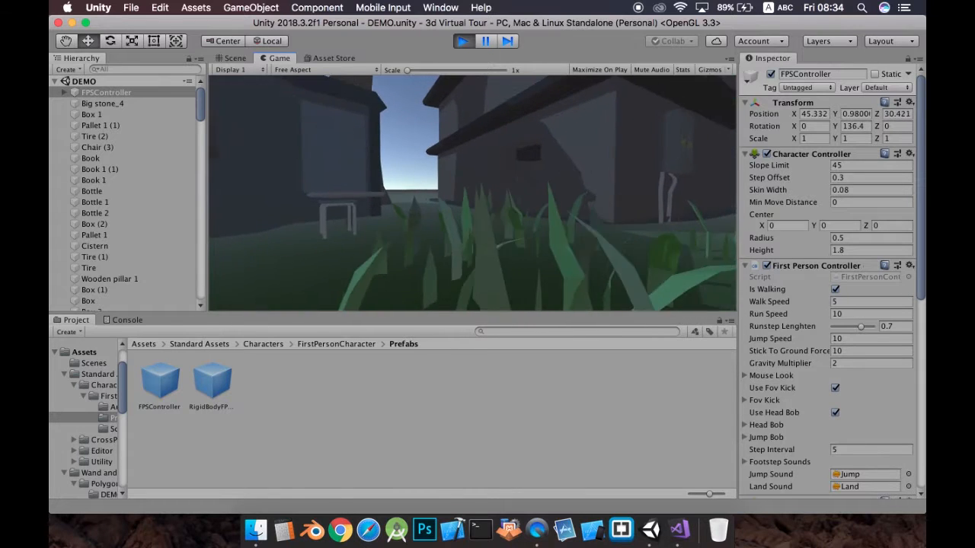
{"action": "key", "text": "w"}
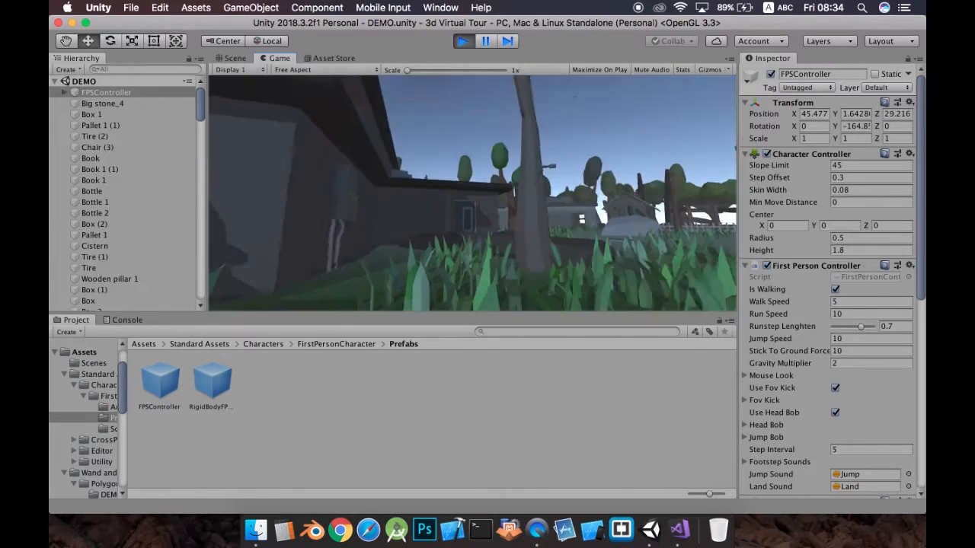
{"action": "key", "text": "Escape"}
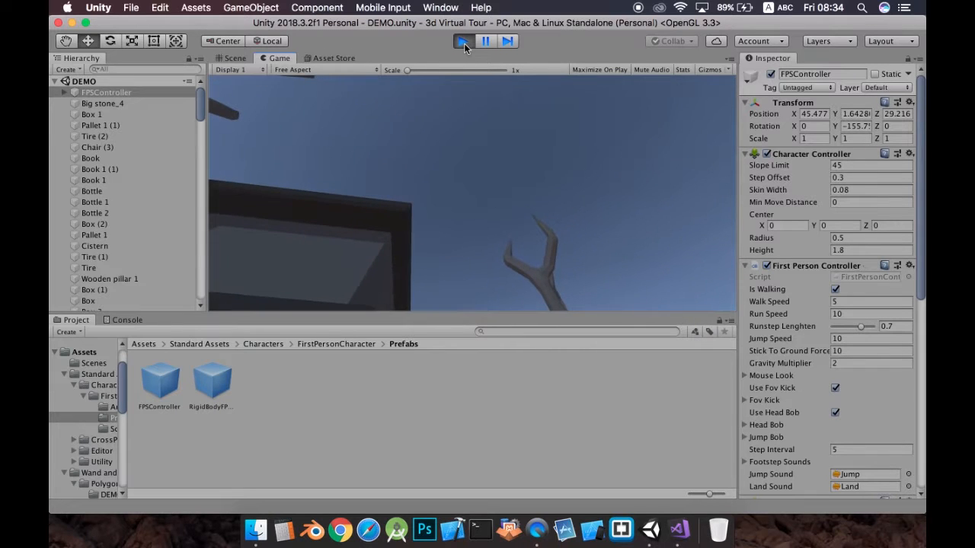
{"action": "left_click", "coordinate": [463, 42]}
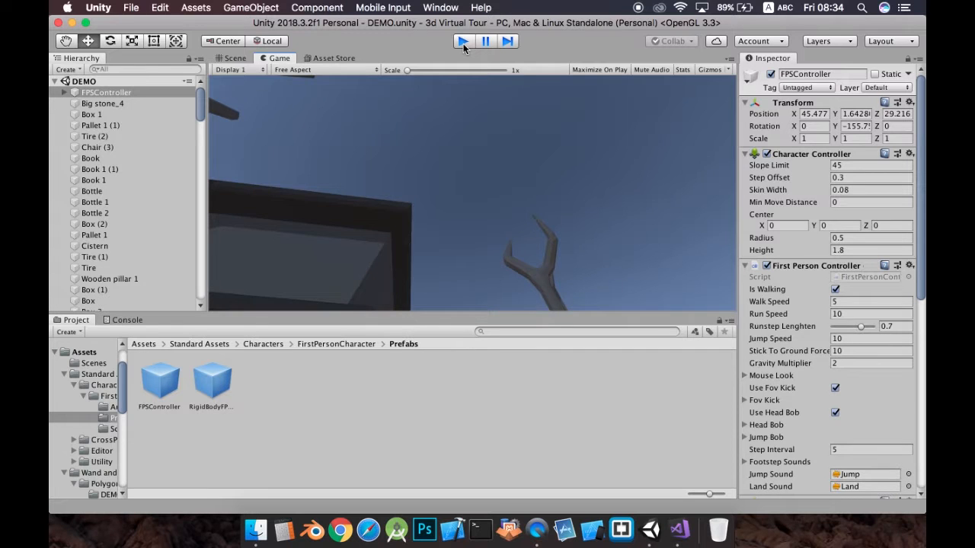
- Restart play mode and walk the character from the open grass past the water tank to the dark two-storey house
{"action": "left_click", "coordinate": [463, 42]}
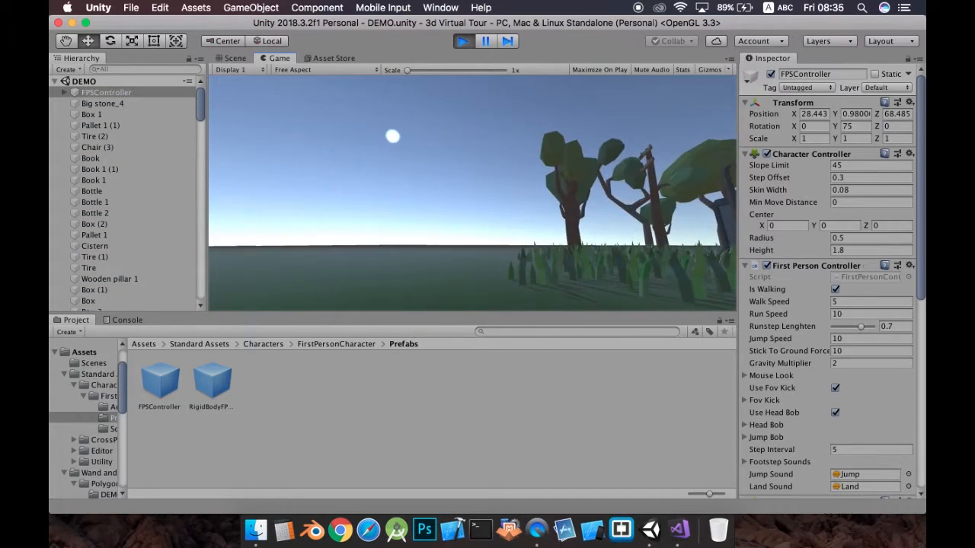
{"action": "key", "text": "w"}
{"action": "key", "text": "w"}
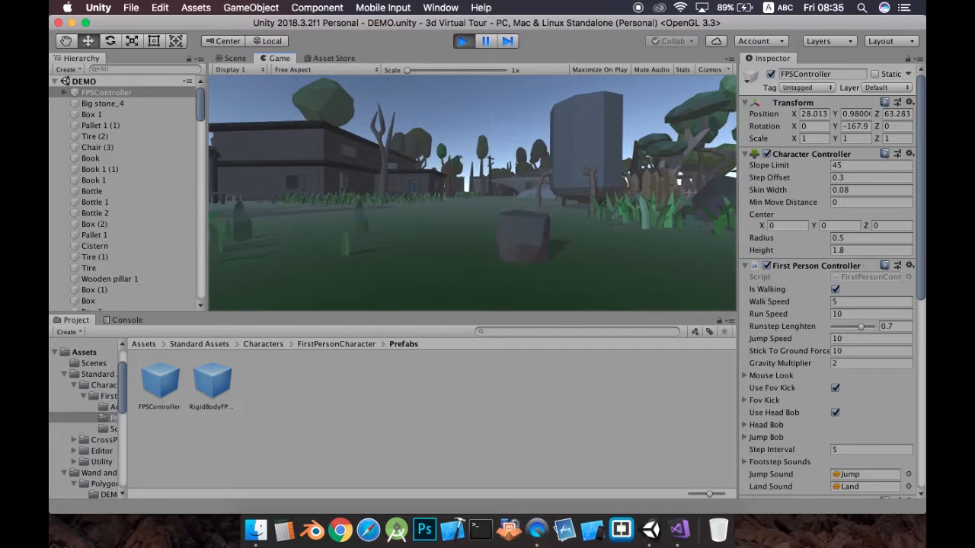
{"action": "key", "text": "w"}
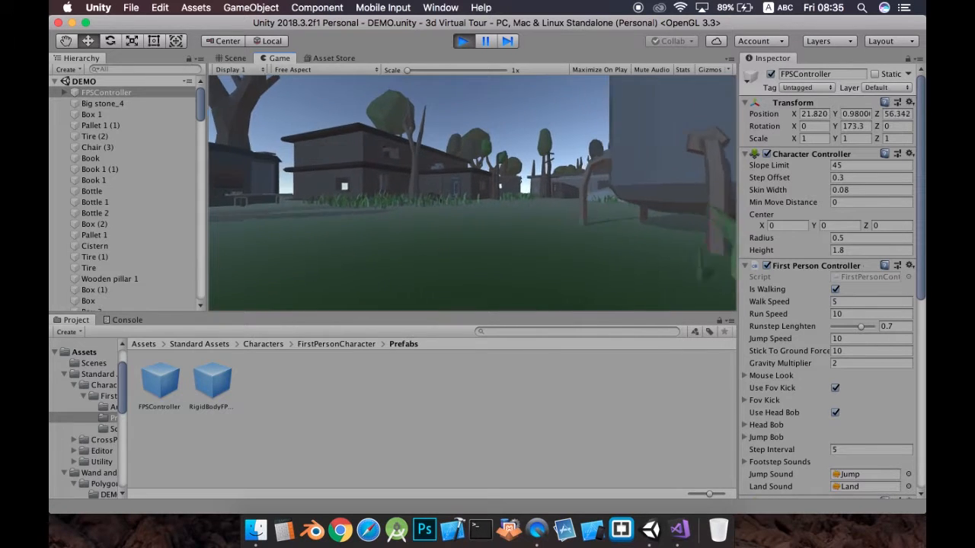
{"action": "key", "text": "w"}
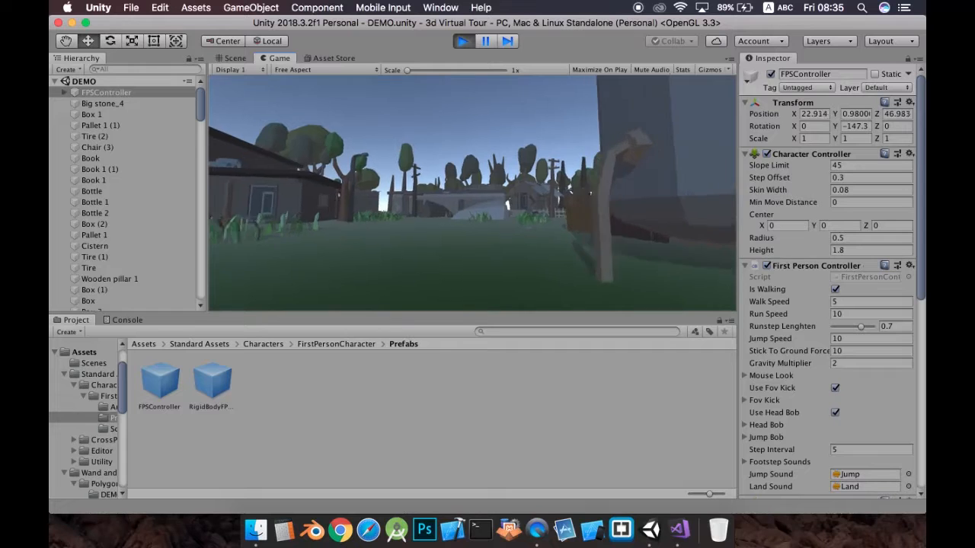
{"action": "key", "text": "w"}
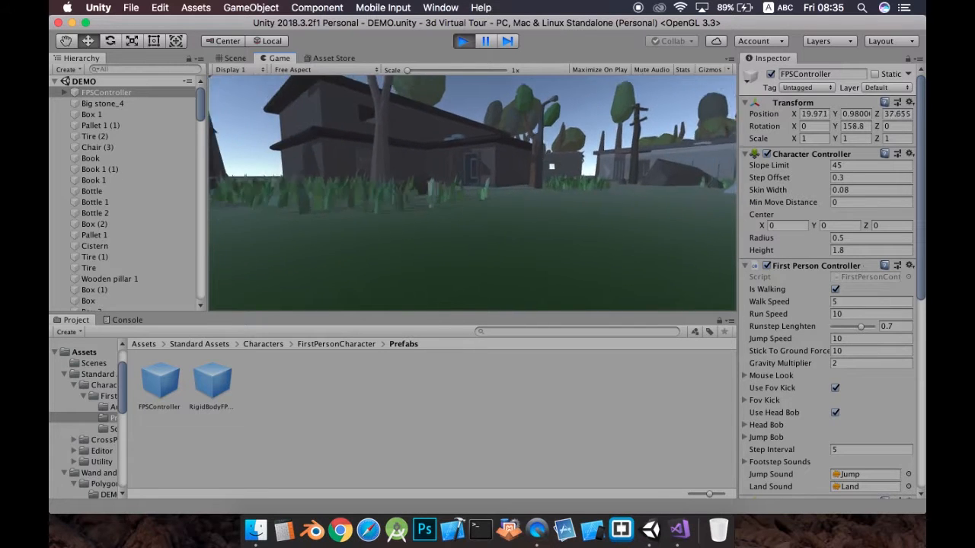
{"action": "key", "text": "w"}
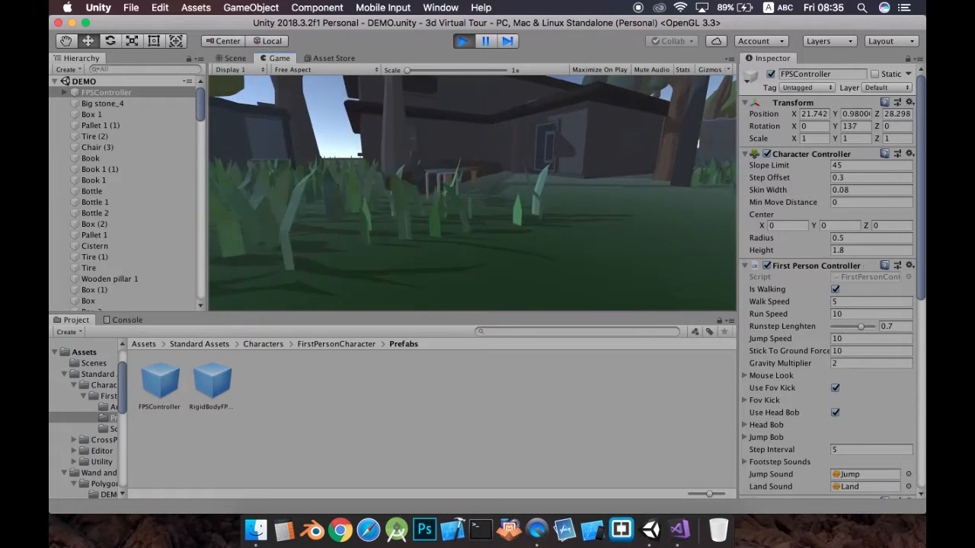
{"action": "key", "text": "w"}
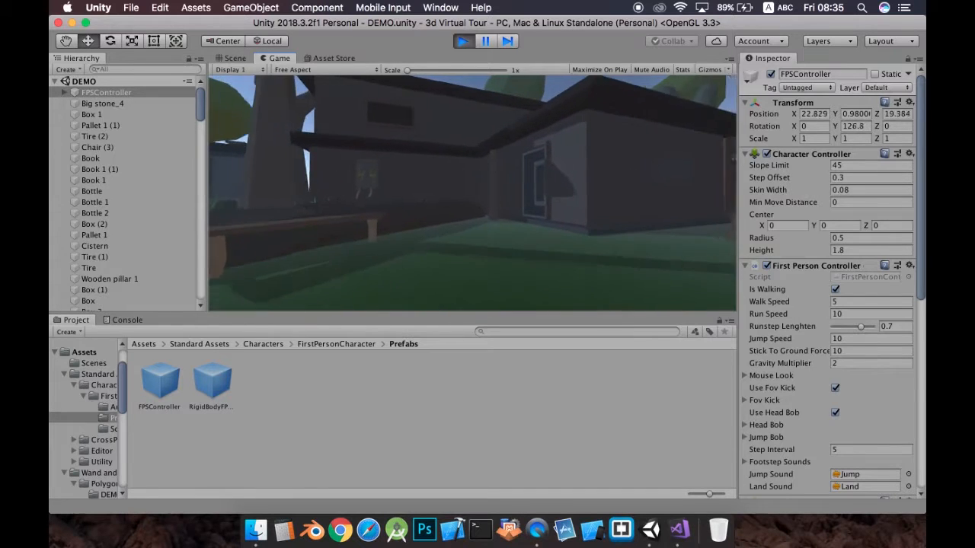
{"action": "key", "text": "w"}
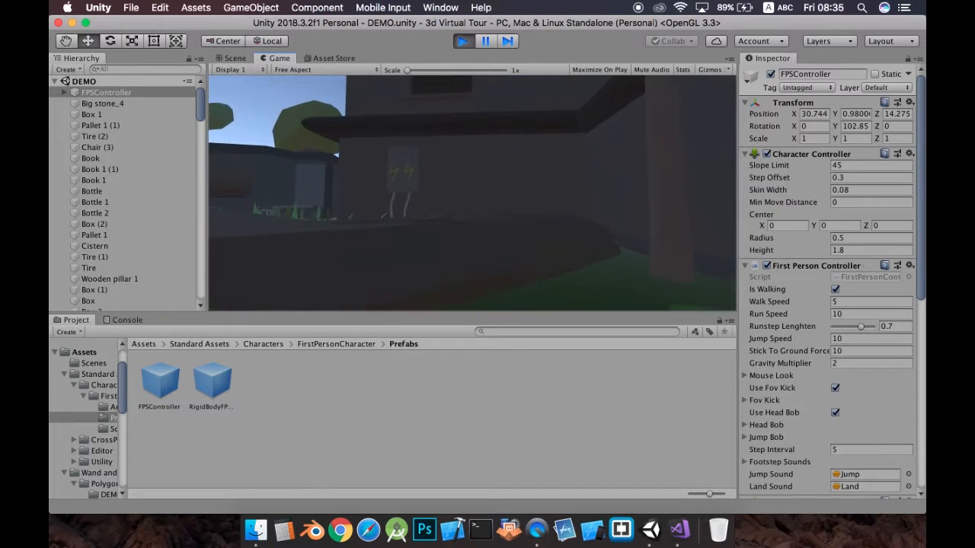
{"action": "key", "text": "w"}
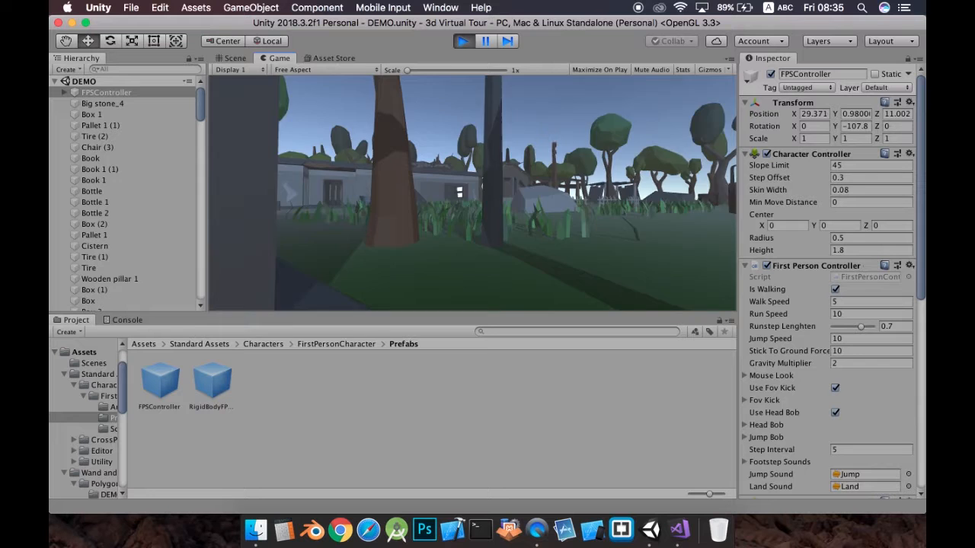
{"action": "key", "text": "w"}
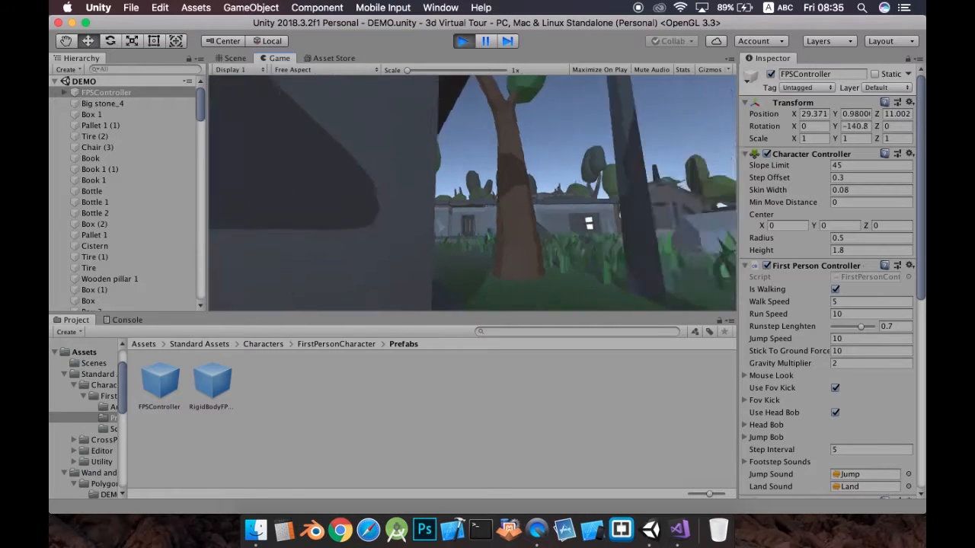
- Walk the character past the large rocks to the light-blue house and test moving around its raised porch
{"action": "key", "text": "w"}
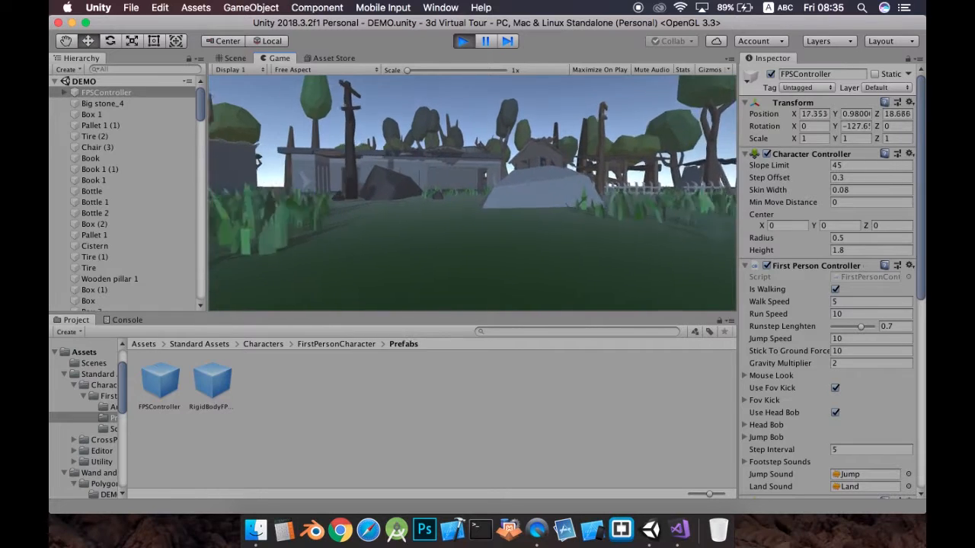
{"action": "key", "text": "w"}
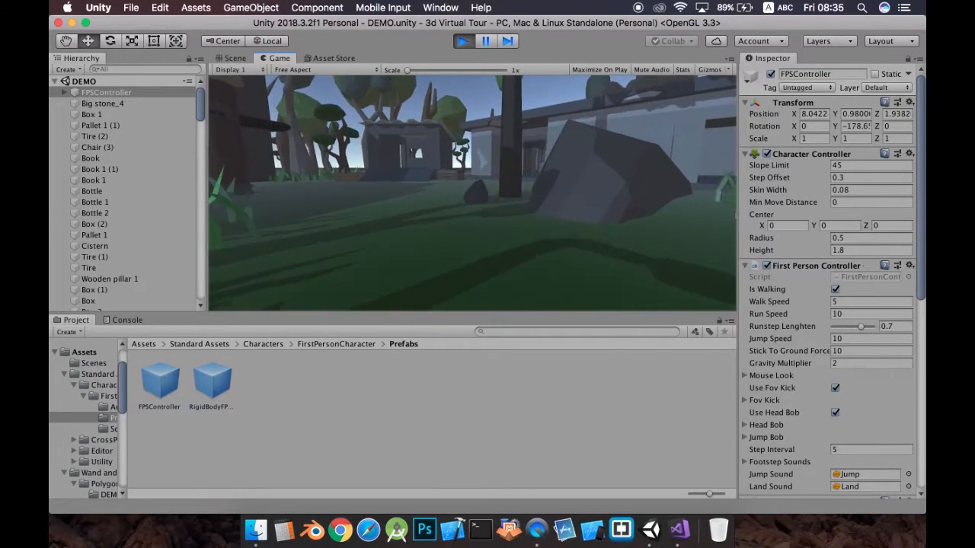
{"action": "key", "text": "w"}
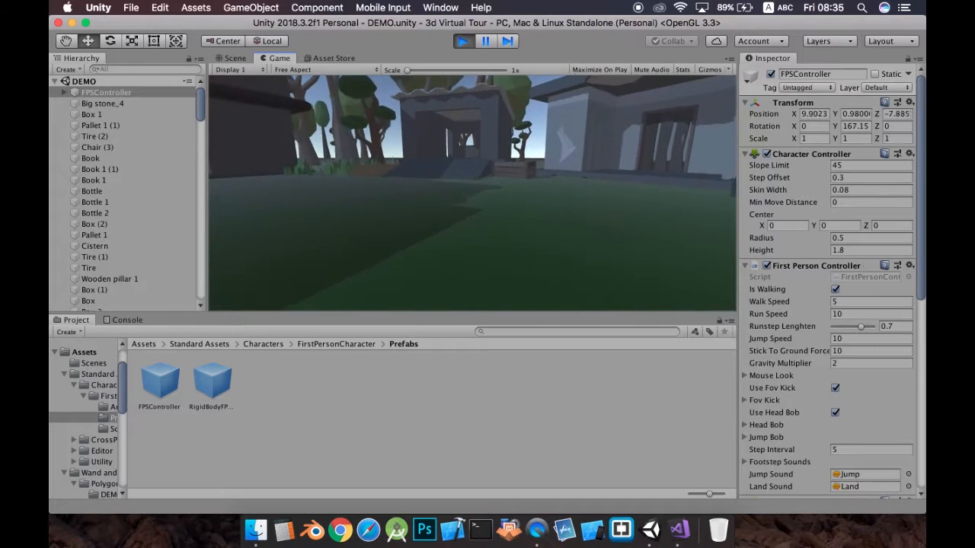
{"action": "key", "text": "w"}
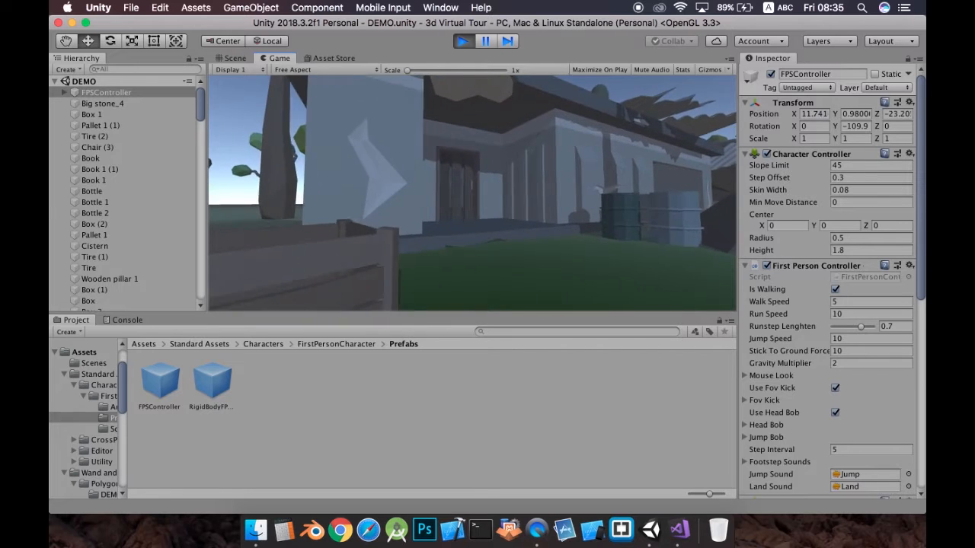
{"action": "key", "text": "w"}
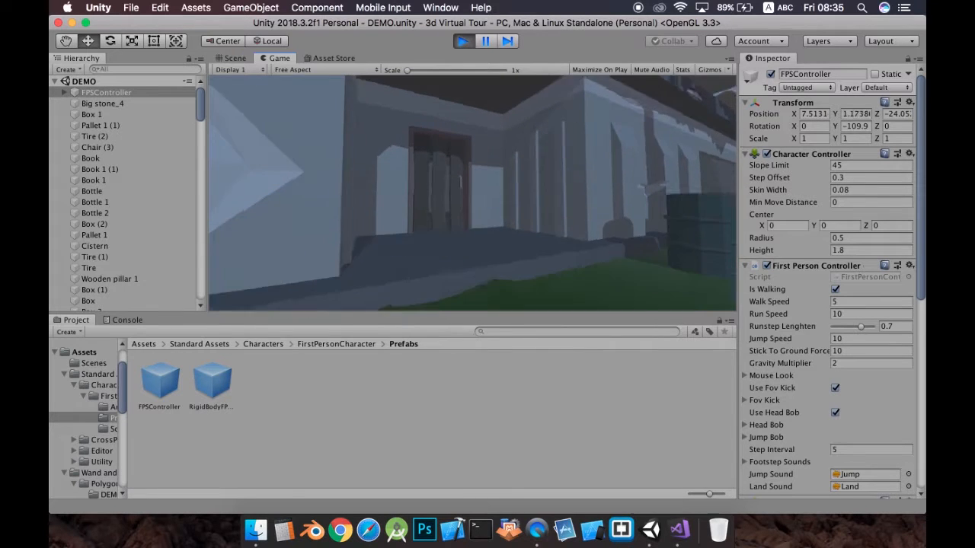
{"action": "key", "text": "d"}
{"action": "key", "text": "d"}
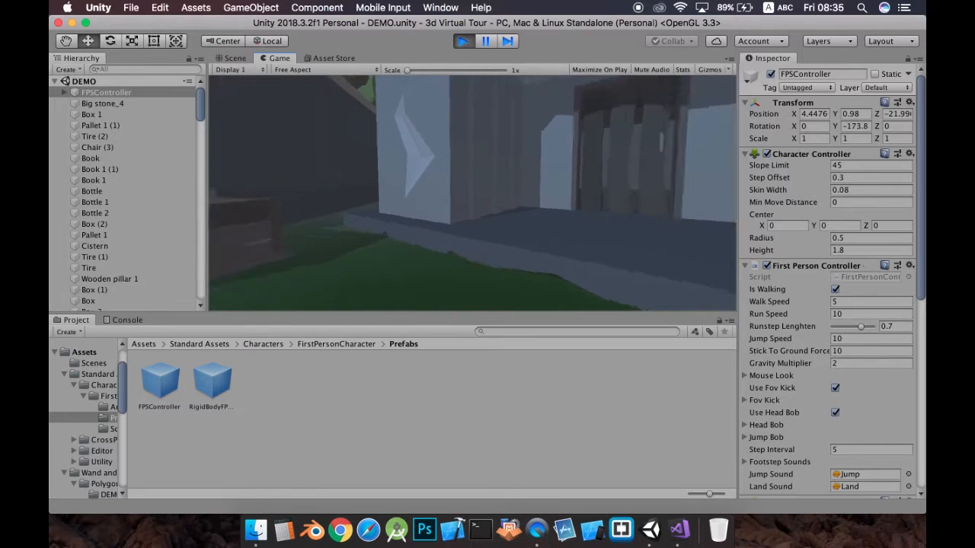
{"action": "key", "text": "w"}
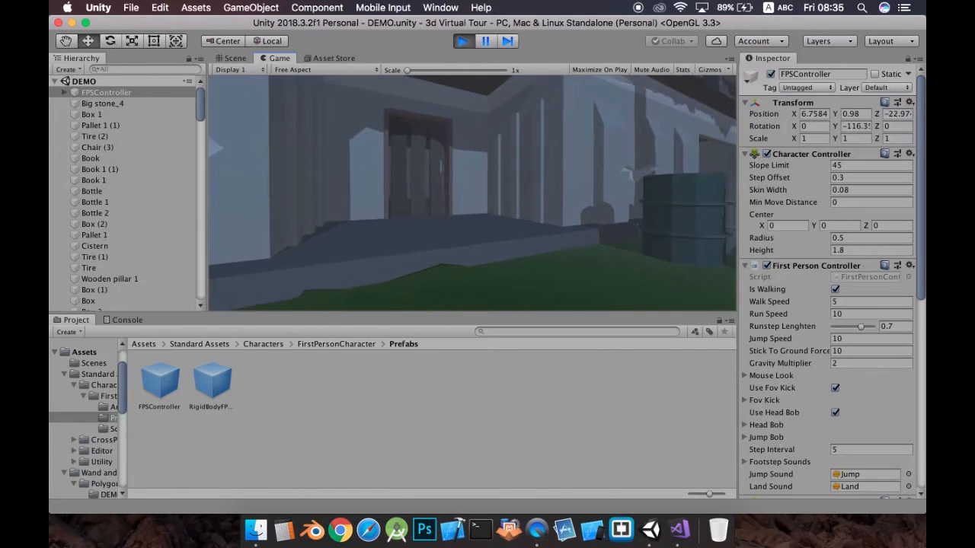
{"action": "key", "text": "w"}
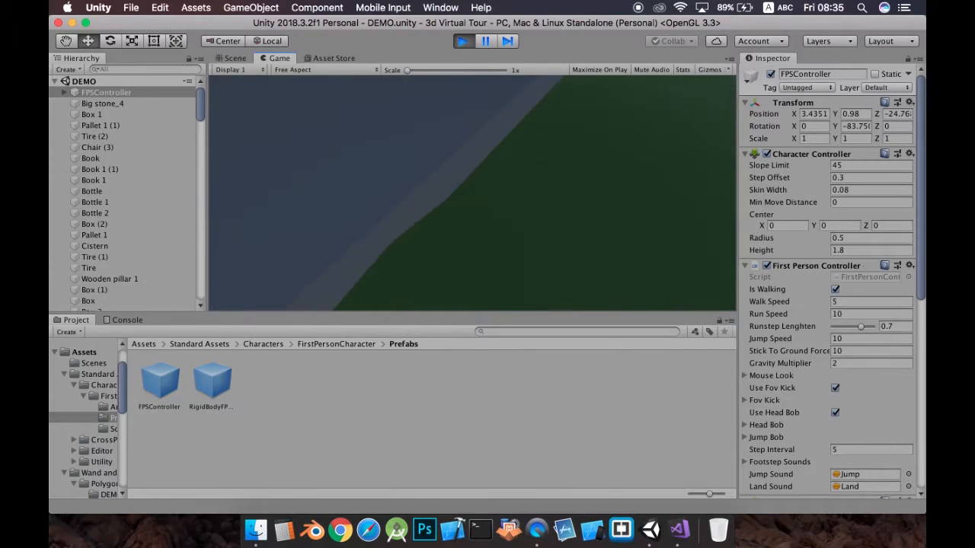
{"action": "key", "text": "w"}
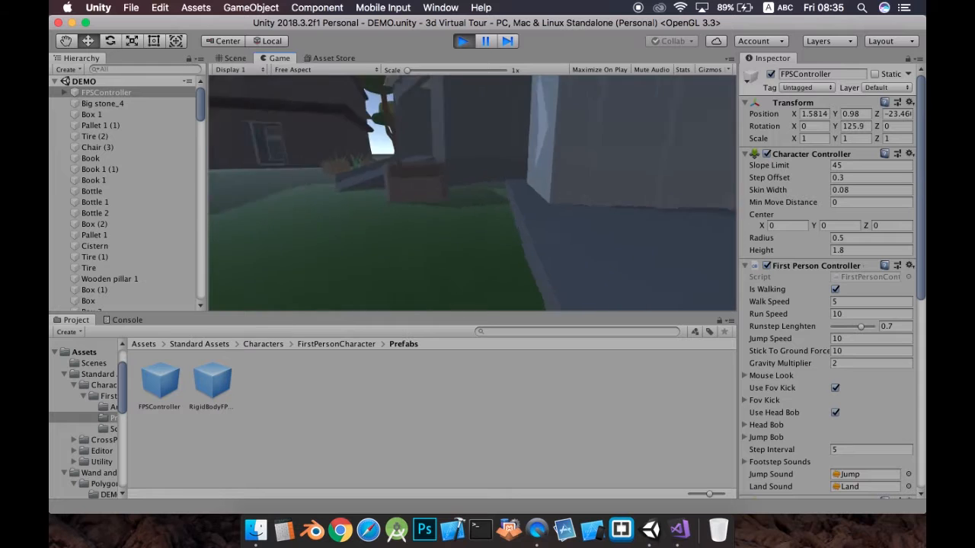
- Walk the character away from the porch across the grass near the shed with the ramp and end play mode
{"action": "key", "text": "w"}
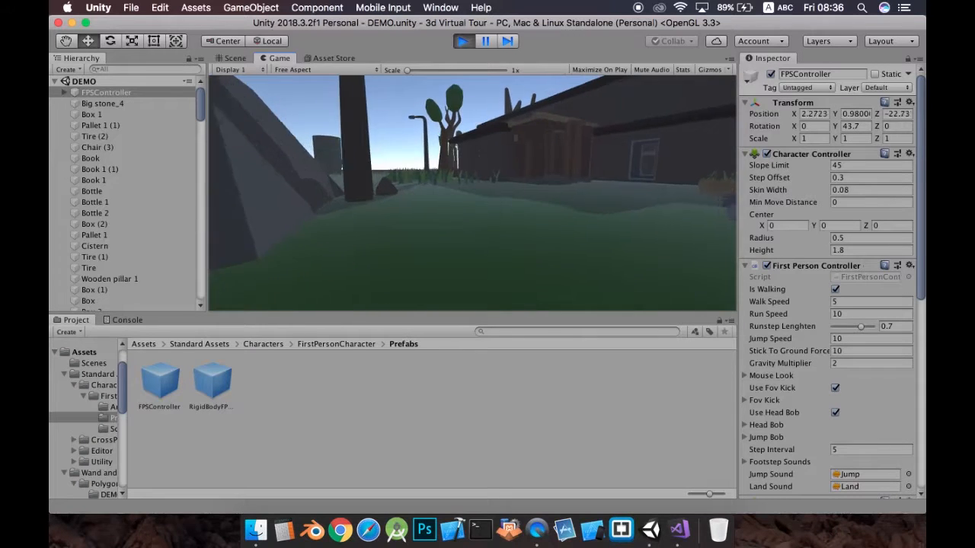
{"action": "key", "text": "w"}
{"action": "key", "text": "w"}
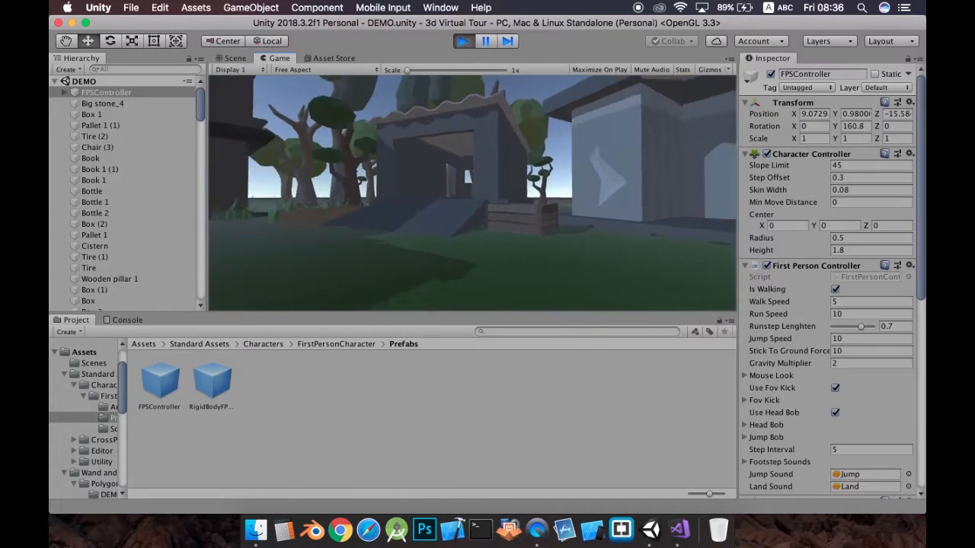
{"action": "key", "text": "Escape"}
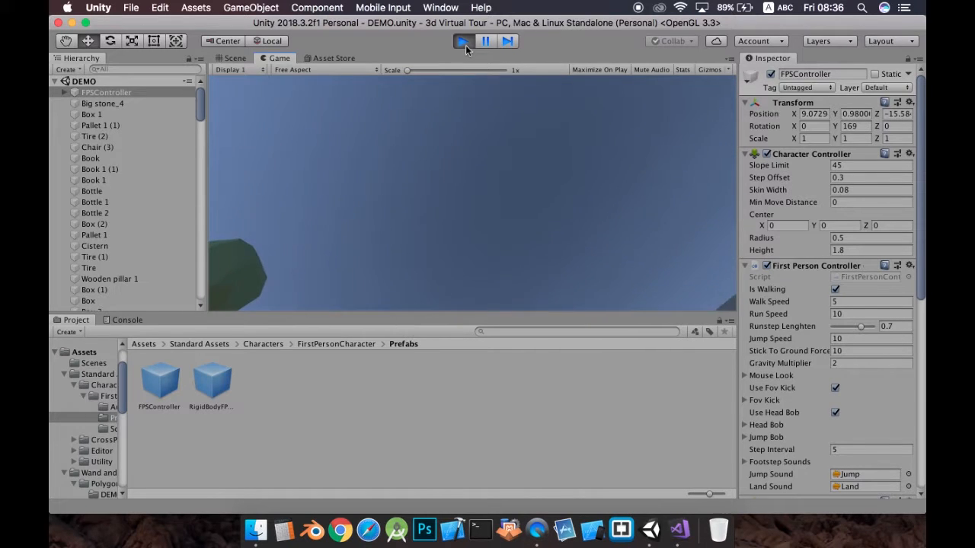
{"action": "left_click", "coordinate": [463, 42]}
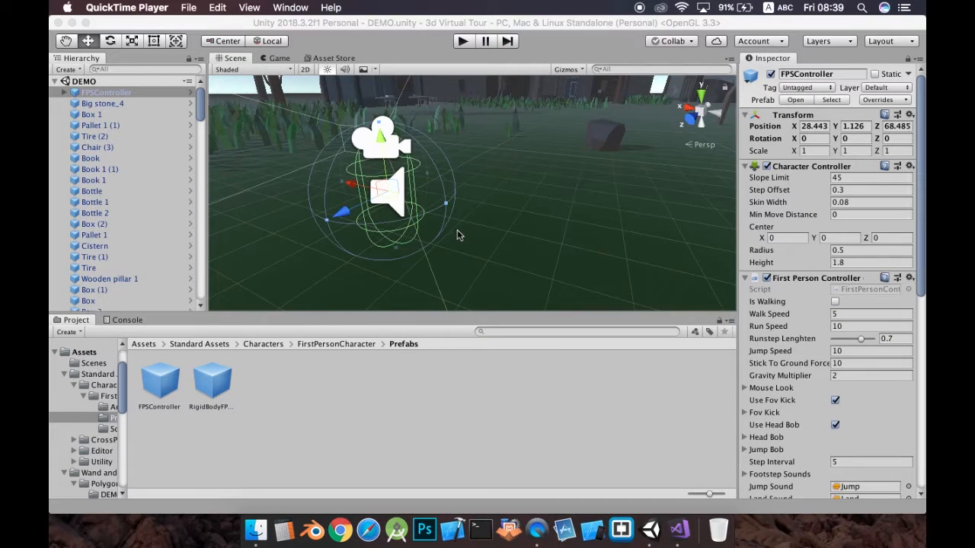
- Move the FPSController along the Z axis to a Z position of 11.2, beside the dark house
{"action": "scroll", "coordinate": [457, 231], "scroll_direction": "up", "scroll_amount": 5}
{"action": "scroll", "coordinate": [457, 231], "scroll_direction": "down", "scroll_amount": 10}
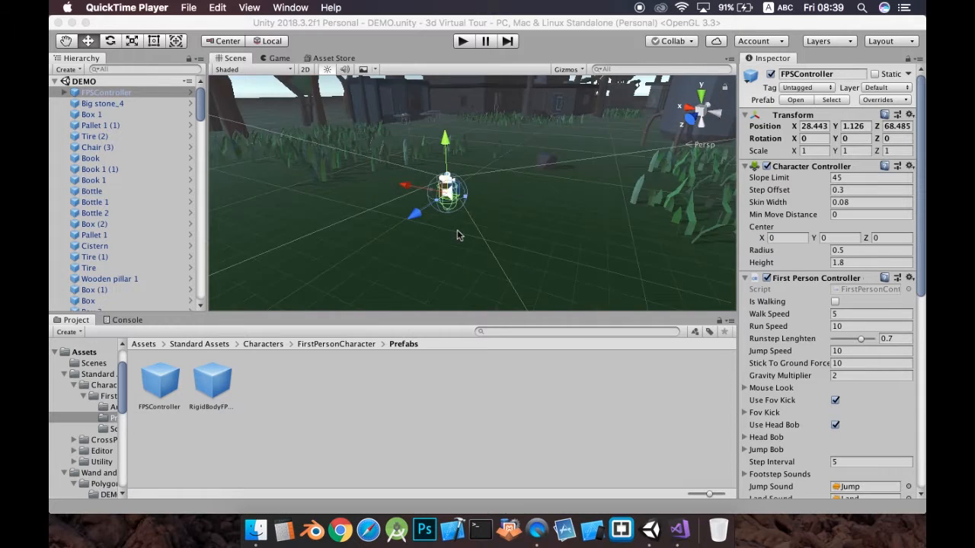
{"action": "scroll", "coordinate": [457, 232], "scroll_direction": "down", "scroll_amount": 3}
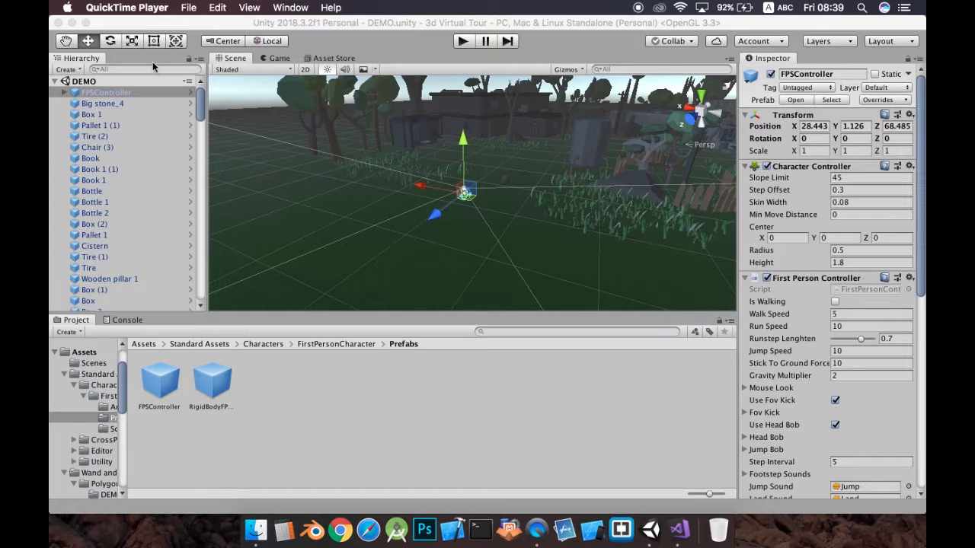
{"action": "left_click", "coordinate": [439, 218]}
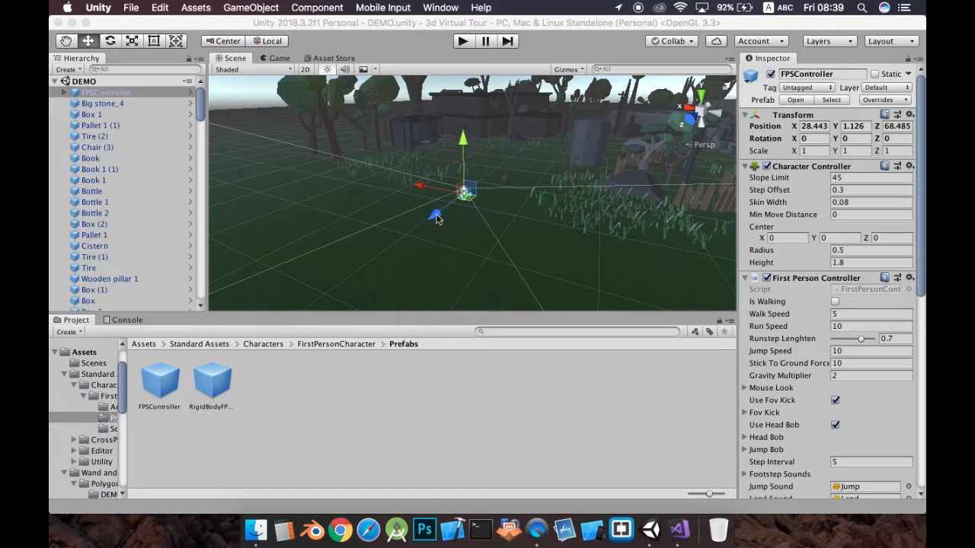
{"action": "left_click_drag", "start_coordinate": [439, 218], "coordinate": [648, 141]}
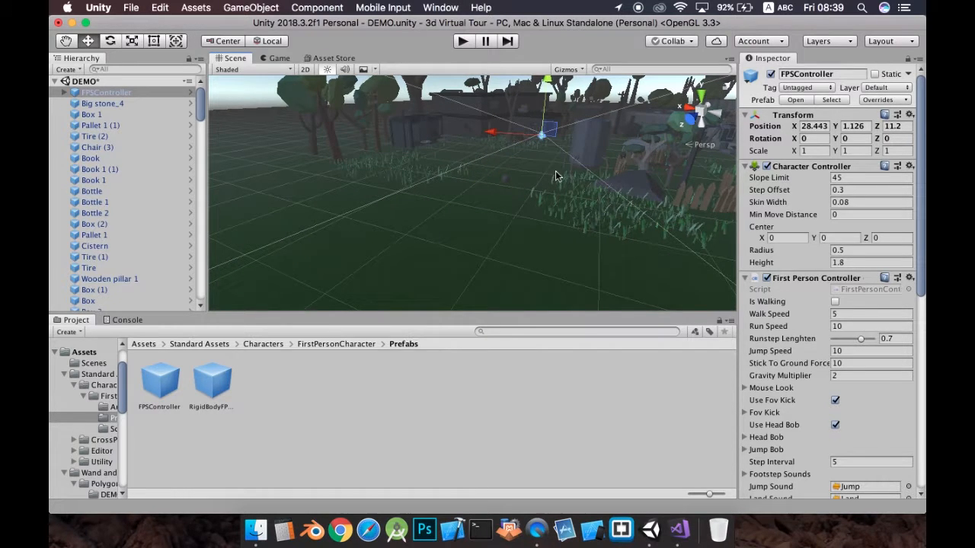
{"action": "key", "text": "f"}
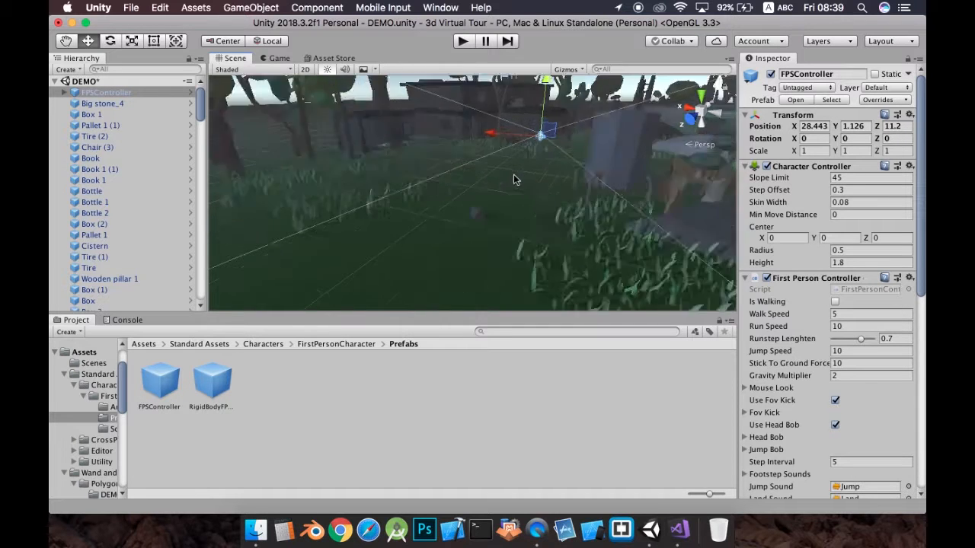
{"action": "scroll", "coordinate": [529, 215], "scroll_direction": "down", "scroll_amount": 12}
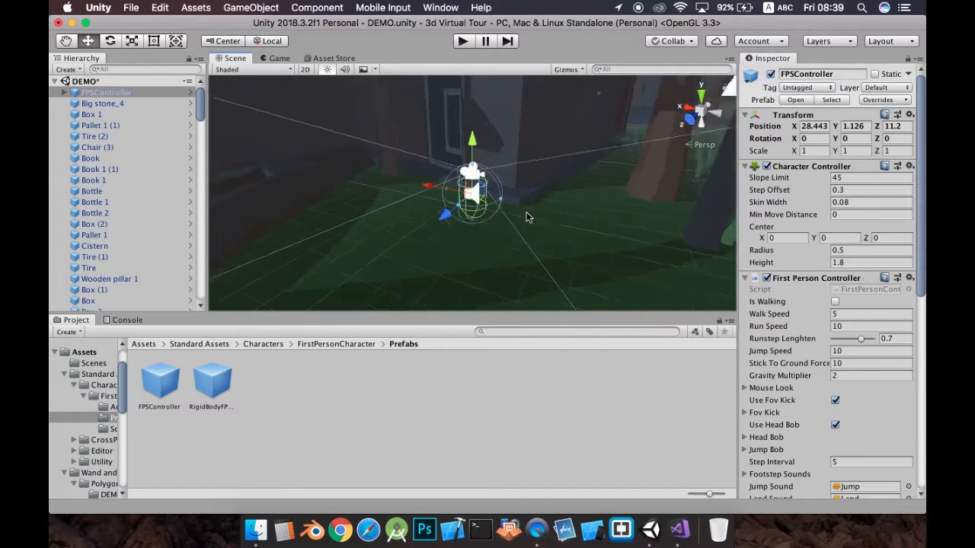
- Examine the FPSController's placement beside the dark house from several angles, undoing any accidental change
{"action": "middle_click_drag", "start_coordinate": [479, 236], "coordinate": [485, 271]}
{"action": "left_click_drag", "start_coordinate": [451, 263], "coordinate": [490, 266]}
{"action": "key", "text": "super+z"}
{"action": "right_click_drag", "start_coordinate": [473, 270], "coordinate": [565, 250]}
{"action": "key", "text": "f"}
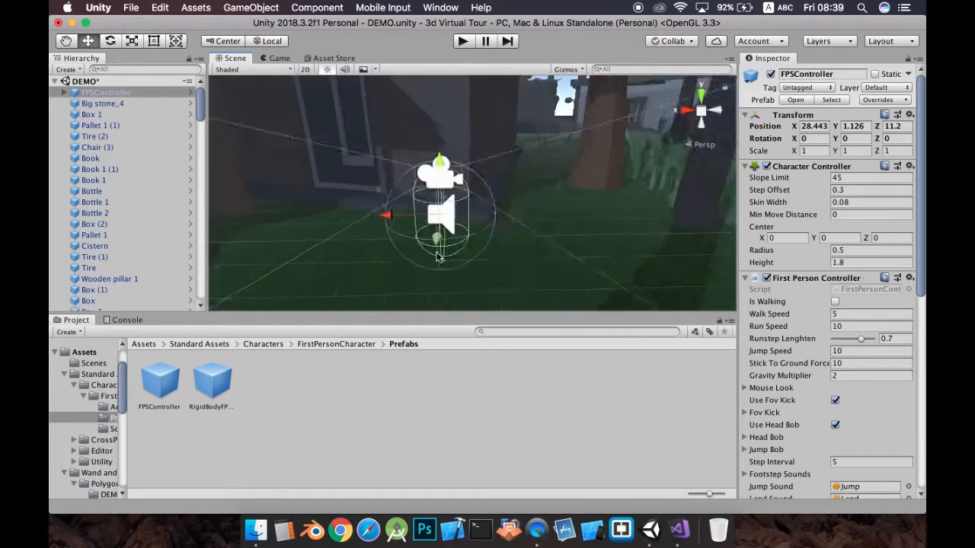
{"action": "right_click_drag", "start_coordinate": [436, 253], "coordinate": [496, 259]}
{"action": "scroll", "coordinate": [494, 256], "scroll_direction": "up", "scroll_amount": 5}
{"action": "scroll", "coordinate": [477, 253], "scroll_direction": "down", "scroll_amount": 5}
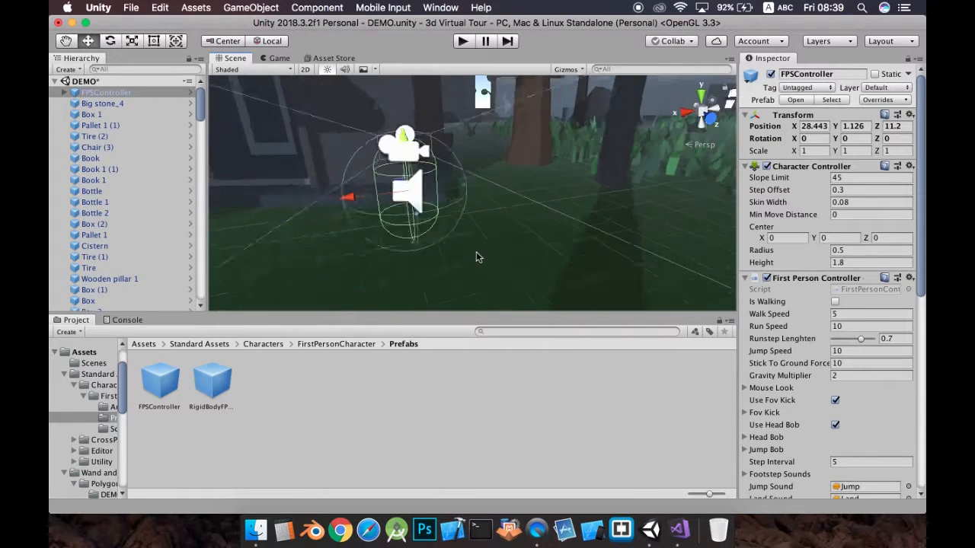
- Move the FPSController across the ground to X 32.35, Z 9.68, in front of the dark house's door
{"action": "scroll", "coordinate": [476, 258], "scroll_direction": "down", "scroll_amount": 3}
{"action": "right_click_drag", "start_coordinate": [431, 213], "coordinate": [457, 257]}
{"action": "middle_click_drag", "start_coordinate": [413, 195], "coordinate": [510, 269]}
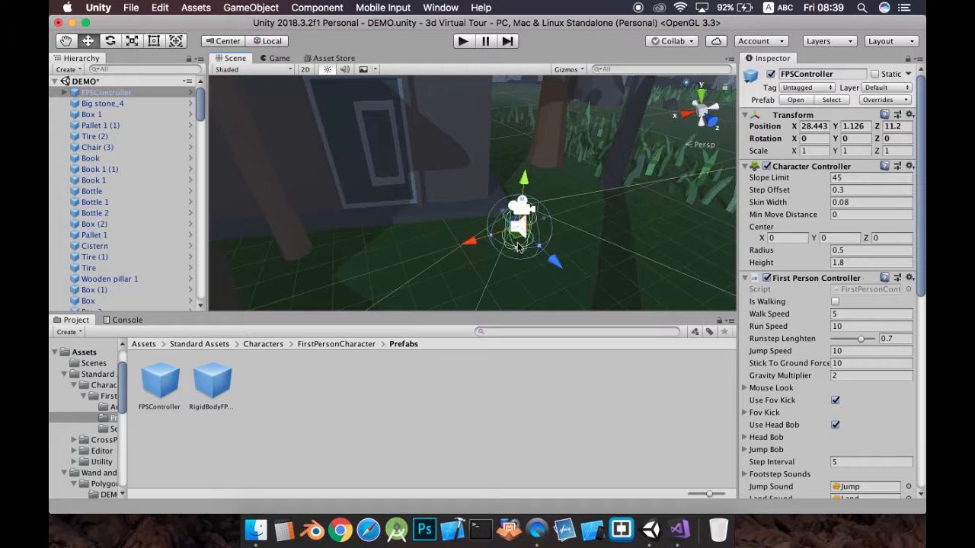
{"action": "left_click_drag", "start_coordinate": [520, 240], "coordinate": [416, 200]}
{"action": "left_click_drag", "start_coordinate": [398, 187], "coordinate": [377, 246]}
{"action": "right_click_drag", "start_coordinate": [435, 258], "coordinate": [396, 187]}
{"action": "middle_click_drag", "start_coordinate": [415, 239], "coordinate": [424, 137]}
{"action": "right_click_drag", "start_coordinate": [407, 223], "coordinate": [446, 201]}
{"action": "middle_click_drag", "start_coordinate": [428, 222], "coordinate": [465, 210]}
{"action": "right_click_drag", "start_coordinate": [508, 258], "coordinate": [536, 253]}
{"action": "middle_click_drag", "start_coordinate": [538, 260], "coordinate": [490, 265]}
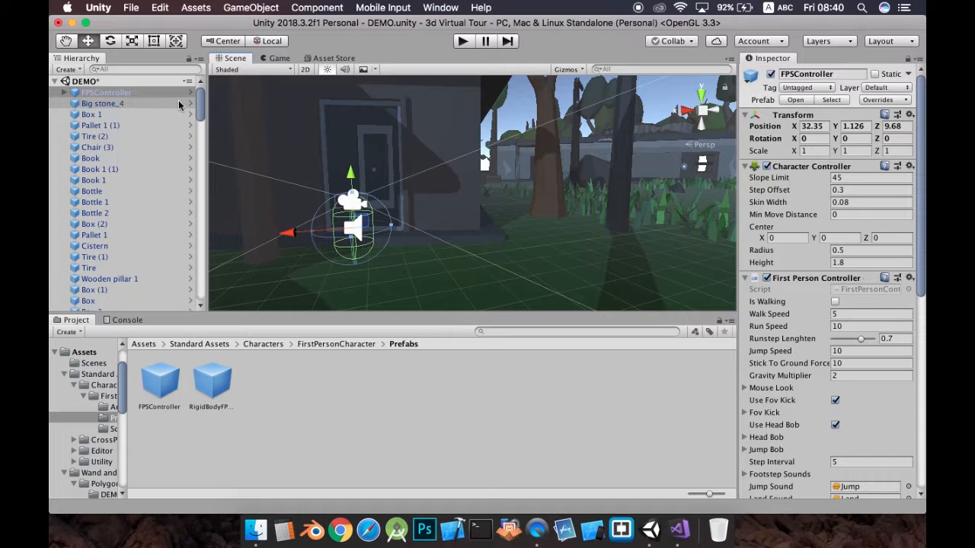
- Create an empty GameObject in the scene and name it Environment
{"action": "mouse_move", "coordinate": [200, 102]}
{"action": "left_mouse_down"}
{"action": "mouse_move", "coordinate": [201, 136]}
{"action": "mouse_move", "coordinate": [202, 83]}
{"action": "left_mouse_up"}
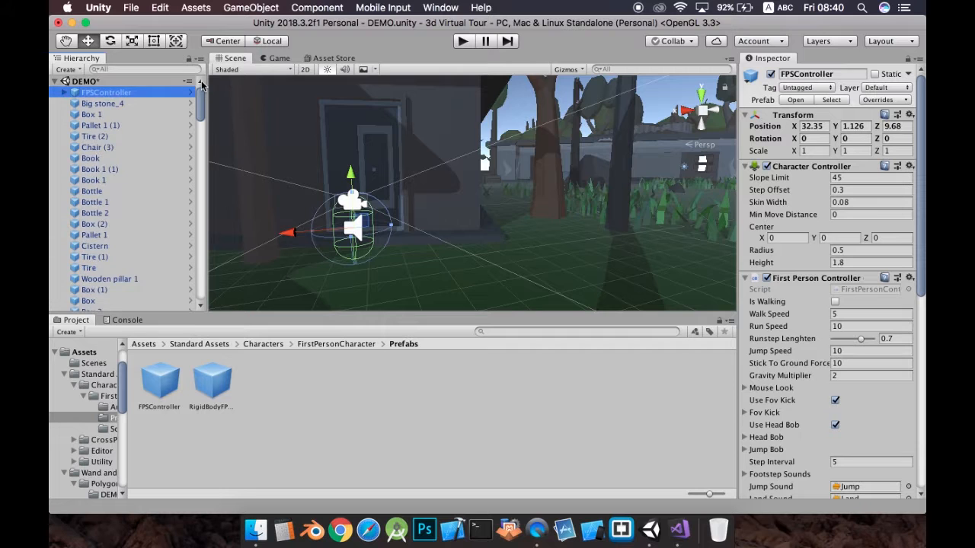
{"action": "left_click", "coordinate": [91, 103]}
{"action": "left_click_drag", "start_coordinate": [201, 103], "coordinate": [215, 243]}
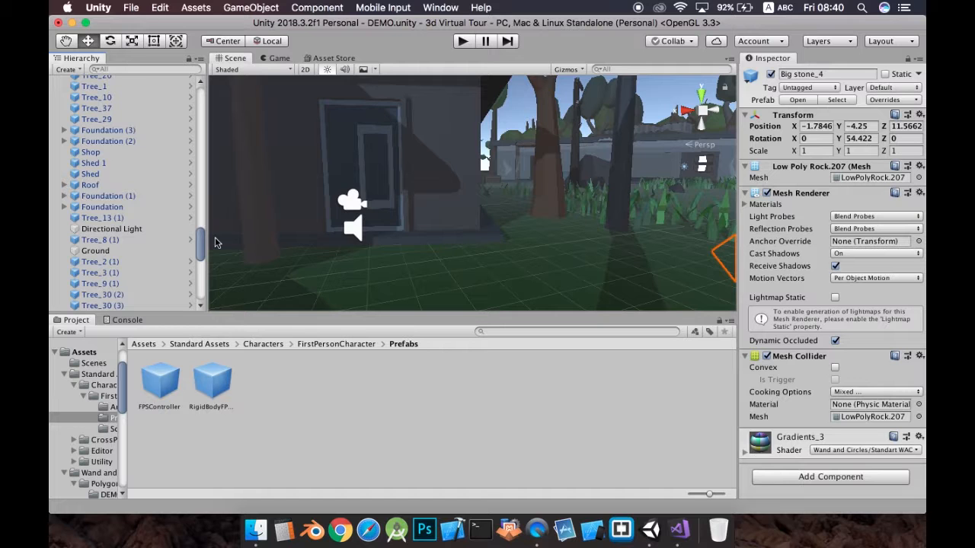
{"action": "left_click_drag", "start_coordinate": [215, 243], "coordinate": [204, 87]}
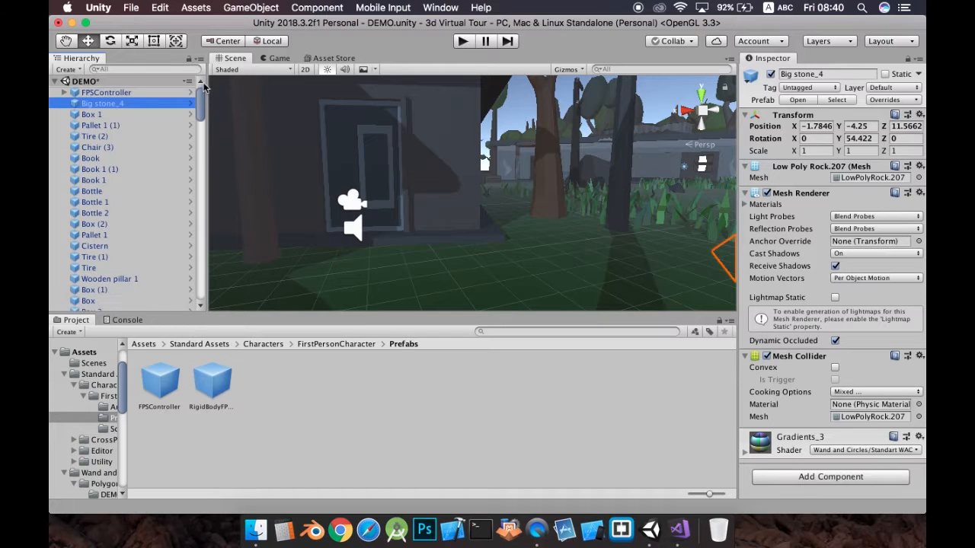
{"action": "left_click", "coordinate": [55, 93]}
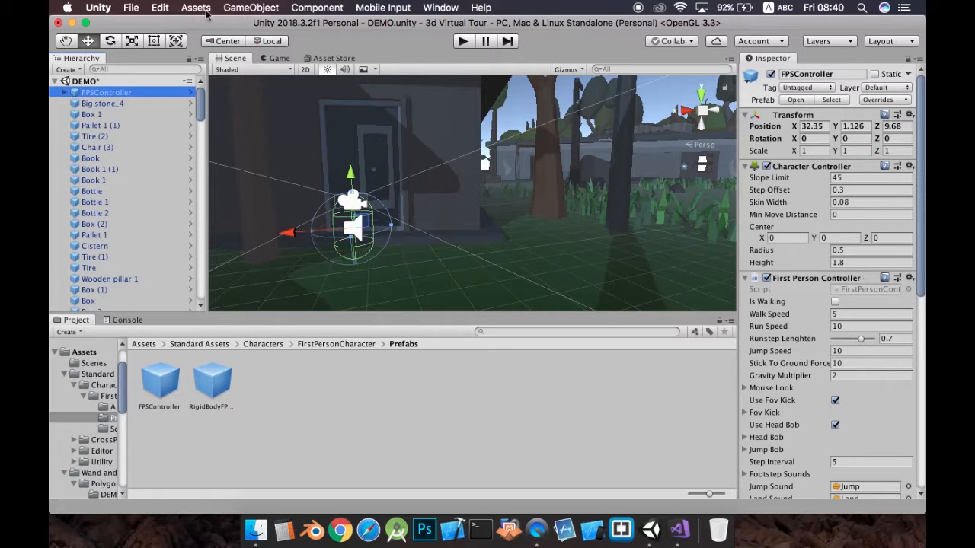
{"action": "left_click", "coordinate": [240, 9]}
{"action": "left_click", "coordinate": [245, 26]}
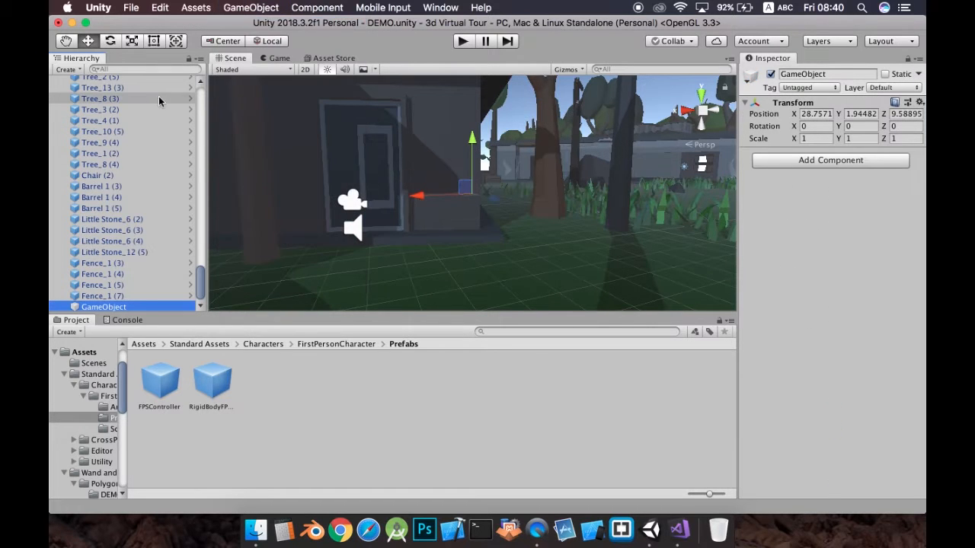
{"action": "left_click", "coordinate": [109, 308]}
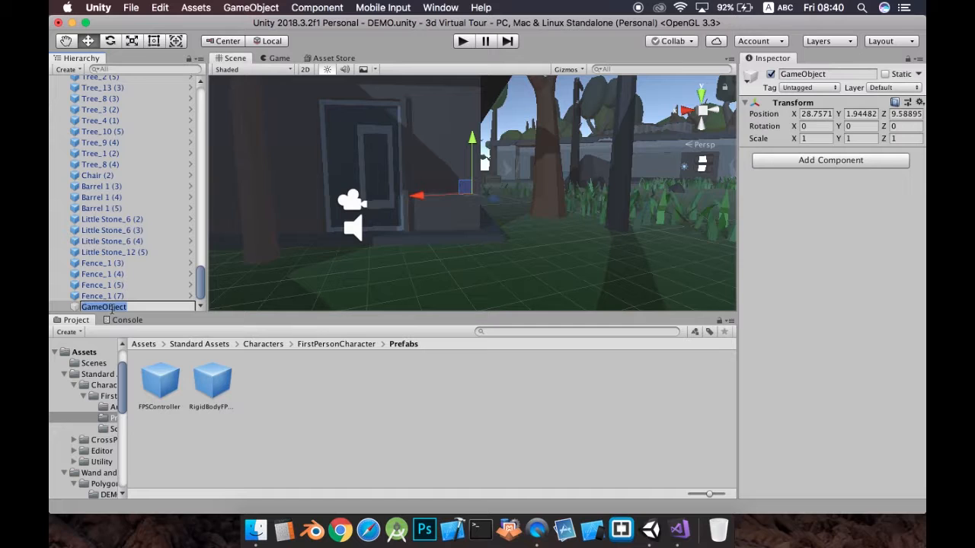
{"action": "type", "text": "Environment"}
{"action": "key", "text": "Return"}
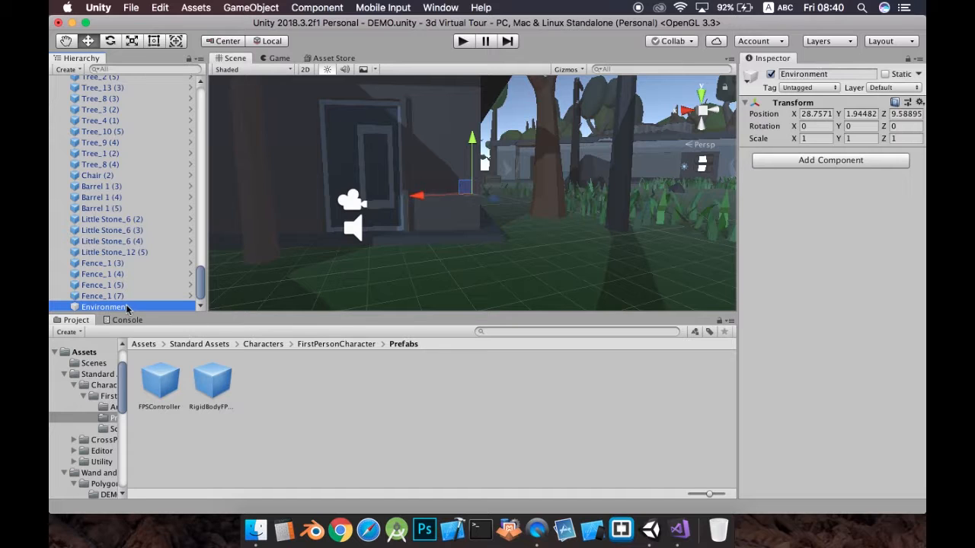
- Parent all scene objects from Big stone_4 to Fence_1 (7), except Ground and Directional Light, to the Environment object
{"action": "left_click", "coordinate": [171, 295]}
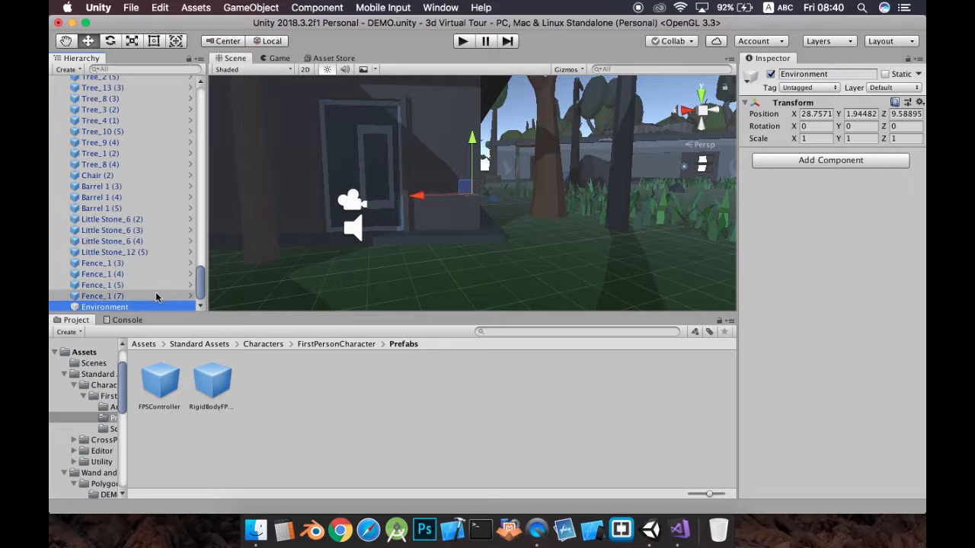
{"action": "left_click_drag", "start_coordinate": [202, 288], "coordinate": [214, 95]}
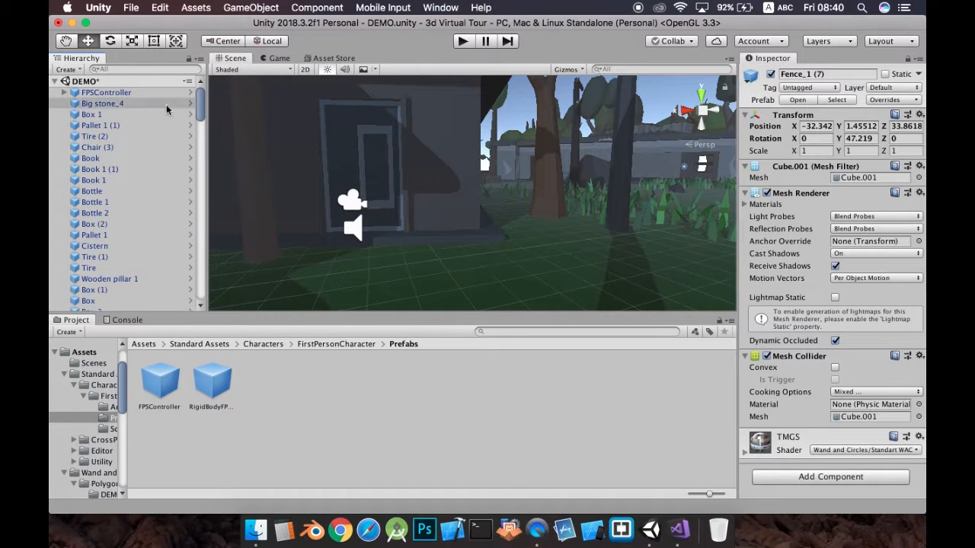
{"action": "left_click", "coordinate": [109, 104], "text": "shift"}
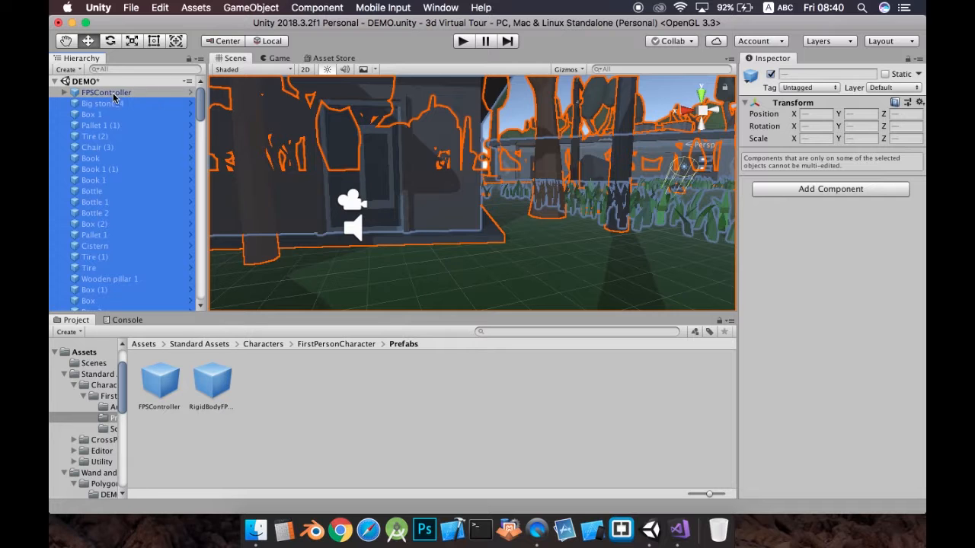
{"action": "left_click_drag", "start_coordinate": [202, 99], "coordinate": [204, 241]}
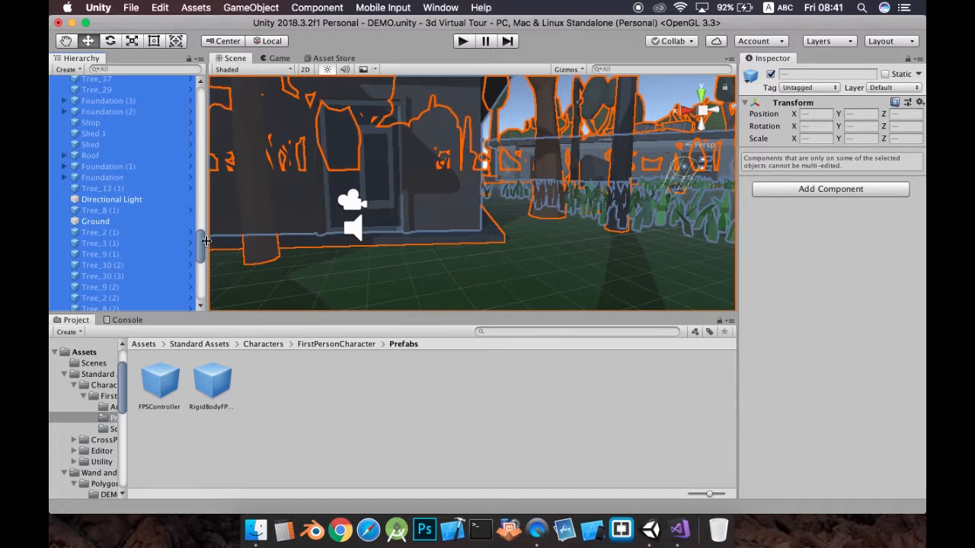
{"action": "left_click", "coordinate": [118, 221], "text": "super"}
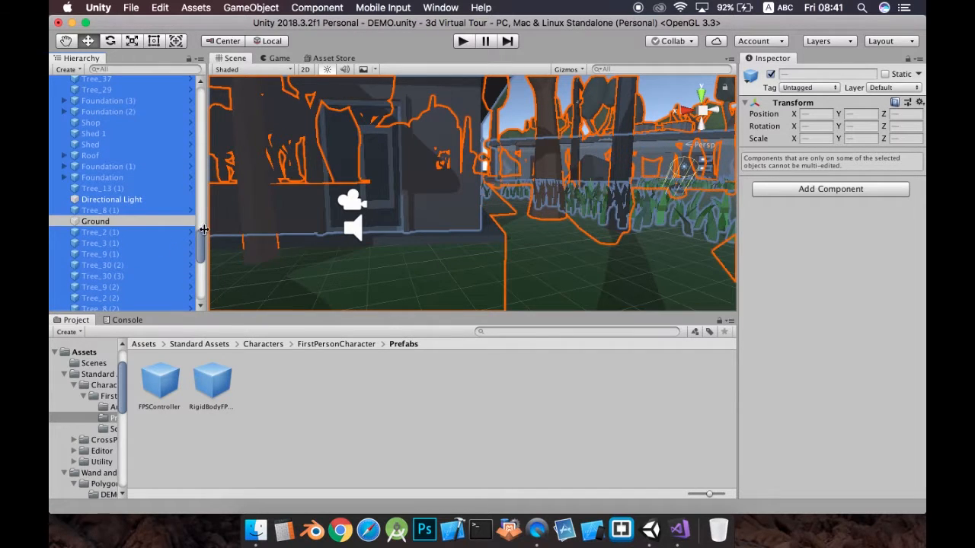
{"action": "left_click", "coordinate": [119, 201], "text": "super"}
{"action": "left_click_drag", "start_coordinate": [199, 247], "coordinate": [202, 300]}
{"action": "left_click_drag", "start_coordinate": [101, 301], "coordinate": [114, 308]}
{"action": "left_click_drag", "start_coordinate": [199, 279], "coordinate": [202, 88]}
{"action": "left_click", "coordinate": [65, 125]}
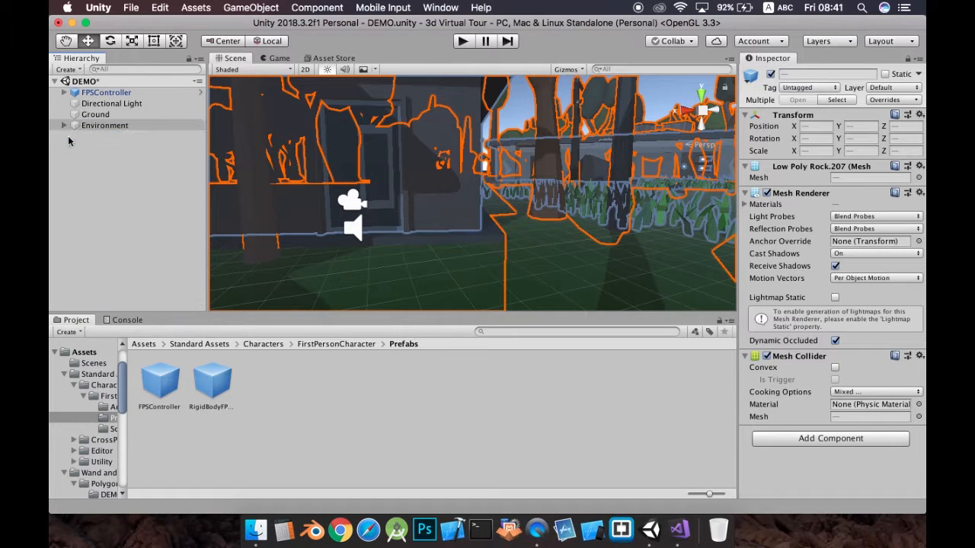
- Select the Environment object, frame the scene around the houses and activate the Scale tool
{"action": "left_click", "coordinate": [112, 127]}
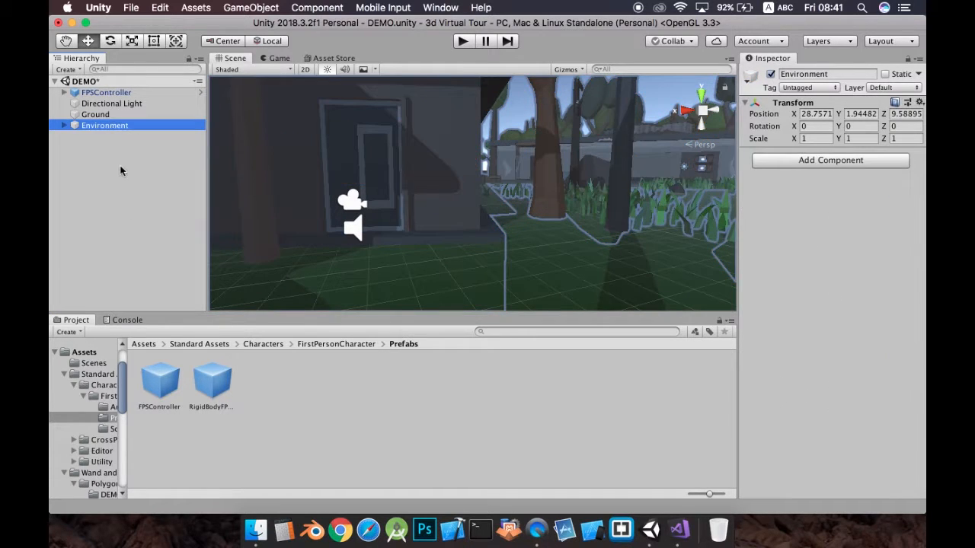
{"action": "key", "text": "f"}
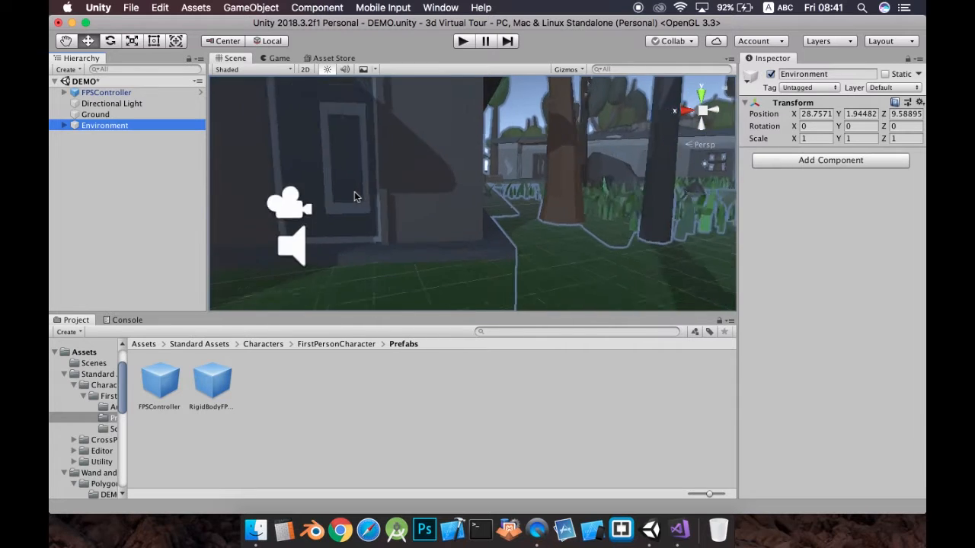
{"action": "scroll", "coordinate": [423, 202], "scroll_direction": "up", "scroll_amount": 6}
{"action": "middle_click_drag", "start_coordinate": [449, 206], "coordinate": [428, 225]}
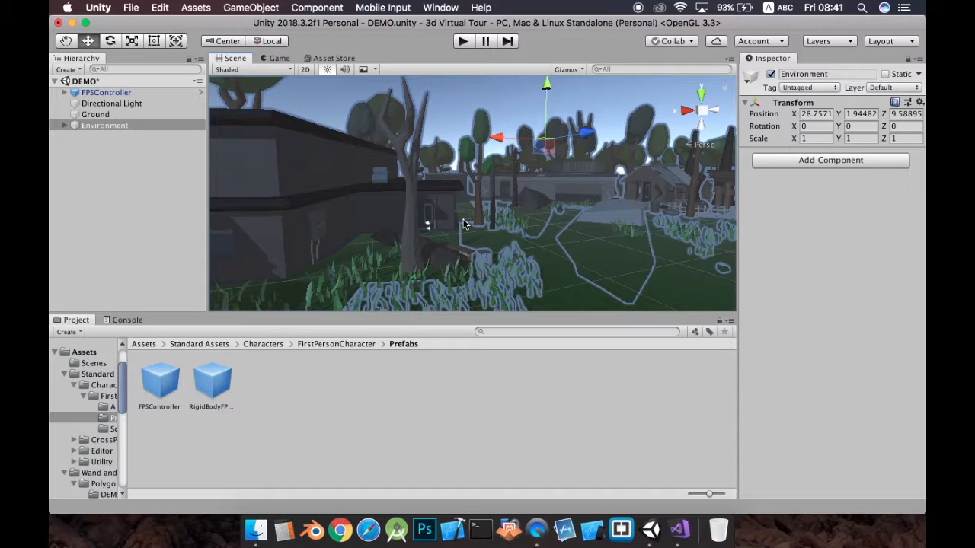
{"action": "right_click_drag", "start_coordinate": [522, 218], "coordinate": [477, 235]}
{"action": "middle_click_drag", "start_coordinate": [482, 224], "coordinate": [395, 247]}
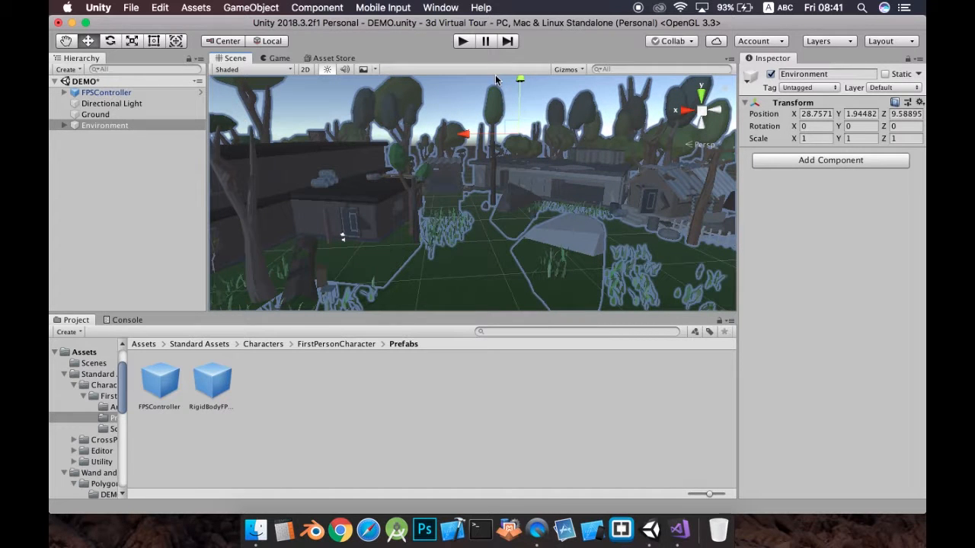
{"action": "left_click", "coordinate": [133, 44]}
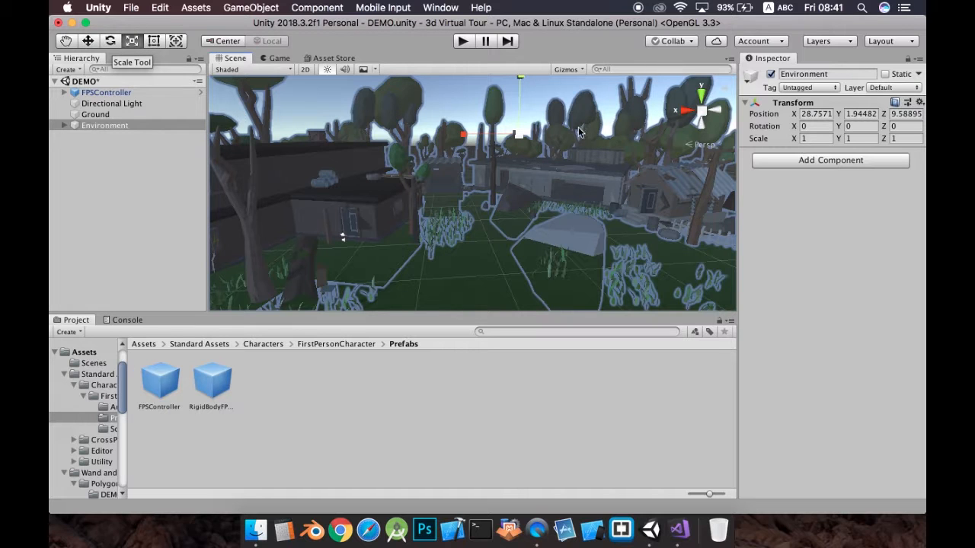
- Try to scale the Environment object to 4 along the Z axis, and undo the change
{"action": "left_click_drag", "start_coordinate": [523, 144], "coordinate": [567, 160]}
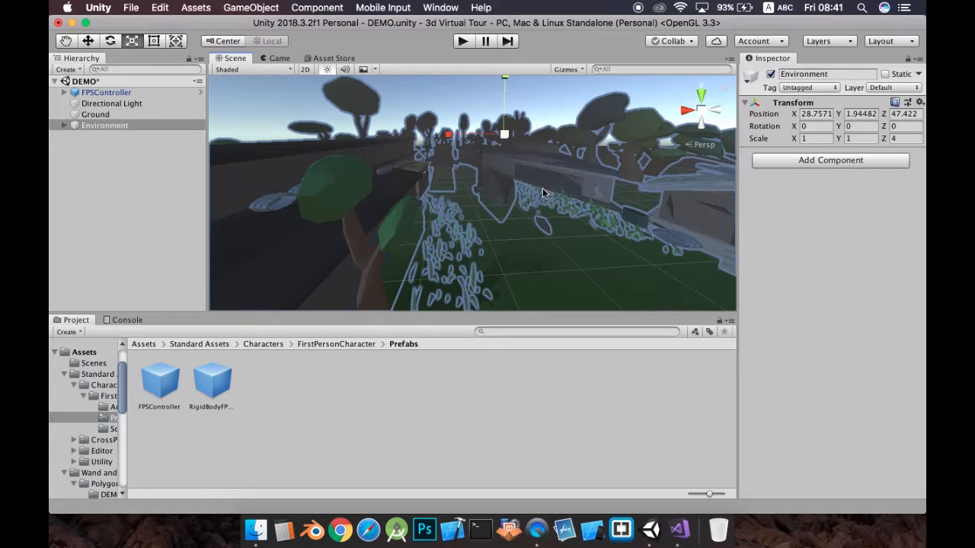
{"action": "left_click", "coordinate": [523, 193], "text": "shift"}
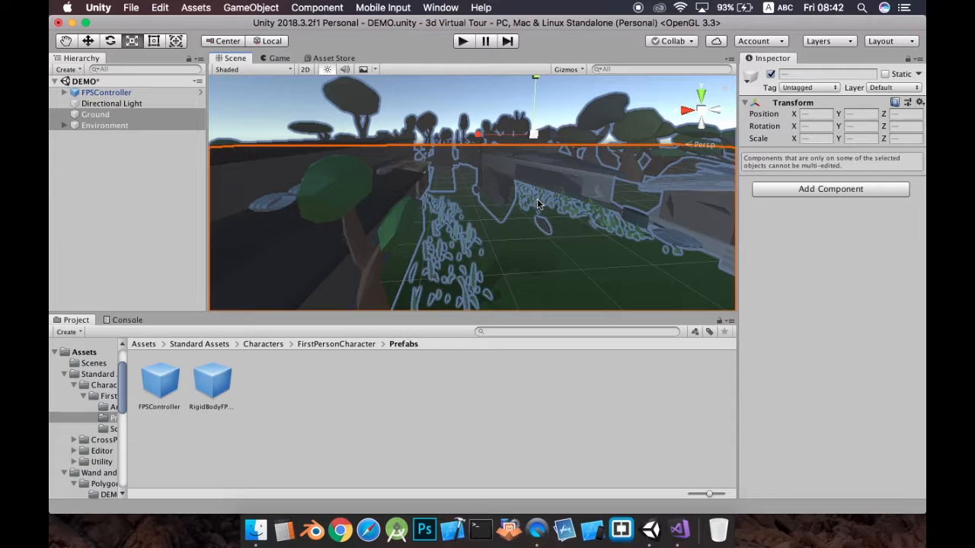
{"action": "left_click", "coordinate": [537, 204], "text": "shift"}
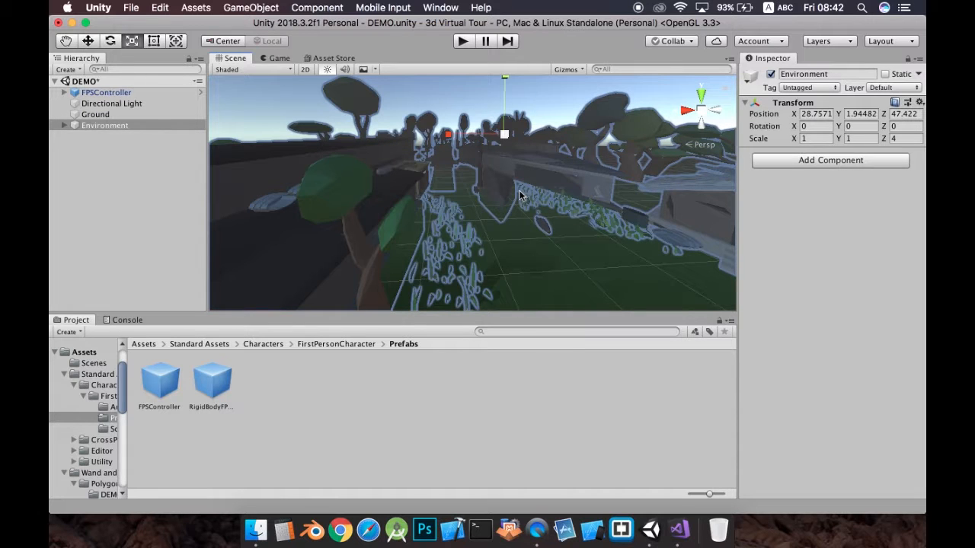
{"action": "key", "text": "super+z"}
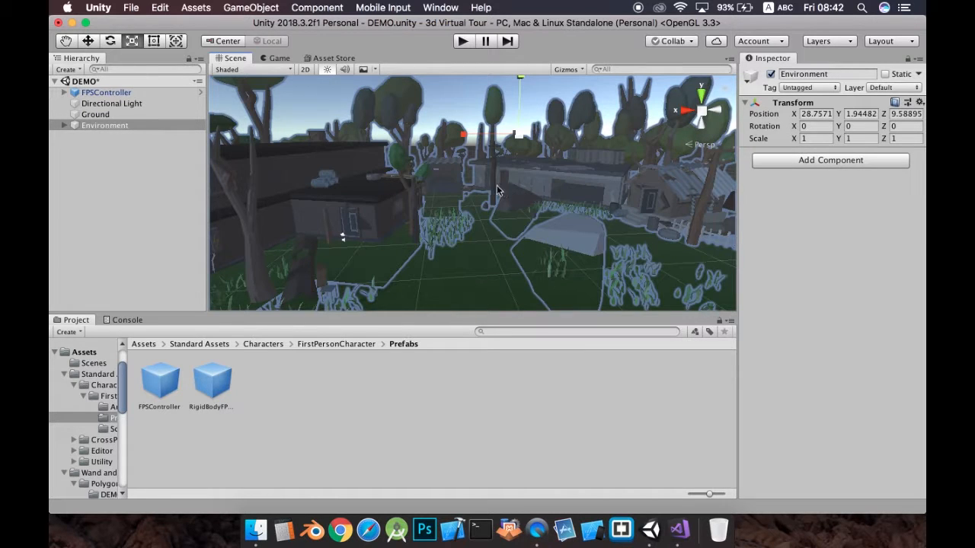
- Scale the Environment object down uniformly to about 0.7145 on all axes
{"action": "right_click_drag", "start_coordinate": [487, 203], "coordinate": [631, 300]}
{"action": "middle_click_drag", "start_coordinate": [477, 206], "coordinate": [550, 309]}
{"action": "middle_click_drag", "start_coordinate": [448, 123], "coordinate": [477, 174]}
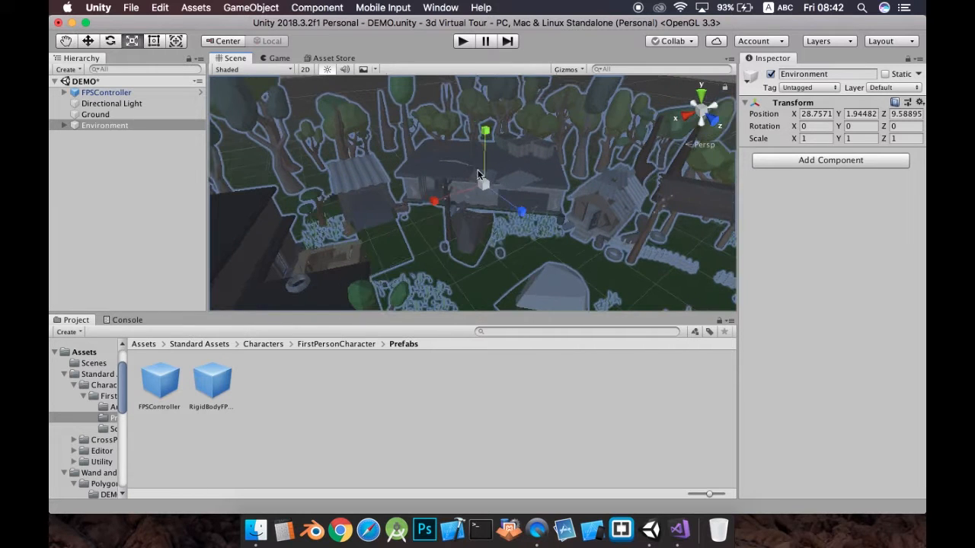
{"action": "left_click_drag", "start_coordinate": [484, 187], "coordinate": [480, 208]}
{"action": "middle_click_drag", "start_coordinate": [480, 209], "coordinate": [490, 86]}
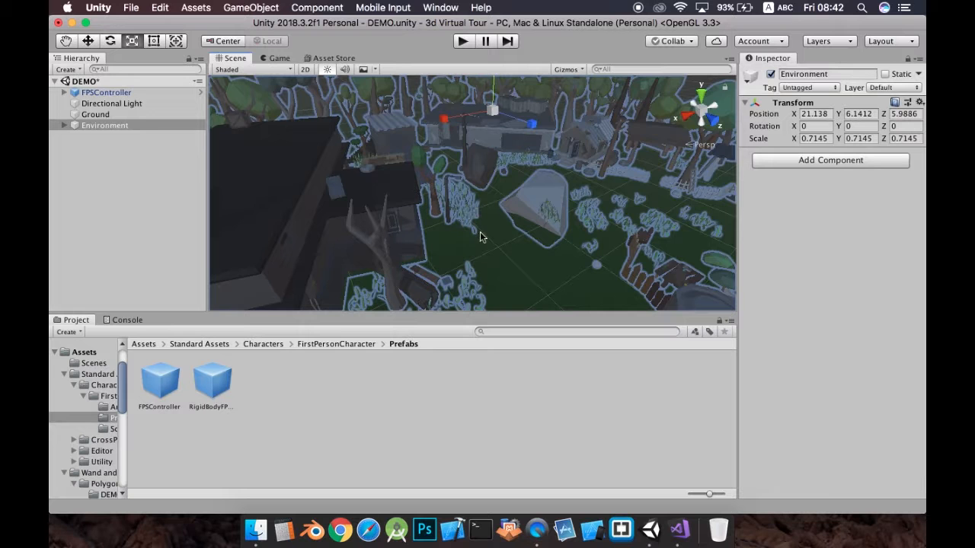
- Move the FPSController to X 26.91, Z 5.37, on the open grass near the bench by the dark house
{"action": "left_click", "coordinate": [106, 92]}
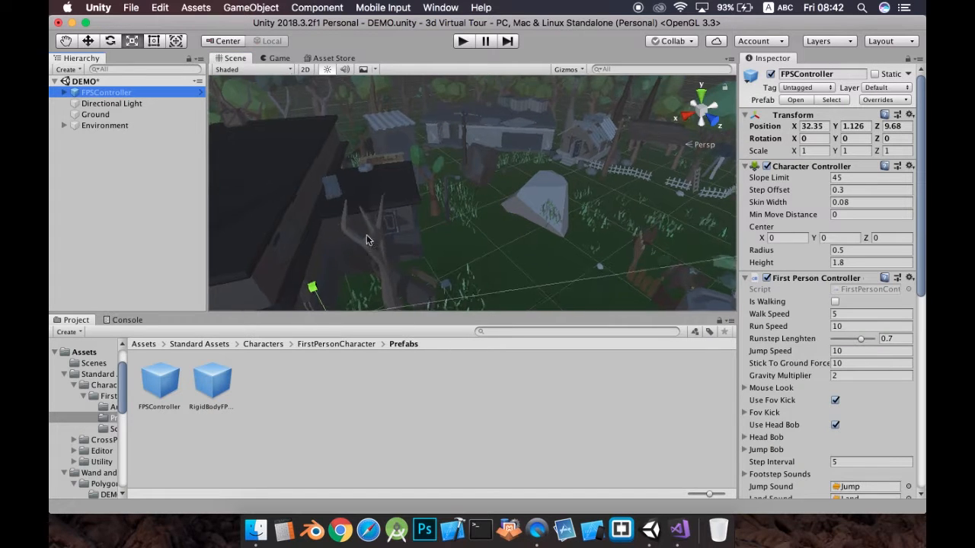
{"action": "key", "text": "f"}
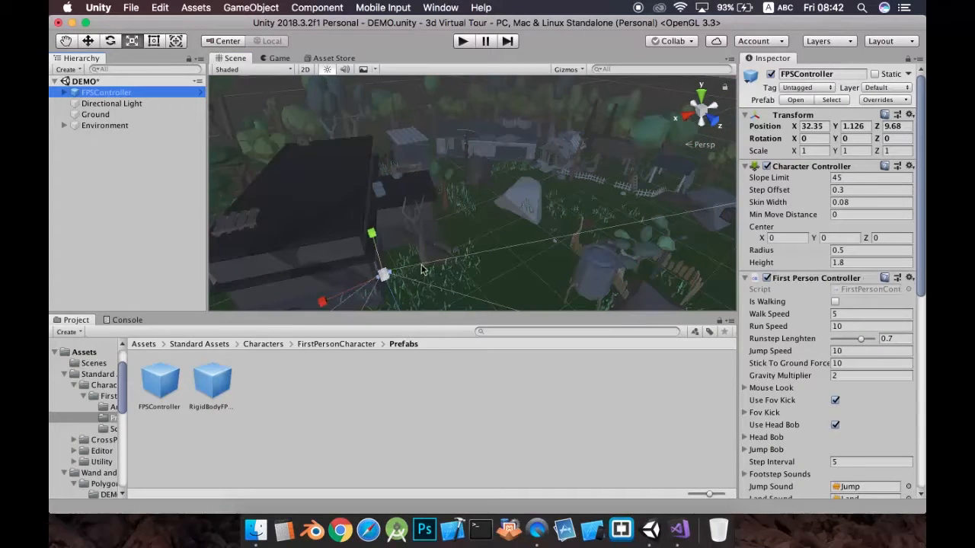
{"action": "key", "text": "f"}
{"action": "scroll", "coordinate": [423, 252], "scroll_direction": "up", "scroll_amount": 3}
{"action": "scroll", "coordinate": [423, 252], "scroll_direction": "down", "scroll_amount": 8}
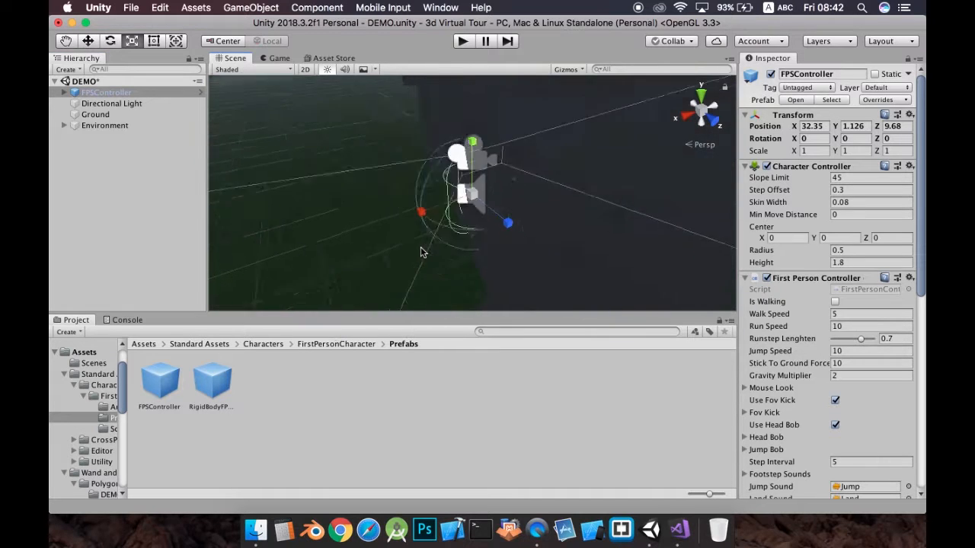
{"action": "scroll", "coordinate": [423, 252], "scroll_direction": "down", "scroll_amount": 3}
{"action": "right_click_drag", "start_coordinate": [539, 233], "coordinate": [424, 229]}
{"action": "middle_click_drag", "start_coordinate": [572, 213], "coordinate": [349, 269]}
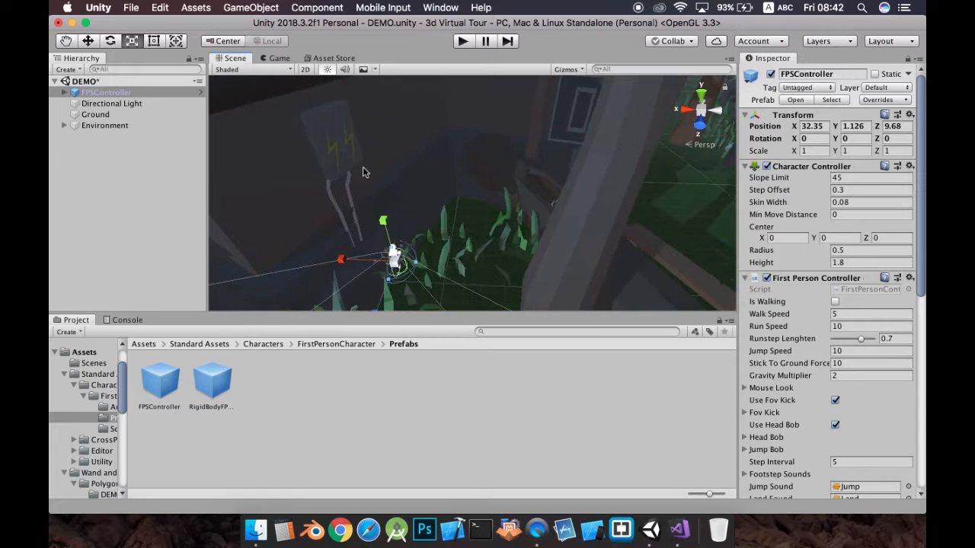
{"action": "left_click", "coordinate": [89, 41]}
{"action": "left_click_drag", "start_coordinate": [384, 260], "coordinate": [612, 146]}
{"action": "left_click_drag", "start_coordinate": [636, 220], "coordinate": [483, 229], "text": "alt"}
{"action": "left_click_drag", "start_coordinate": [538, 196], "coordinate": [338, 252]}
- Examine the FPSController's size and placement relative to the bench, the house and the surrounding grass from several angles and distances
{"action": "middle_click_drag", "start_coordinate": [358, 234], "coordinate": [402, 227]}
{"action": "right_click_drag", "start_coordinate": [402, 227], "coordinate": [417, 173]}
{"action": "mouse_move", "coordinate": [417, 173]}
{"action": "middle_mouse_down"}
{"action": "mouse_move", "coordinate": [475, 145]}
{"action": "mouse_move", "coordinate": [465, 210]}
{"action": "mouse_move", "coordinate": [433, 210]}
{"action": "middle_mouse_up"}
{"action": "right_click_drag", "start_coordinate": [440, 235], "coordinate": [394, 229]}
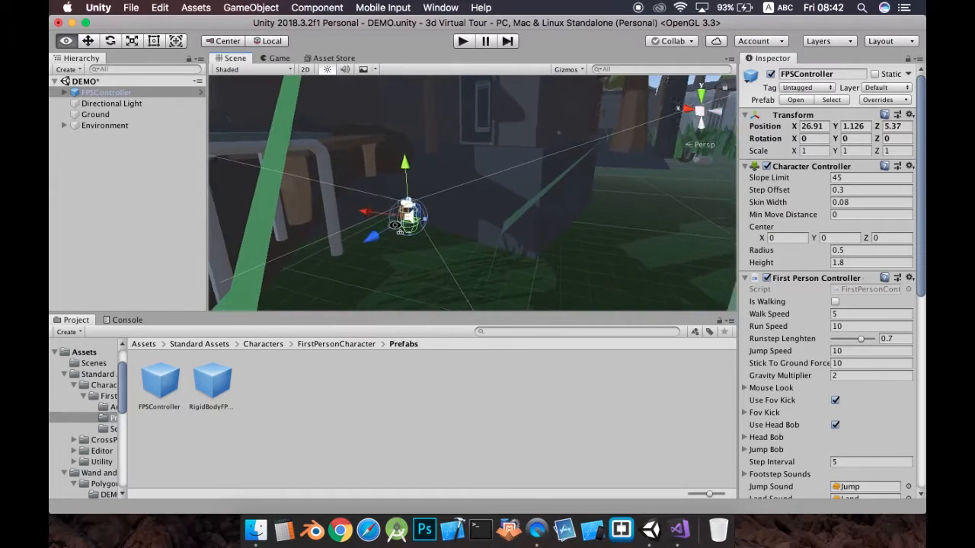
{"action": "scroll", "coordinate": [394, 228], "scroll_direction": "up", "scroll_amount": 5}
{"action": "scroll", "coordinate": [394, 229], "scroll_direction": "down", "scroll_amount": 10}
{"action": "scroll", "coordinate": [394, 229], "scroll_direction": "up", "scroll_amount": 8}
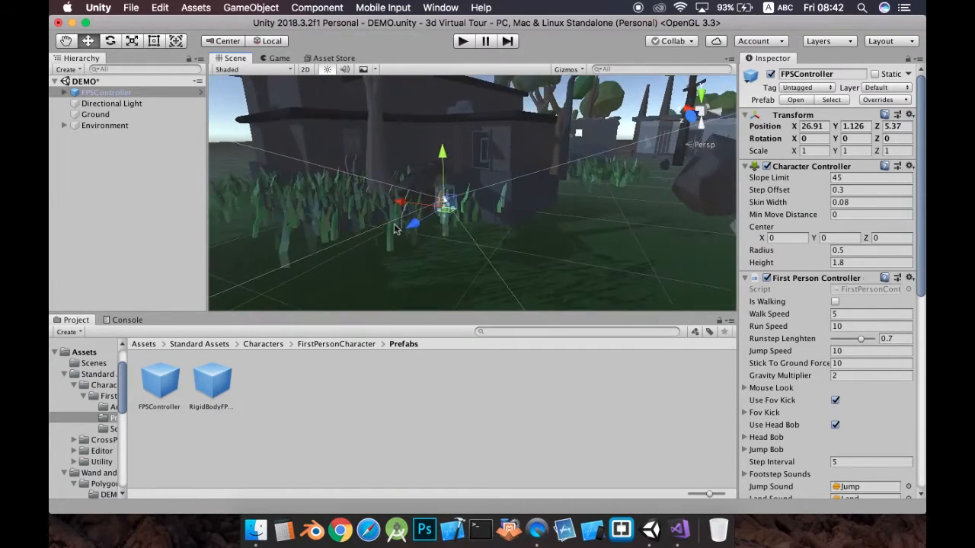
{"action": "right_click_drag", "start_coordinate": [396, 233], "coordinate": [341, 257]}
{"action": "middle_click_drag", "start_coordinate": [528, 182], "coordinate": [442, 235]}
{"action": "right_click_drag", "start_coordinate": [491, 194], "coordinate": [440, 221]}
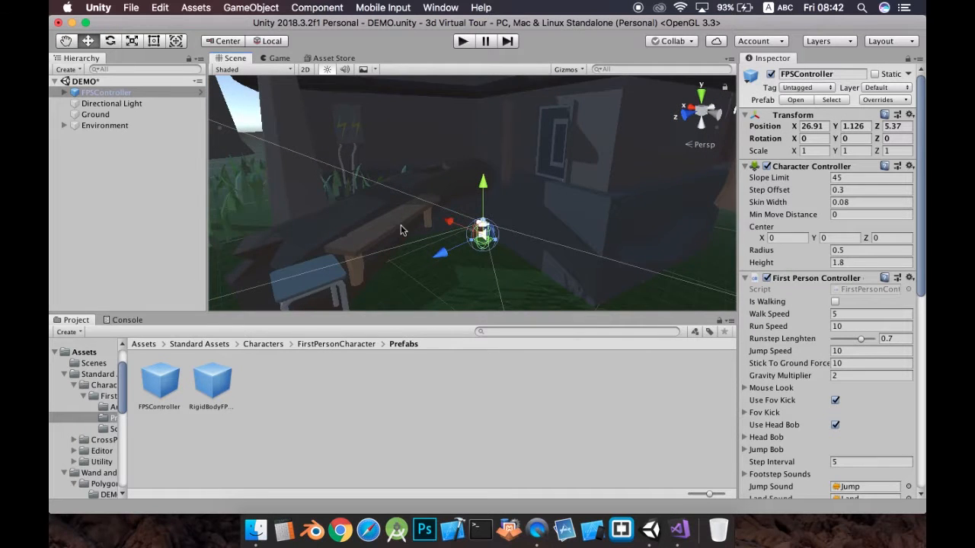
{"action": "scroll", "coordinate": [401, 226], "scroll_direction": "up", "scroll_amount": 4}
{"action": "scroll", "coordinate": [405, 226], "scroll_direction": "down", "scroll_amount": 2}
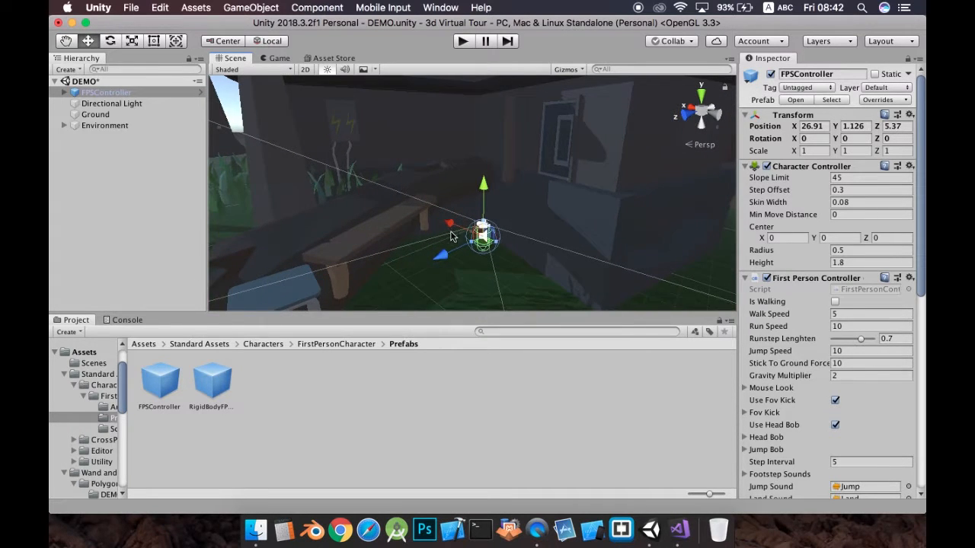
{"action": "scroll", "coordinate": [452, 236], "scroll_direction": "down", "scroll_amount": 6}
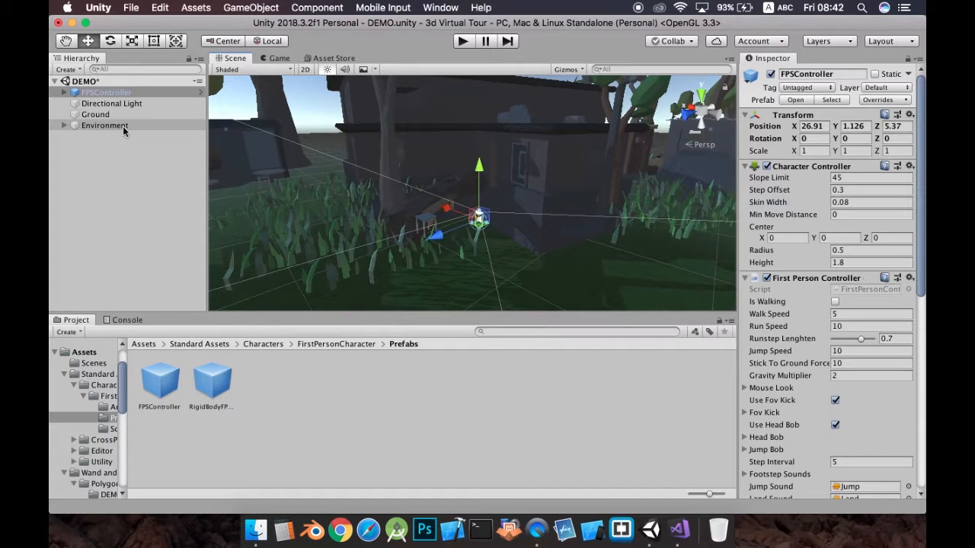
- Scale the Environment object down uniformly to about 0.12325 on all axes
{"action": "left_click", "coordinate": [107, 126]}
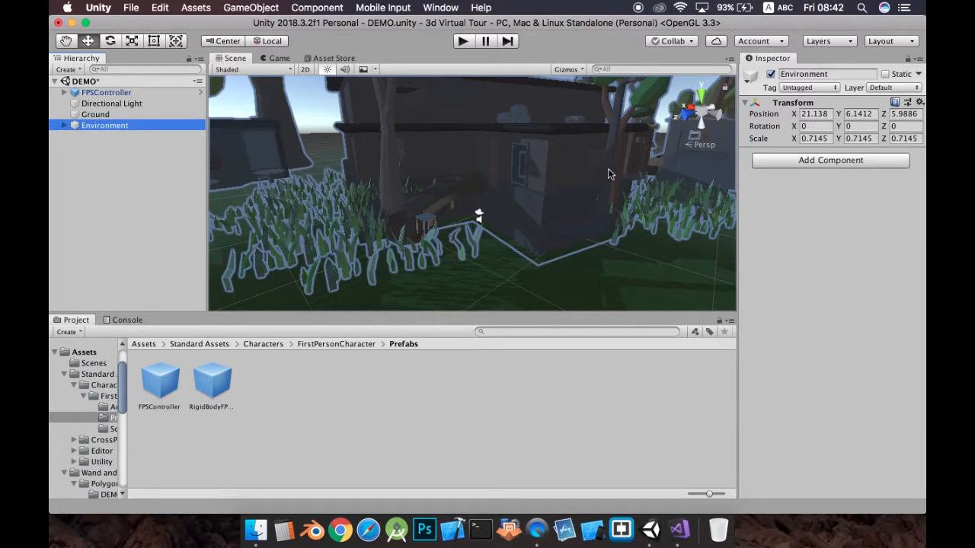
{"action": "scroll", "coordinate": [608, 169], "scroll_direction": "up", "scroll_amount": 2}
{"action": "scroll", "coordinate": [608, 168], "scroll_direction": "down", "scroll_amount": 7}
{"action": "middle_click_drag", "start_coordinate": [608, 168], "coordinate": [516, 212]}
{"action": "left_click", "coordinate": [132, 42]}
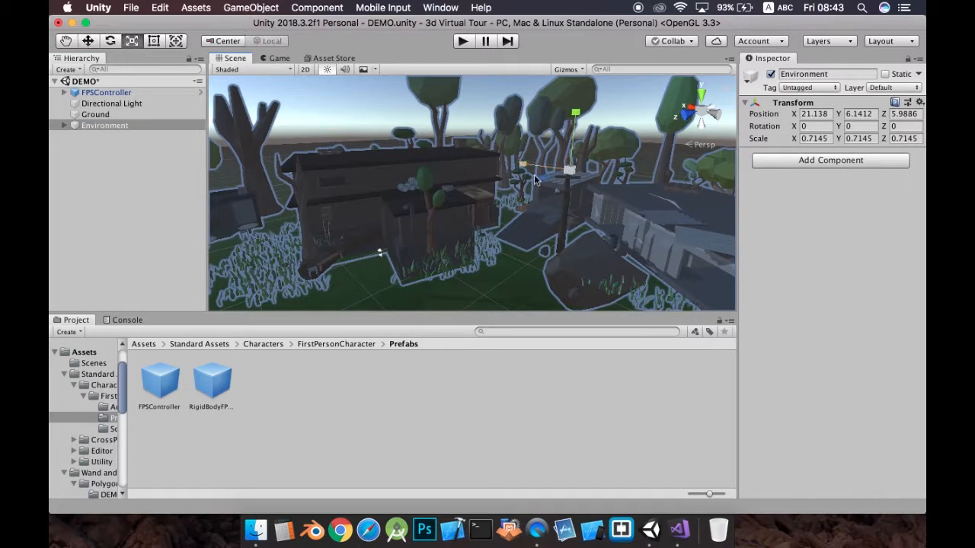
{"action": "left_click_drag", "start_coordinate": [571, 179], "coordinate": [528, 213]}
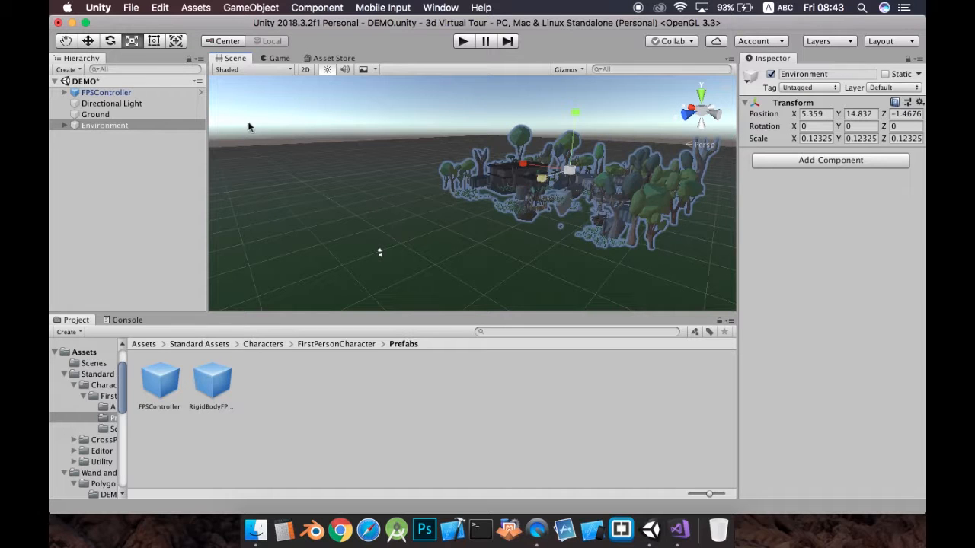
- Set the Environment object's position to 0 on the X, Y and Z axes
{"action": "left_click", "coordinate": [88, 41]}
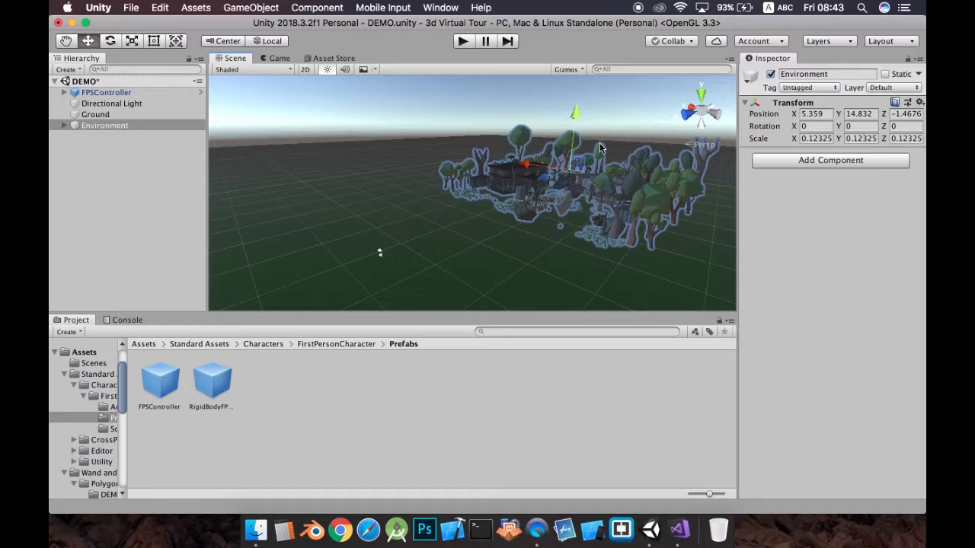
{"action": "left_click", "coordinate": [822, 114]}
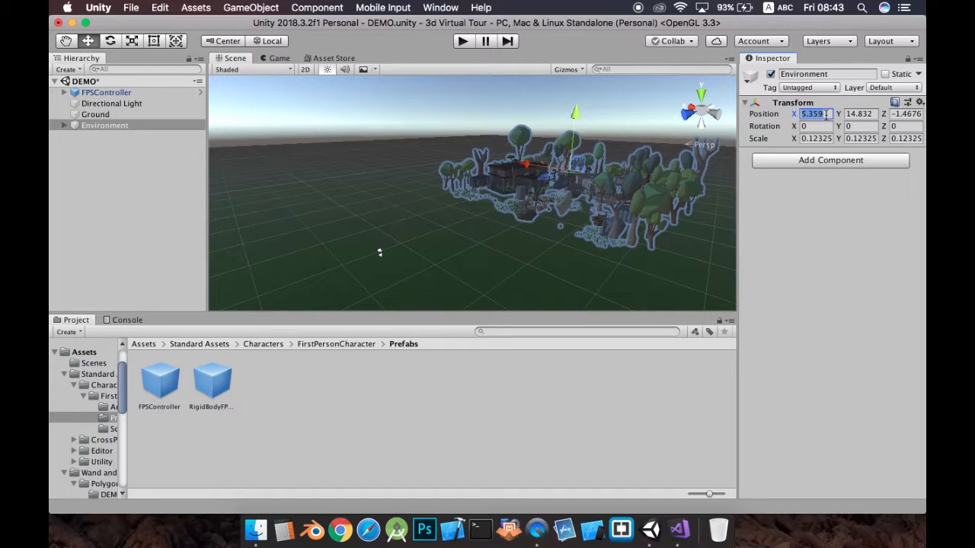
{"action": "type", "text": "0"}
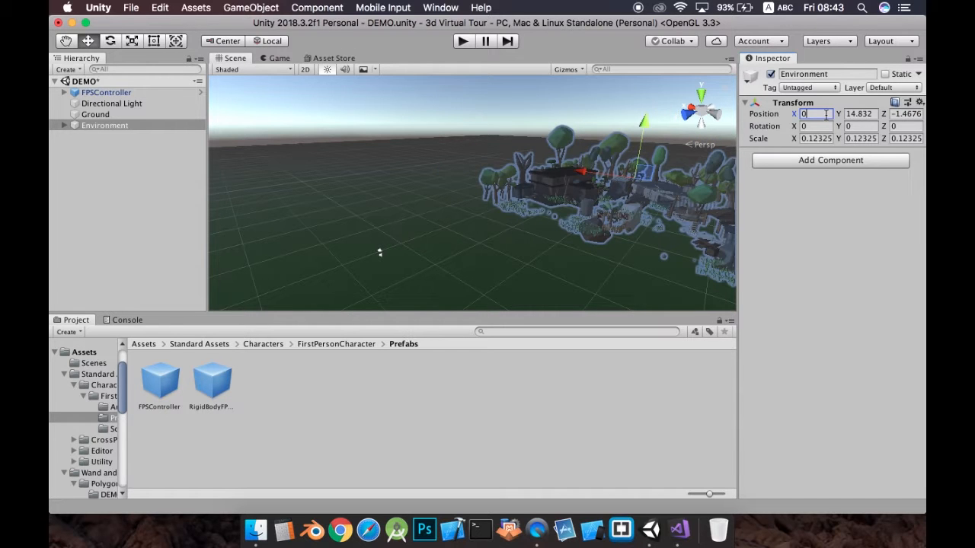
{"action": "key", "text": "Tab"}
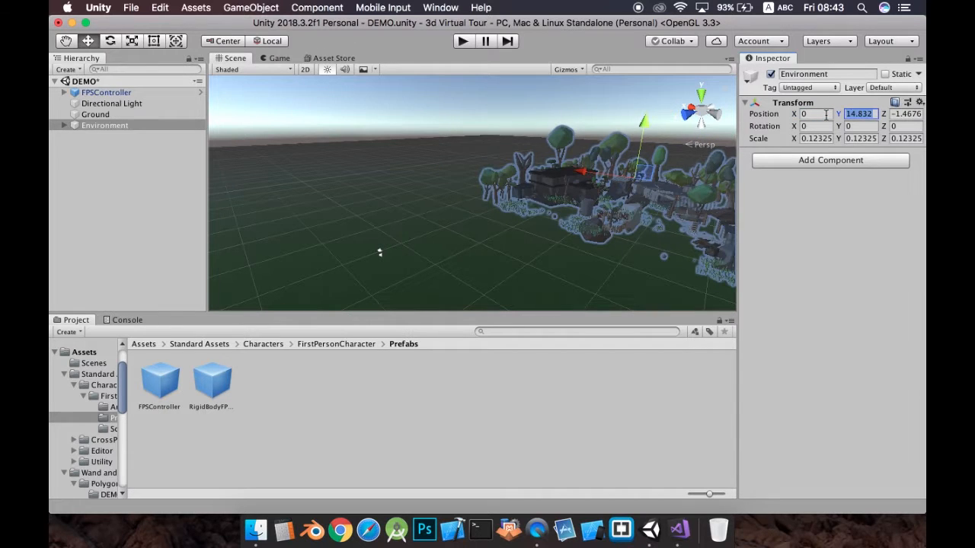
{"action": "type", "text": "0"}
{"action": "key", "text": "Tab"}
{"action": "type", "text": "0"}
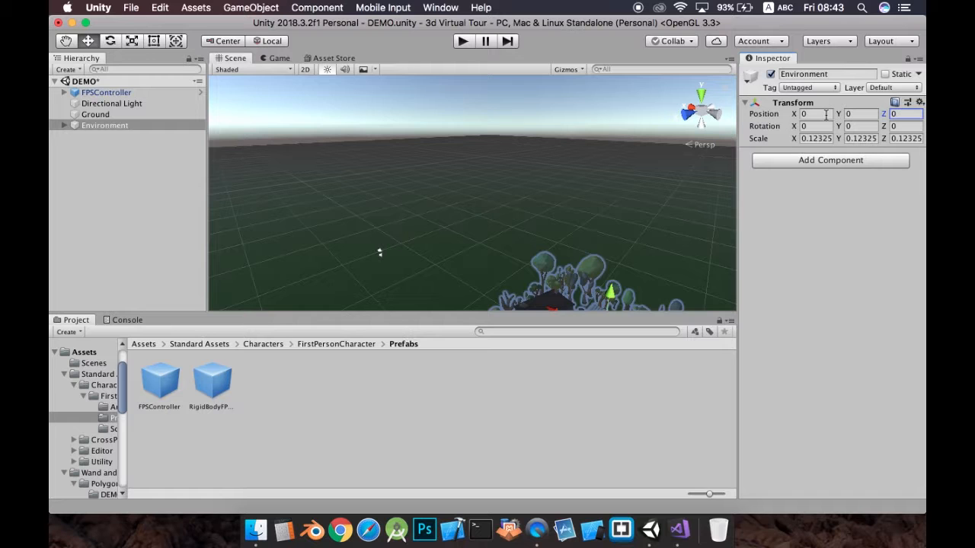
- Raise the Environment object along the Y axis to about 0.65
{"action": "type", "text": "f"}
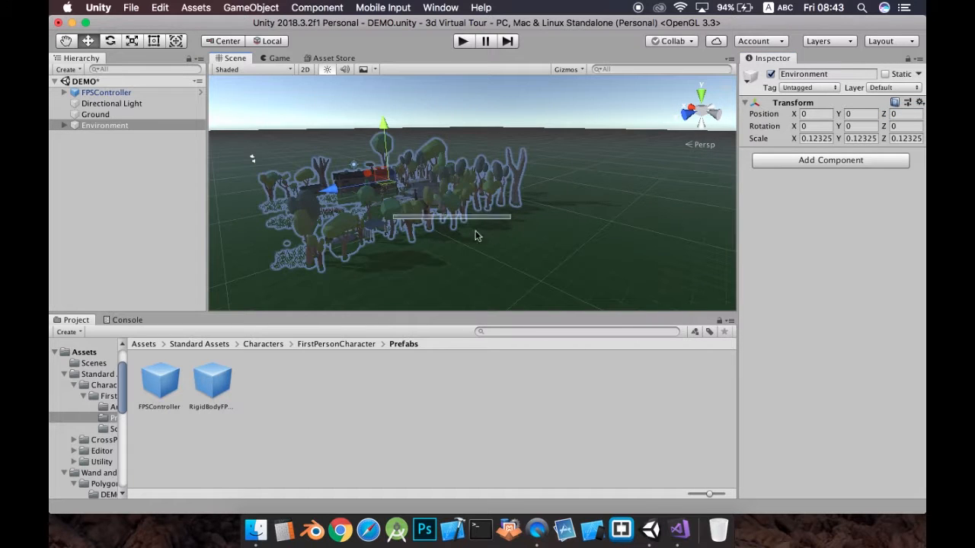
{"action": "right_click_drag", "start_coordinate": [449, 249], "coordinate": [573, 236]}
{"action": "middle_click_drag", "start_coordinate": [573, 236], "coordinate": [389, 233]}
{"action": "scroll", "coordinate": [569, 210], "scroll_direction": "down", "scroll_amount": 5}
{"action": "scroll", "coordinate": [568, 212], "scroll_direction": "down", "scroll_amount": 5}
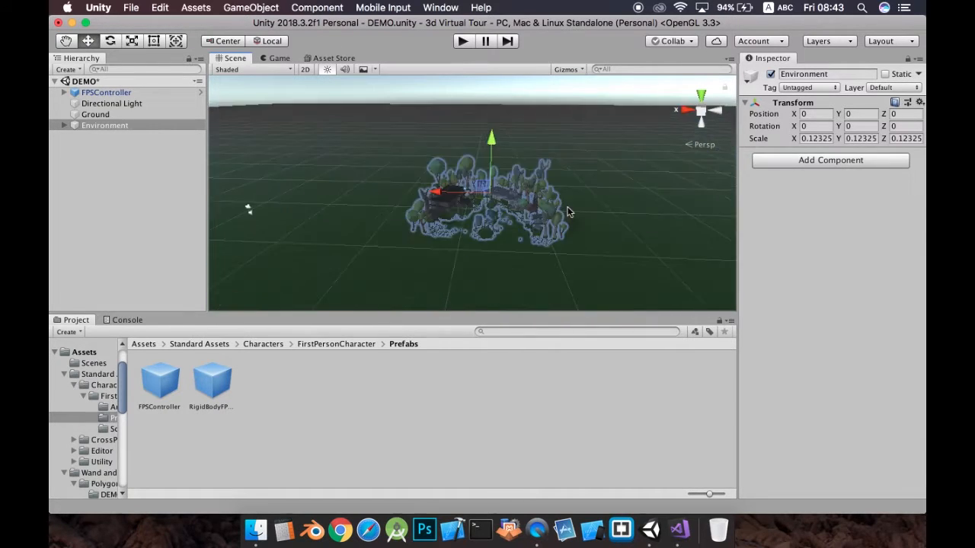
{"action": "scroll", "coordinate": [567, 212], "scroll_direction": "up", "scroll_amount": 10}
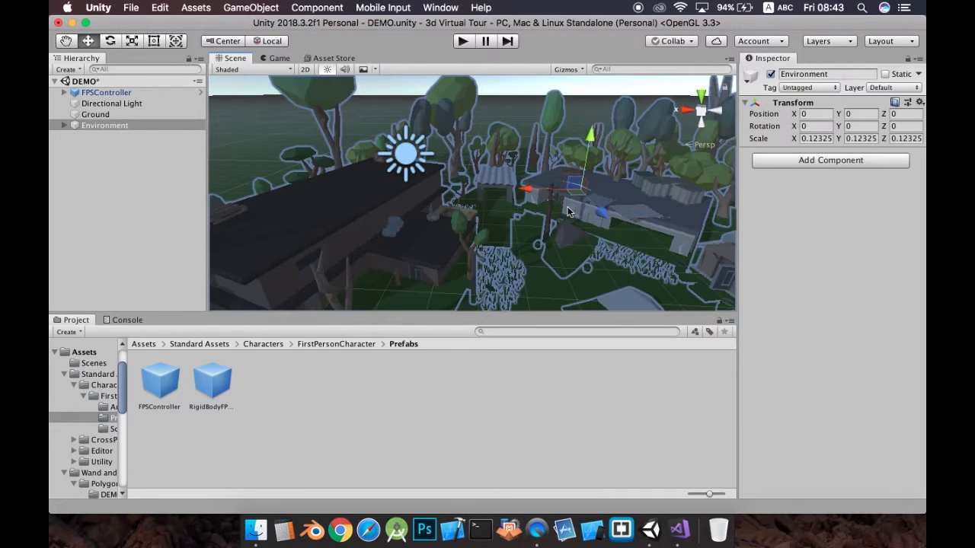
{"action": "scroll", "coordinate": [567, 211], "scroll_direction": "up", "scroll_amount": 4}
{"action": "middle_click_drag", "start_coordinate": [540, 203], "coordinate": [519, 207]}
{"action": "middle_click_drag", "start_coordinate": [412, 204], "coordinate": [437, 214]}
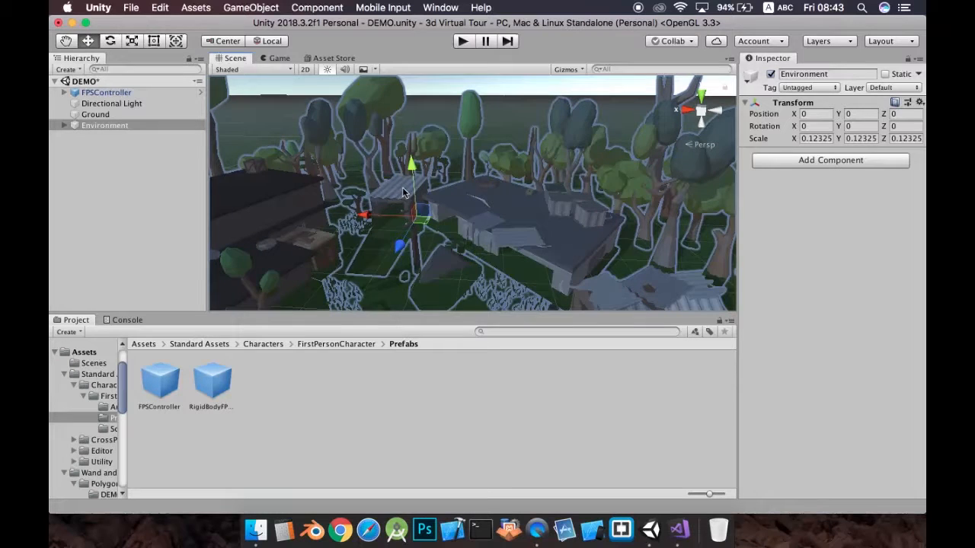
{"action": "left_click_drag", "start_coordinate": [411, 174], "coordinate": [420, 142]}
{"action": "scroll", "coordinate": [433, 161], "scroll_direction": "up", "scroll_amount": 10}
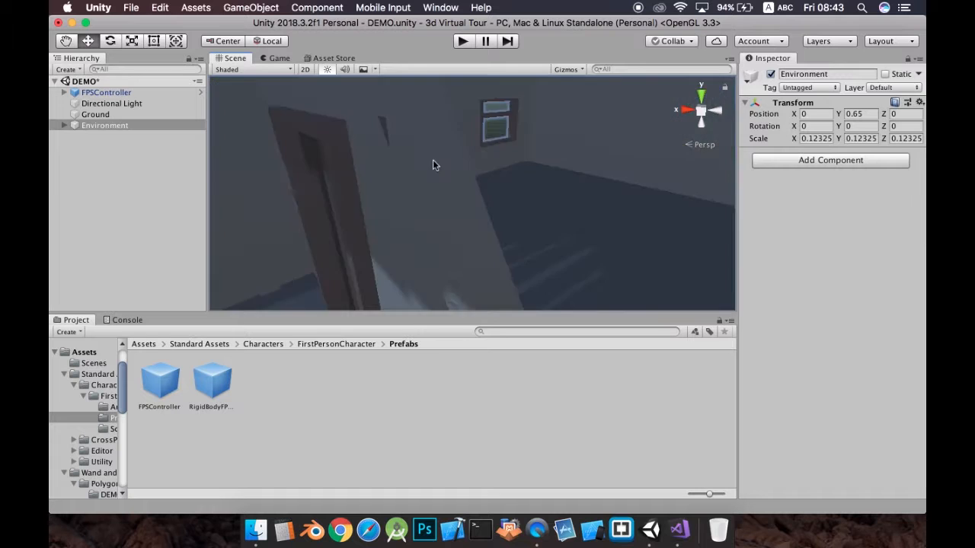
{"action": "key", "text": "f"}
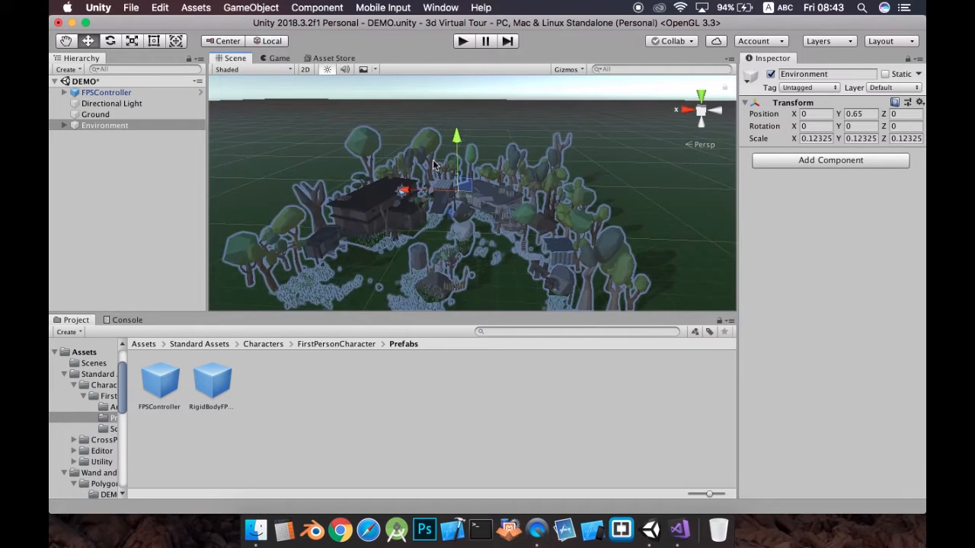
- Move the FPSController to about X -1.16, Z 1.13, into the clearing beside the dark house
{"action": "left_click", "coordinate": [107, 92]}
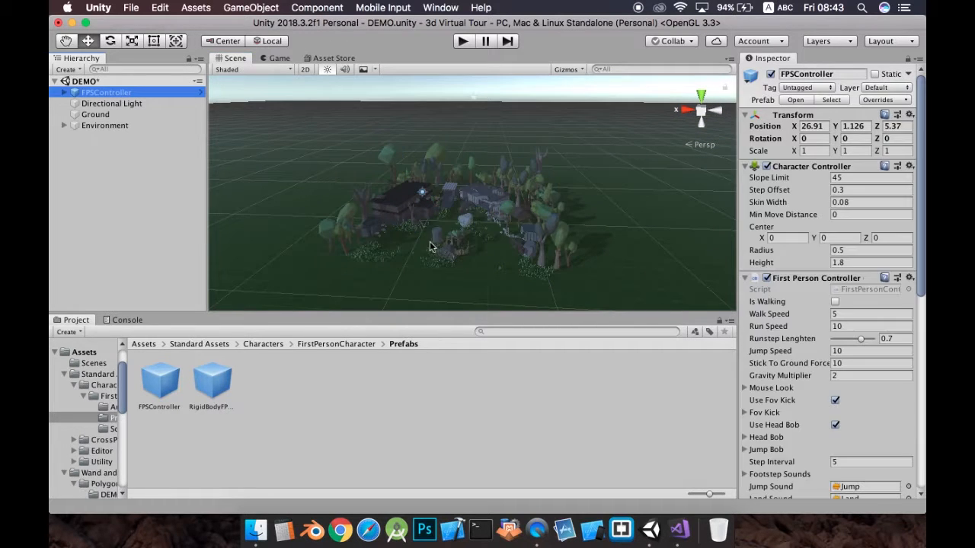
{"action": "scroll", "coordinate": [337, 244], "scroll_direction": "down", "scroll_amount": 5}
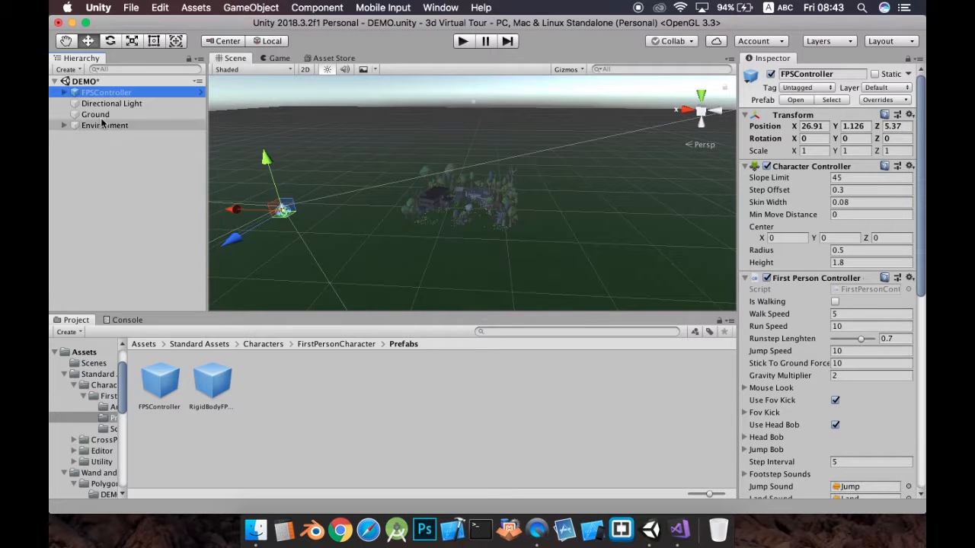
{"action": "left_click_drag", "start_coordinate": [288, 217], "coordinate": [467, 215]}
{"action": "scroll", "coordinate": [467, 215], "scroll_direction": "up", "scroll_amount": 5}
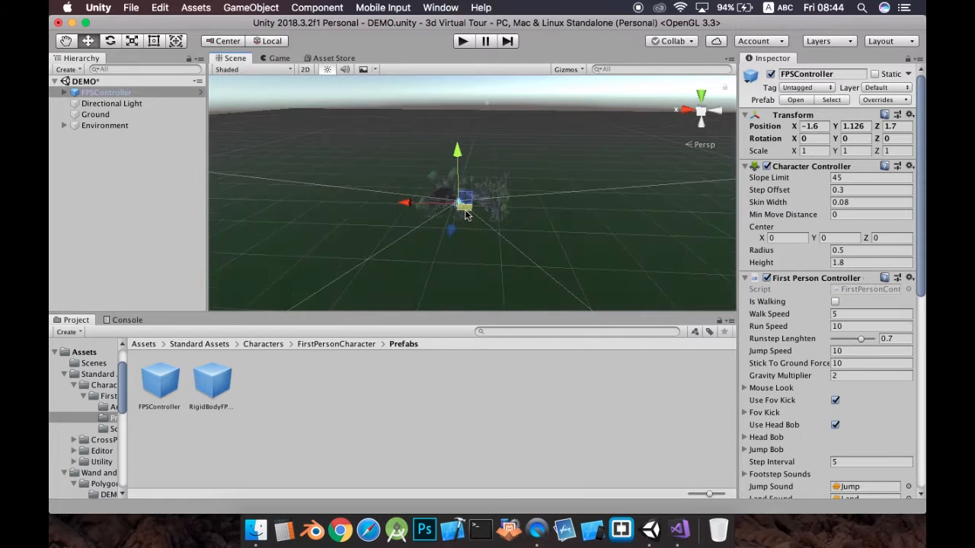
{"action": "scroll", "coordinate": [467, 215], "scroll_direction": "up", "scroll_amount": 5}
{"action": "scroll", "coordinate": [447, 227], "scroll_direction": "down", "scroll_amount": 3}
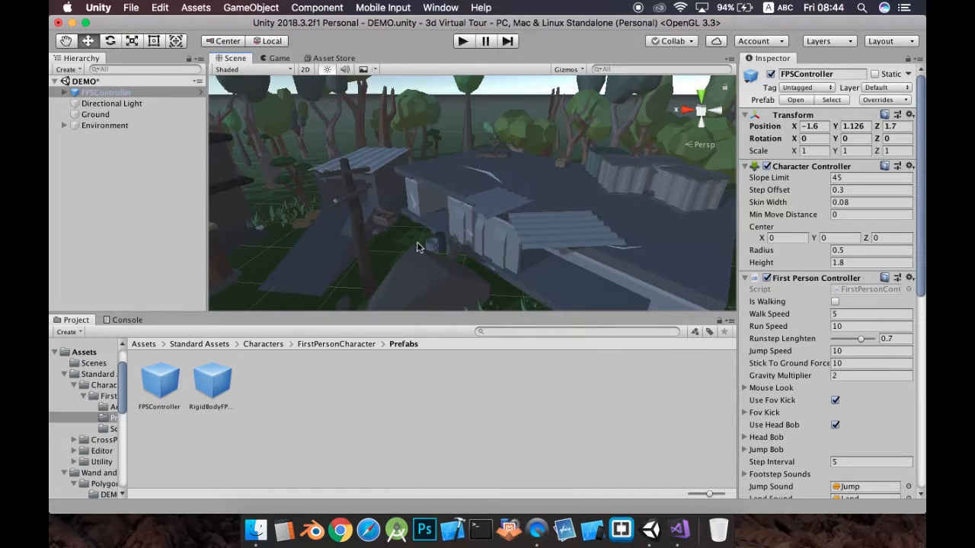
{"action": "middle_click_drag", "start_coordinate": [420, 246], "coordinate": [439, 237]}
{"action": "scroll", "coordinate": [442, 243], "scroll_direction": "down", "scroll_amount": 5}
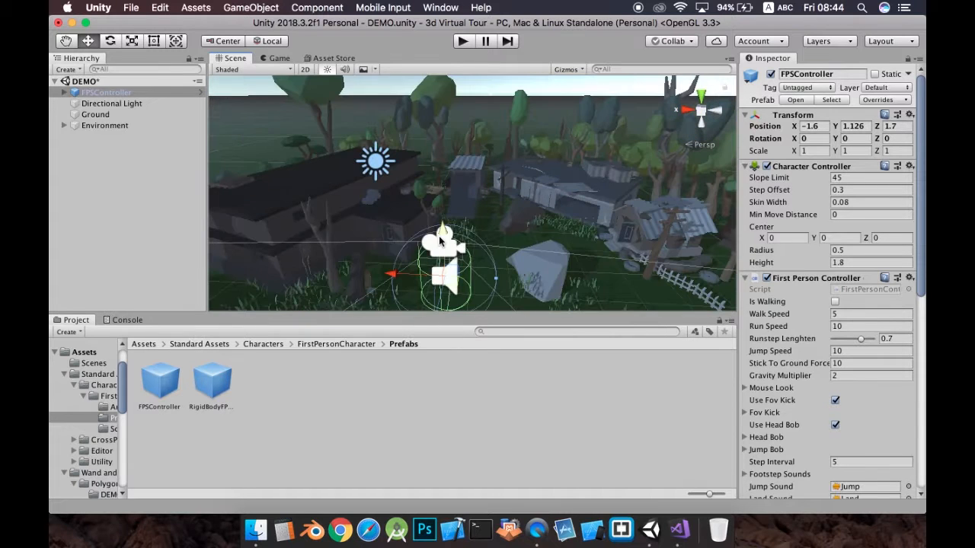
{"action": "left_click_drag", "start_coordinate": [454, 291], "coordinate": [439, 268]}
- Scale the Environment object up uniformly to about 0.21008 on all axes
{"action": "left_click", "coordinate": [104, 125]}
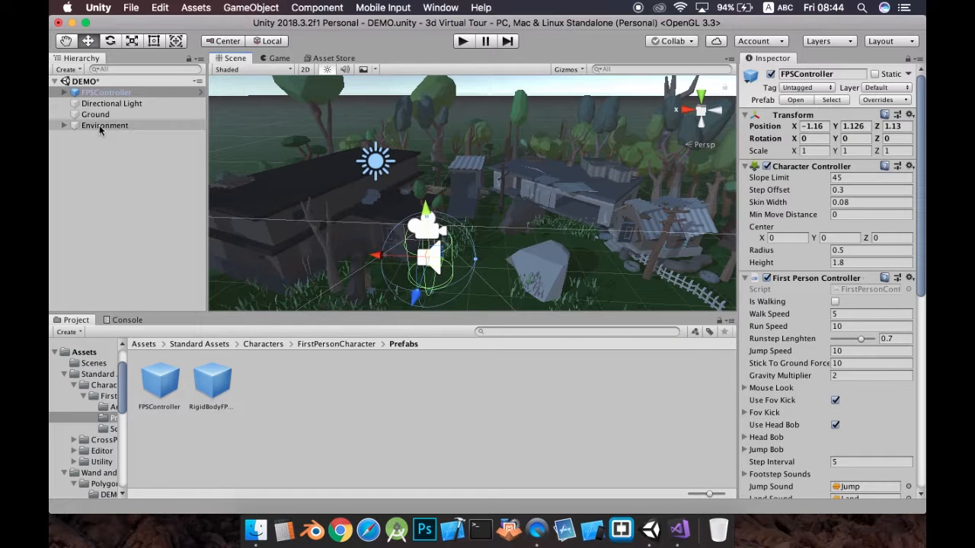
{"action": "left_click", "coordinate": [131, 40]}
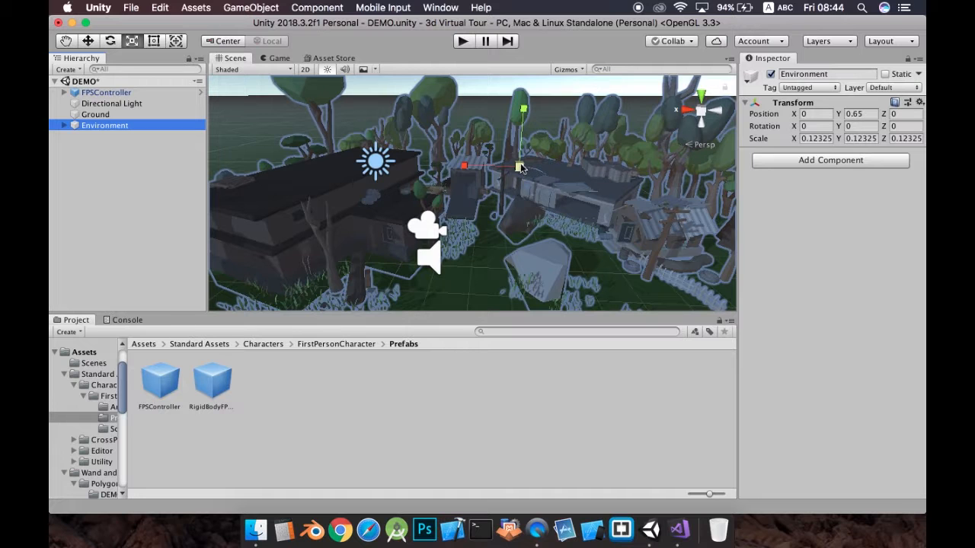
{"action": "left_click_drag", "start_coordinate": [492, 226], "coordinate": [472, 211], "text": "alt"}
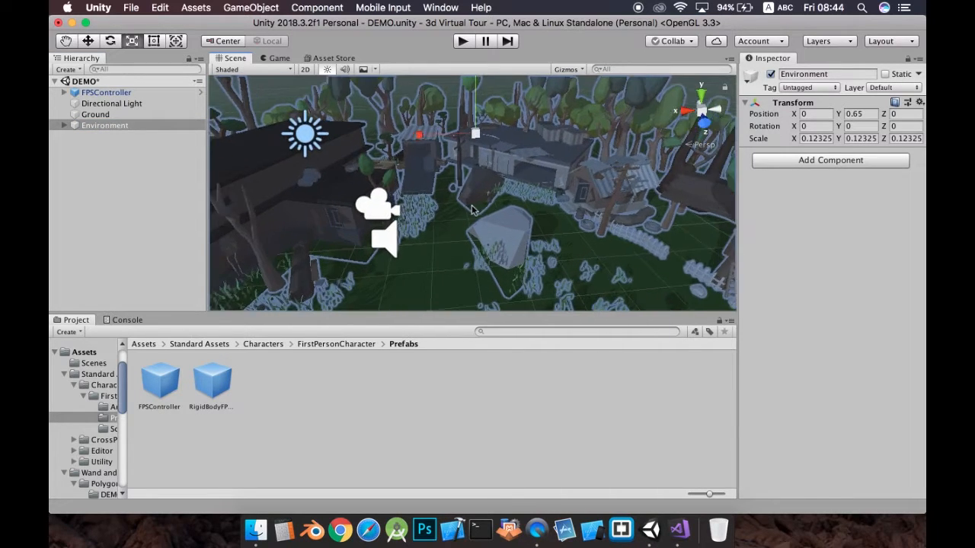
{"action": "scroll", "coordinate": [472, 210], "scroll_direction": "up", "scroll_amount": 5}
{"action": "scroll", "coordinate": [472, 210], "scroll_direction": "down", "scroll_amount": 10}
{"action": "scroll", "coordinate": [477, 177], "scroll_direction": "down", "scroll_amount": 5}
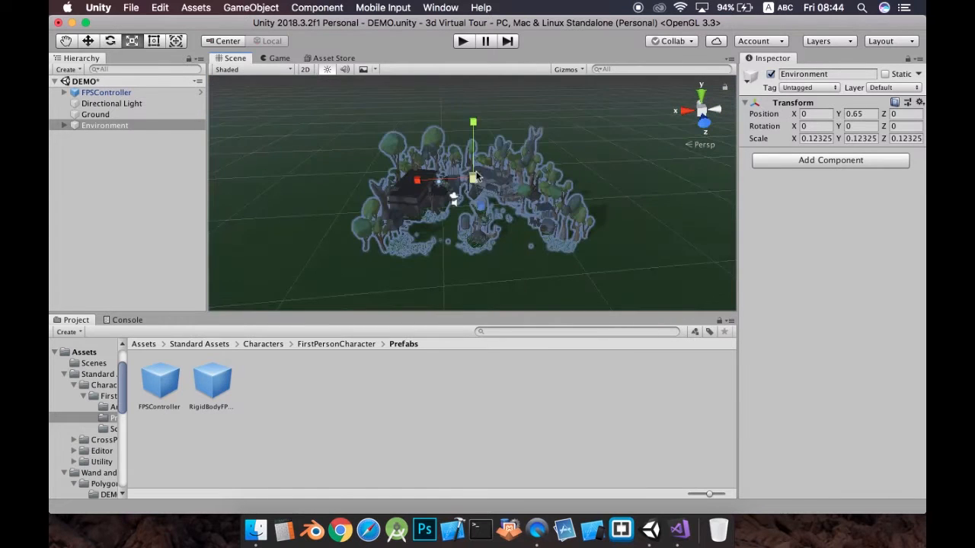
{"action": "left_click_drag", "start_coordinate": [472, 178], "coordinate": [502, 136]}
- Examine the FPSController's size and placement against the surrounding houses and trees from near and far
{"action": "left_click", "coordinate": [103, 93]}
{"action": "scroll", "coordinate": [459, 211], "scroll_direction": "down", "scroll_amount": 8}
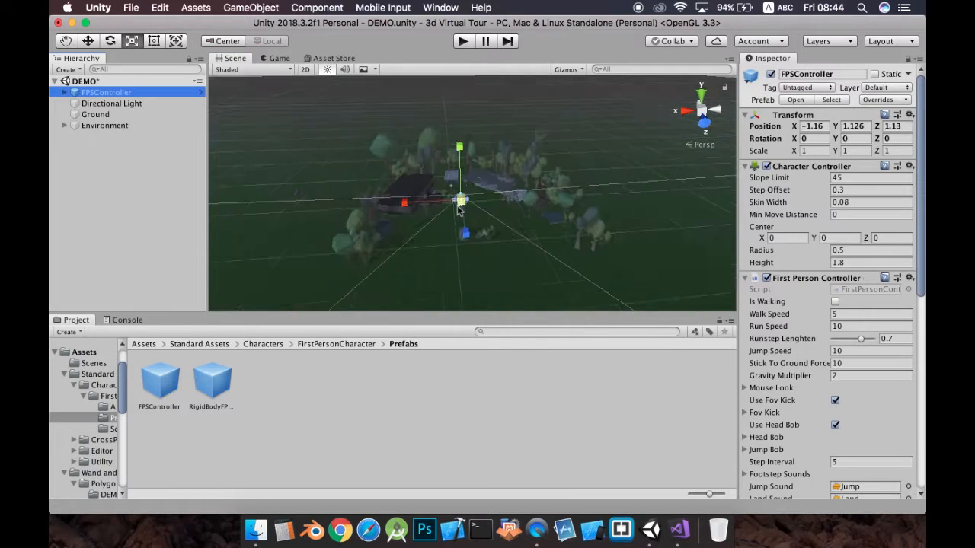
{"action": "scroll", "coordinate": [458, 211], "scroll_direction": "up", "scroll_amount": 15}
{"action": "scroll", "coordinate": [457, 207], "scroll_direction": "down", "scroll_amount": 12}
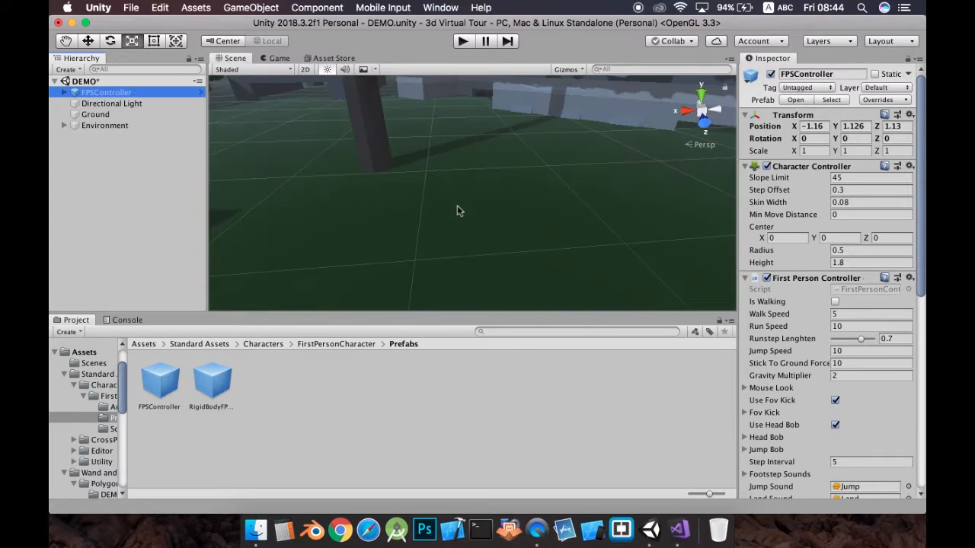
{"action": "middle_click_drag", "start_coordinate": [392, 214], "coordinate": [292, 193]}
{"action": "scroll", "coordinate": [419, 211], "scroll_direction": "down", "scroll_amount": 10}
{"action": "scroll", "coordinate": [418, 211], "scroll_direction": "down", "scroll_amount": 6}
- Raise the rescaled Environment object along the Y axis to 0.18
{"action": "left_click", "coordinate": [125, 127]}
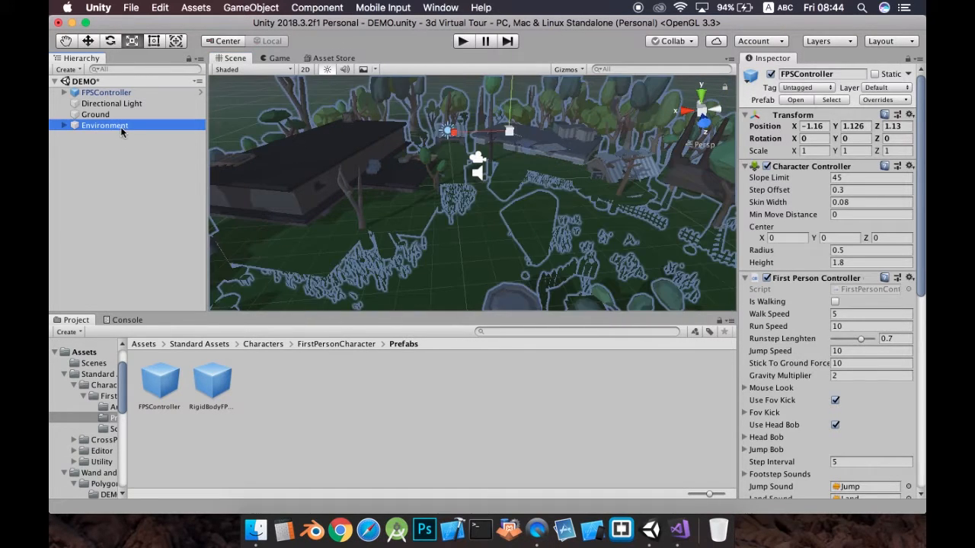
{"action": "left_click", "coordinate": [88, 41]}
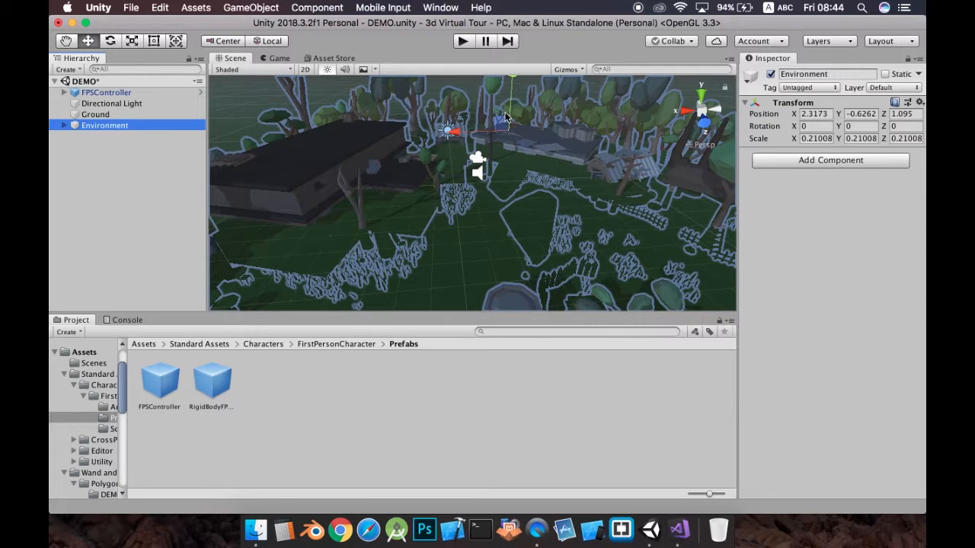
{"action": "mouse_move", "coordinate": [514, 95]}
{"action": "left_mouse_down"}
{"action": "mouse_move", "coordinate": [505, 62]}
{"action": "mouse_move", "coordinate": [513, 88]}
{"action": "left_mouse_up"}
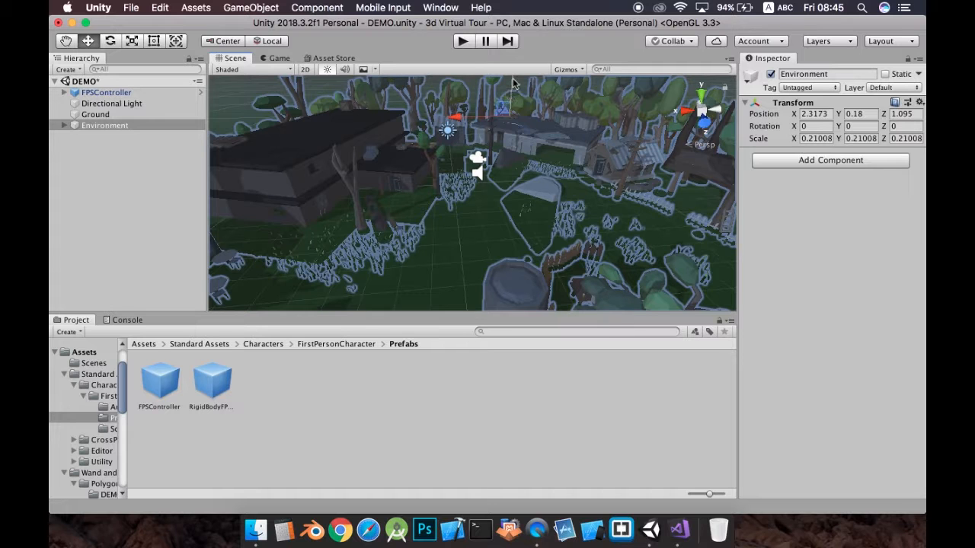
- Move the FPSController to about X -0.32, Y 1.16, Z 3.27, on the open ground between the house and the rock
{"action": "left_click", "coordinate": [110, 92]}
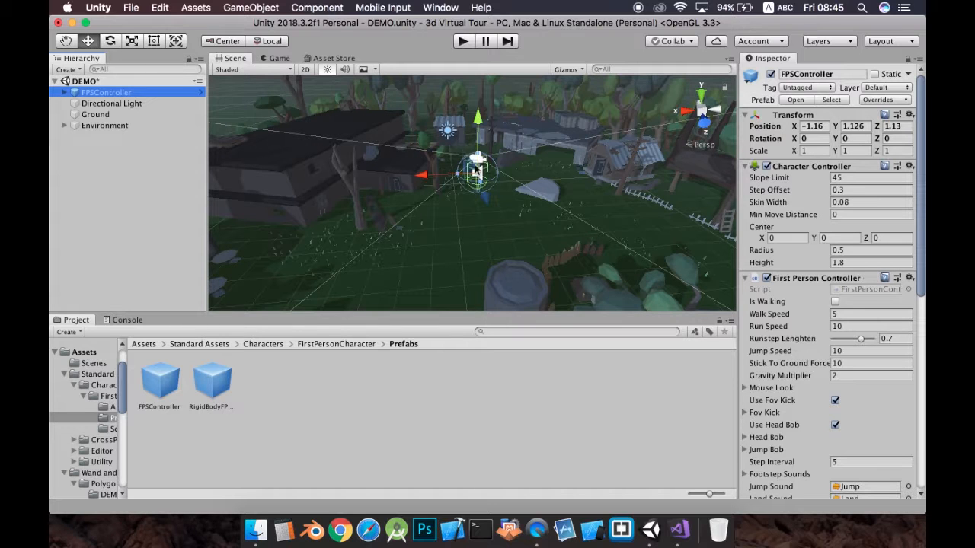
{"action": "mouse_move", "coordinate": [474, 181]}
{"action": "left_mouse_down"}
{"action": "mouse_move", "coordinate": [452, 203]}
{"action": "mouse_move", "coordinate": [457, 213]}
{"action": "mouse_move", "coordinate": [463, 195]}
{"action": "left_mouse_up"}
{"action": "mouse_move", "coordinate": [463, 155]}
{"action": "left_mouse_down"}
{"action": "mouse_move", "coordinate": [460, 172]}
{"action": "mouse_move", "coordinate": [463, 160]}
{"action": "left_mouse_up"}
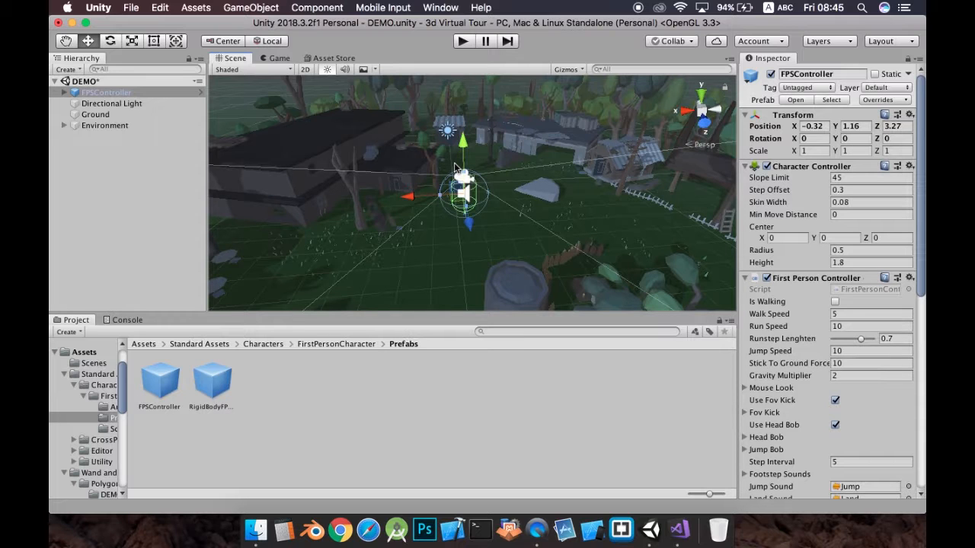
- Scale the Environment object up uniformly to about 0.36363 on all axes
{"action": "left_click", "coordinate": [109, 126]}
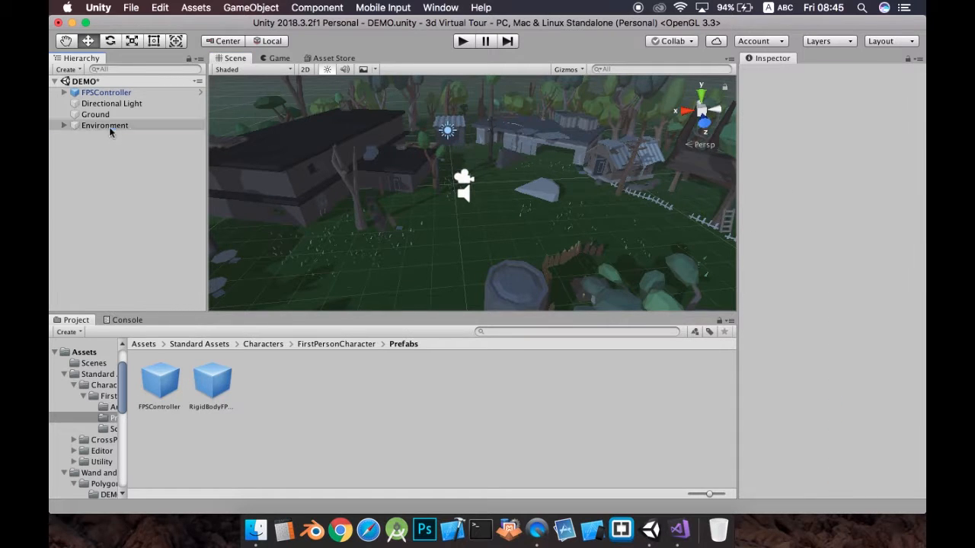
{"action": "left_click", "coordinate": [131, 41]}
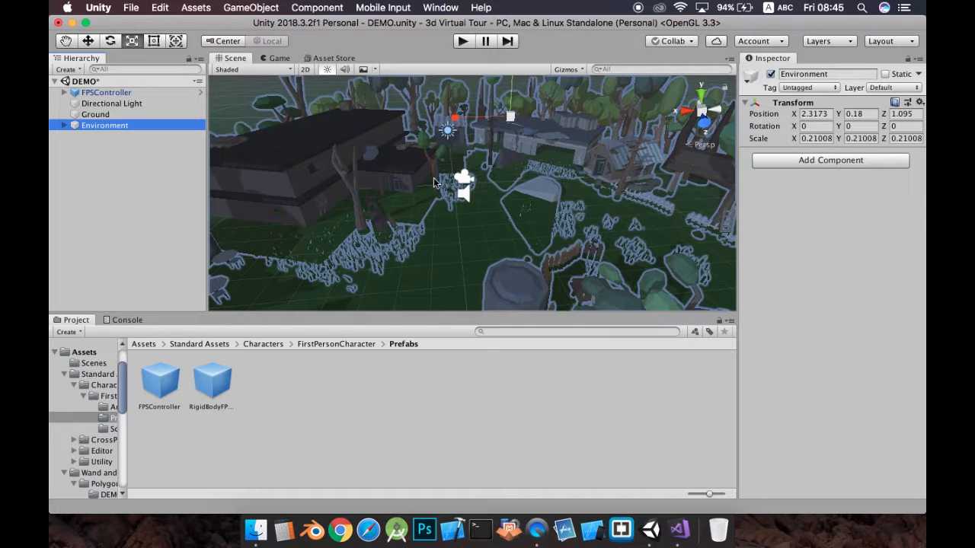
{"action": "right_click_drag", "start_coordinate": [482, 198], "coordinate": [489, 203]}
{"action": "scroll", "coordinate": [445, 195], "scroll_direction": "up", "scroll_amount": 5}
{"action": "scroll", "coordinate": [445, 199], "scroll_direction": "down", "scroll_amount": 10}
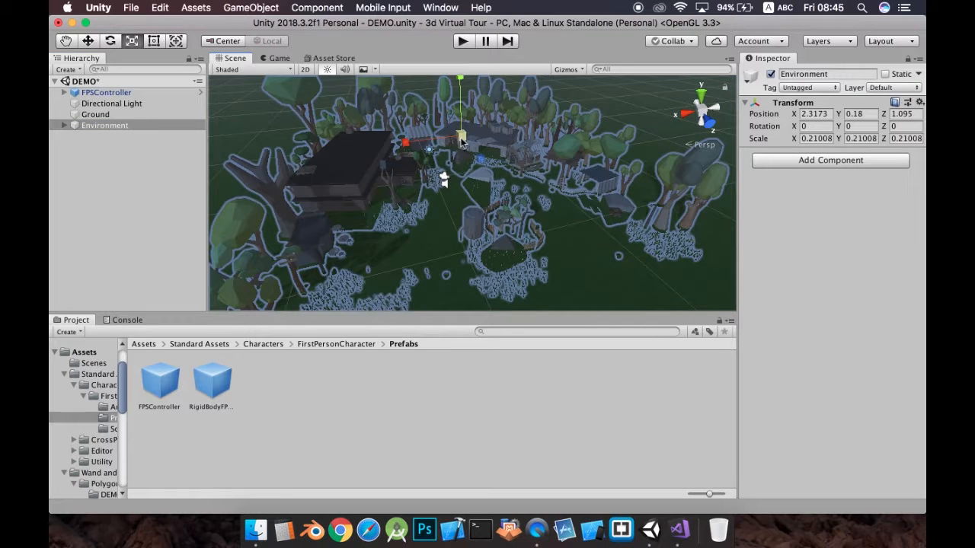
{"action": "left_click_drag", "start_coordinate": [466, 138], "coordinate": [491, 105]}
- Raise the Environment object along the Y axis to 0.99
{"action": "key", "text": "e"}
{"action": "key", "text": "w"}
{"action": "key", "text": "x"}
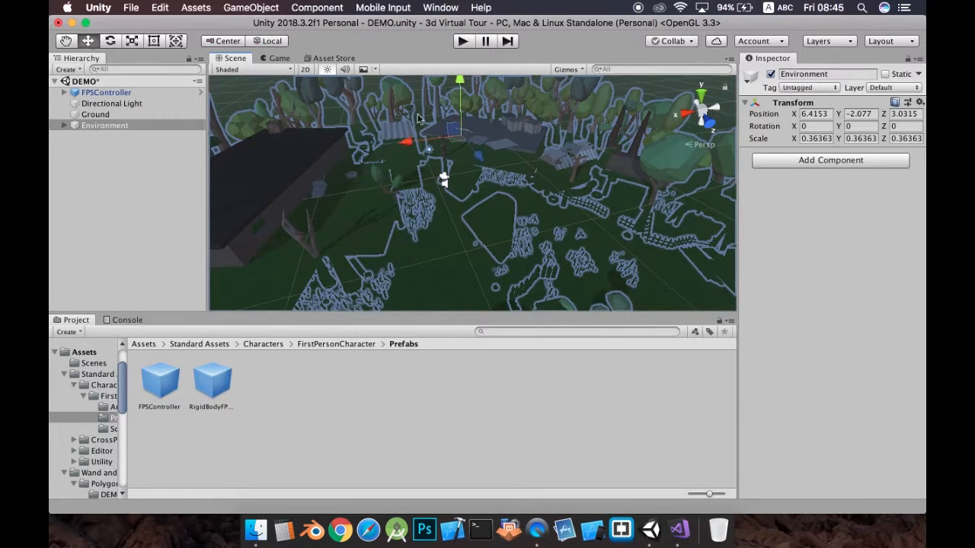
{"action": "left_click_drag", "start_coordinate": [460, 102], "coordinate": [457, 70]}
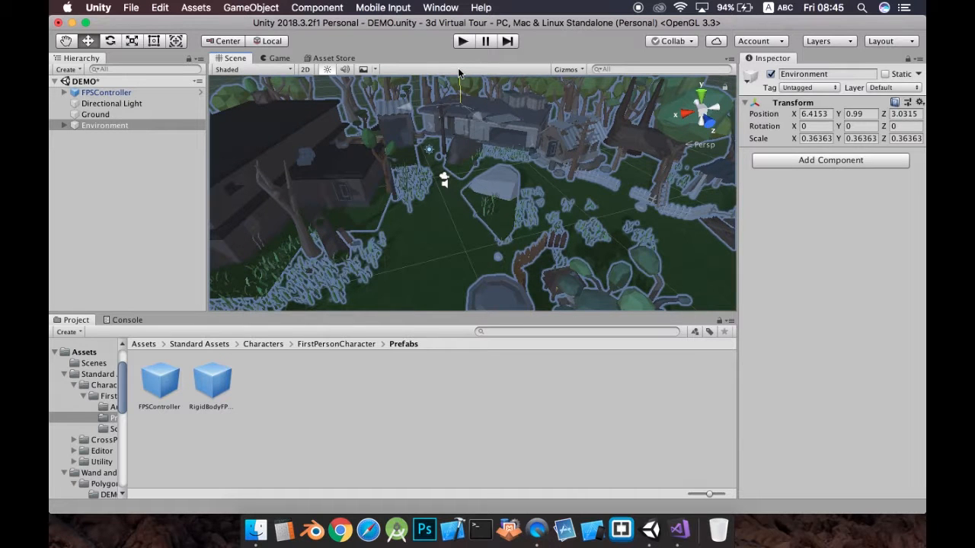
- Lower the Environment object to Y 0.63 and move the FPSController to about X 1.24, Y 1.16, Z 7.05 on the open ground
{"action": "left_click_drag", "start_coordinate": [460, 73], "coordinate": [460, 70]}
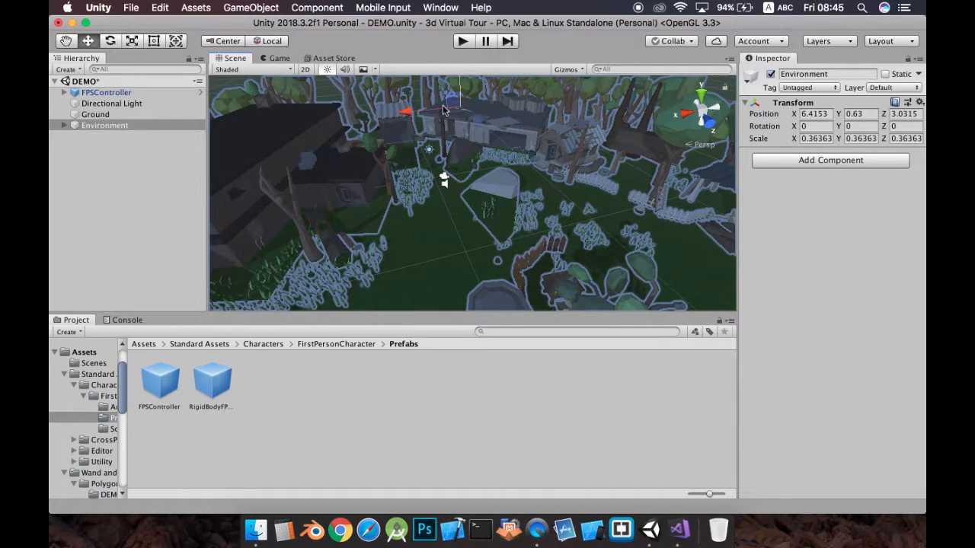
{"action": "left_click", "coordinate": [97, 103]}
{"action": "left_click", "coordinate": [99, 92]}
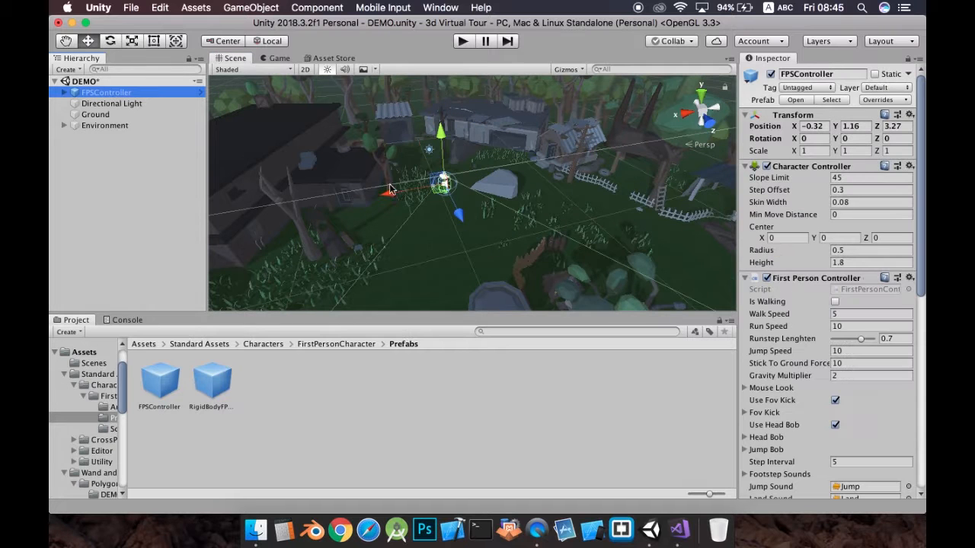
{"action": "left_click_drag", "start_coordinate": [440, 197], "coordinate": [428, 236]}
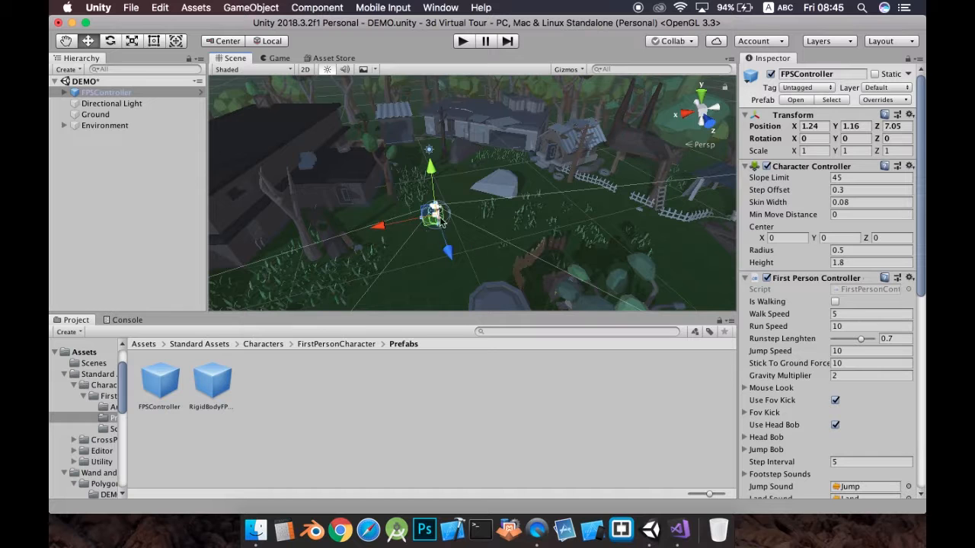
- Play-test the scene by walking to the house door, across the clearing and up the ramp into the derelict building, and stop play mode
{"action": "left_click", "coordinate": [463, 41]}
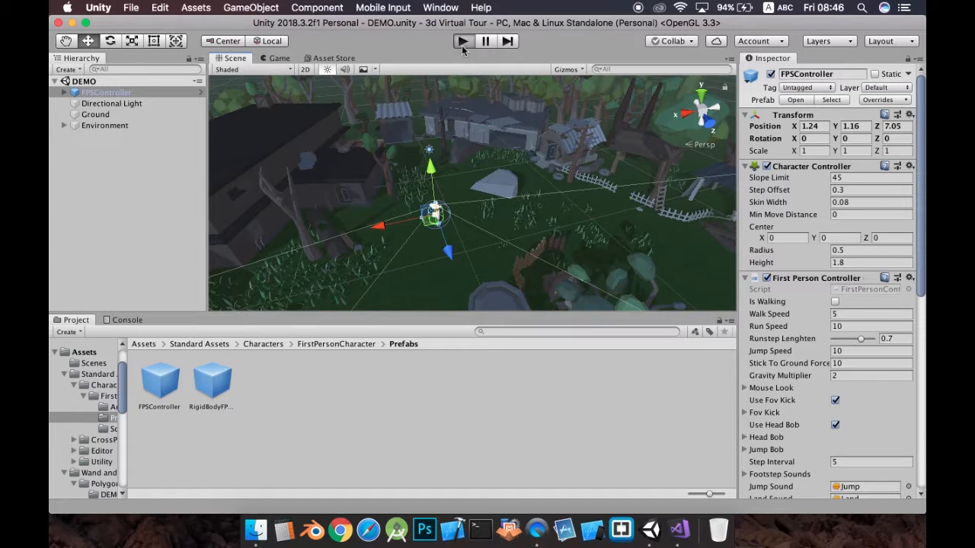
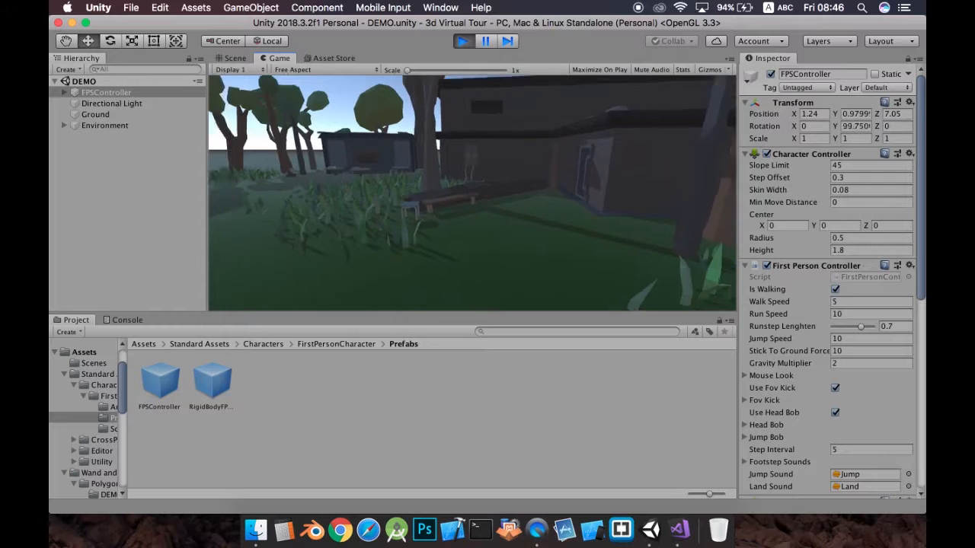
{"action": "key", "text": "w"}
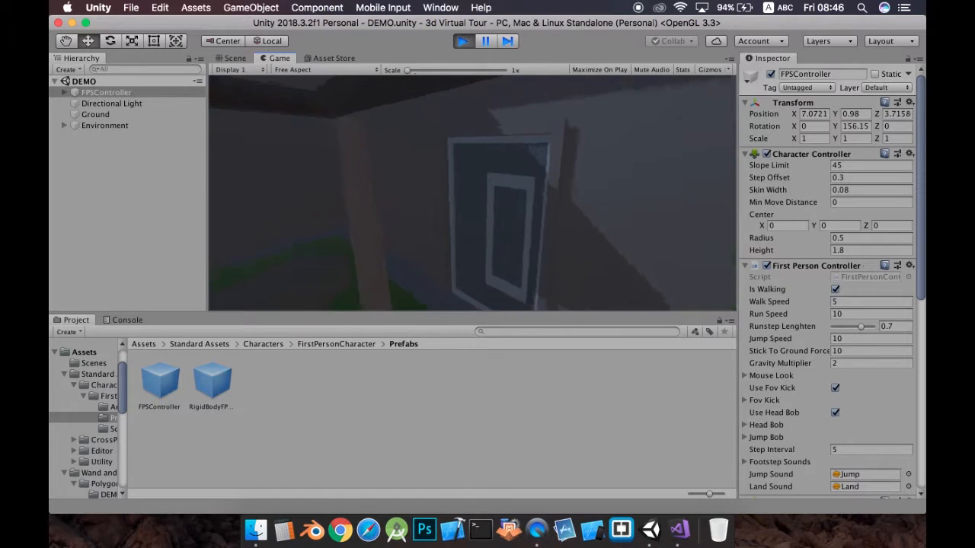
{"action": "key", "text": "s"}
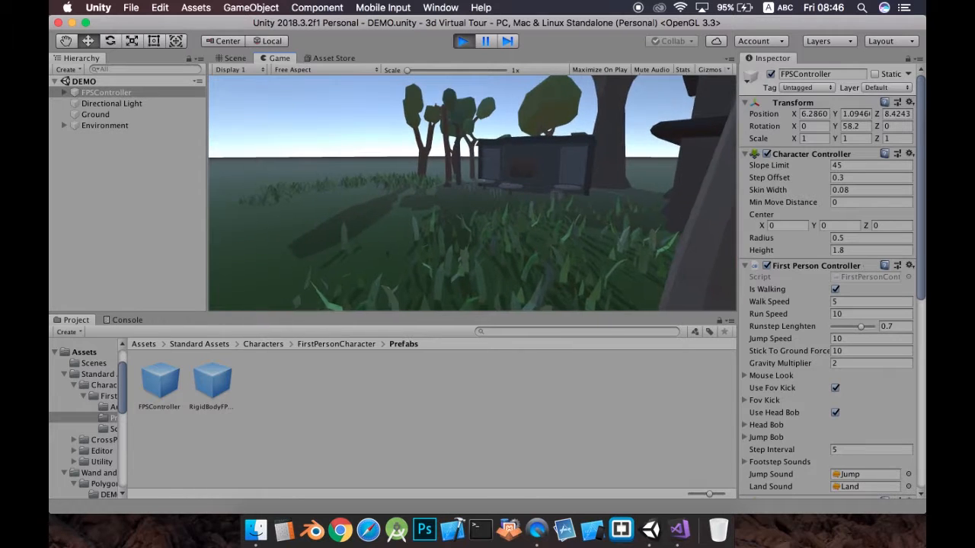
{"action": "key", "text": "w"}
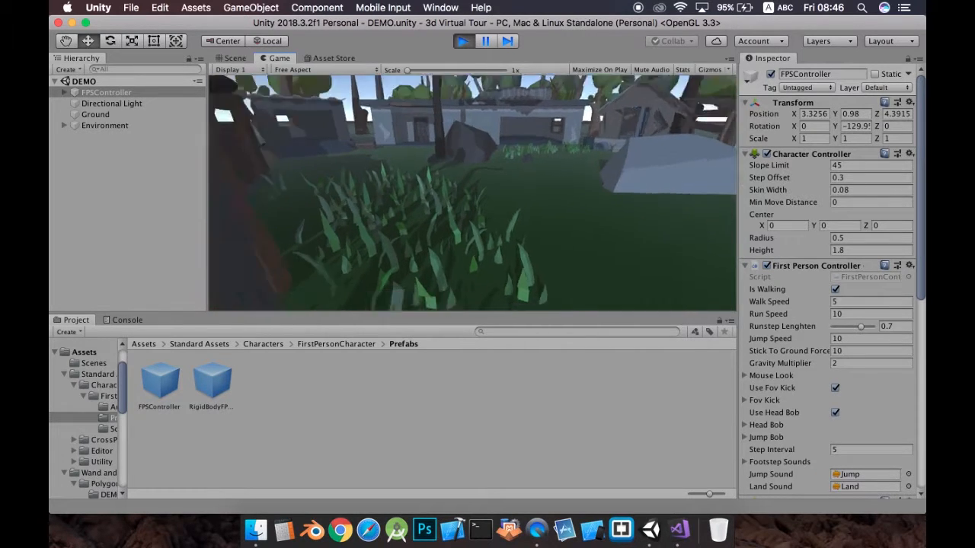
{"action": "key", "text": "s"}
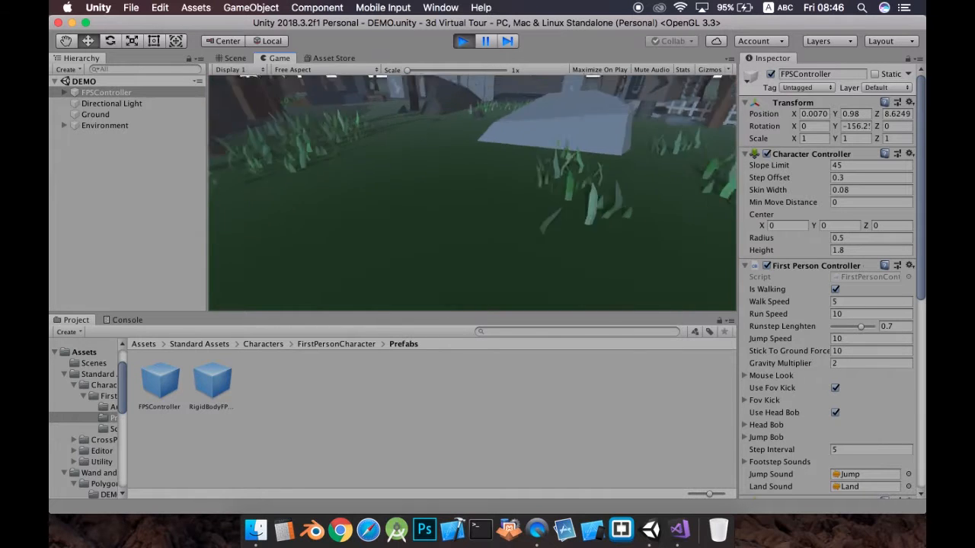
{"action": "key", "text": "w"}
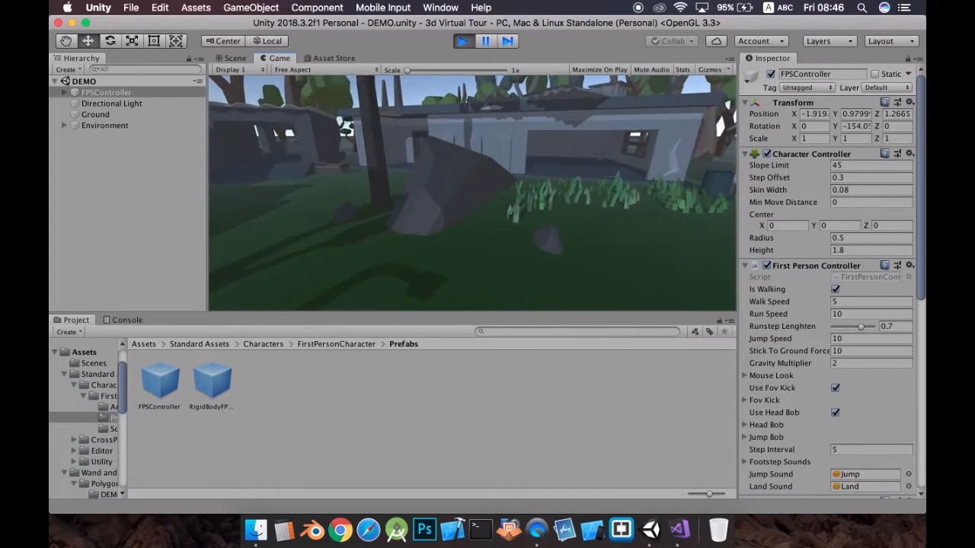
{"action": "key", "text": "w"}
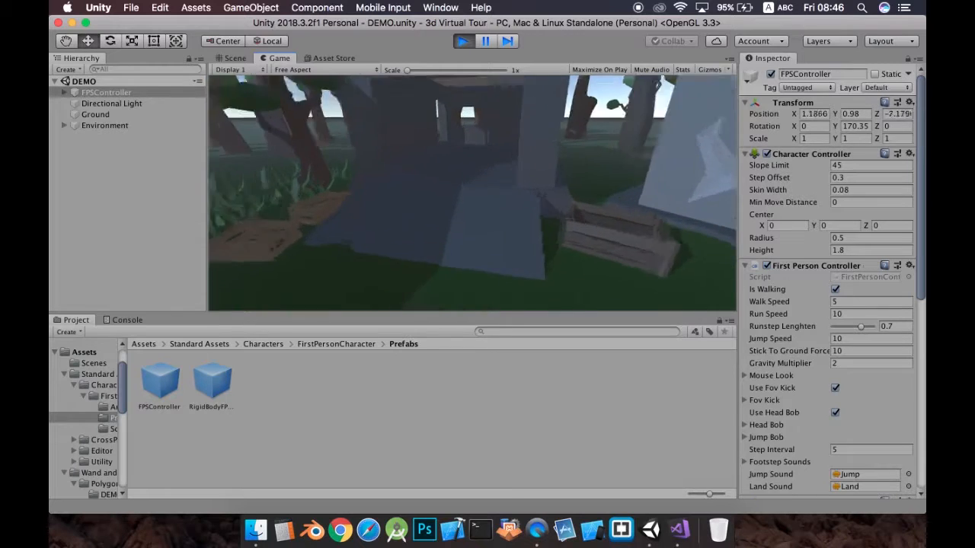
{"action": "key", "text": "w"}
{"action": "key", "text": "w"}
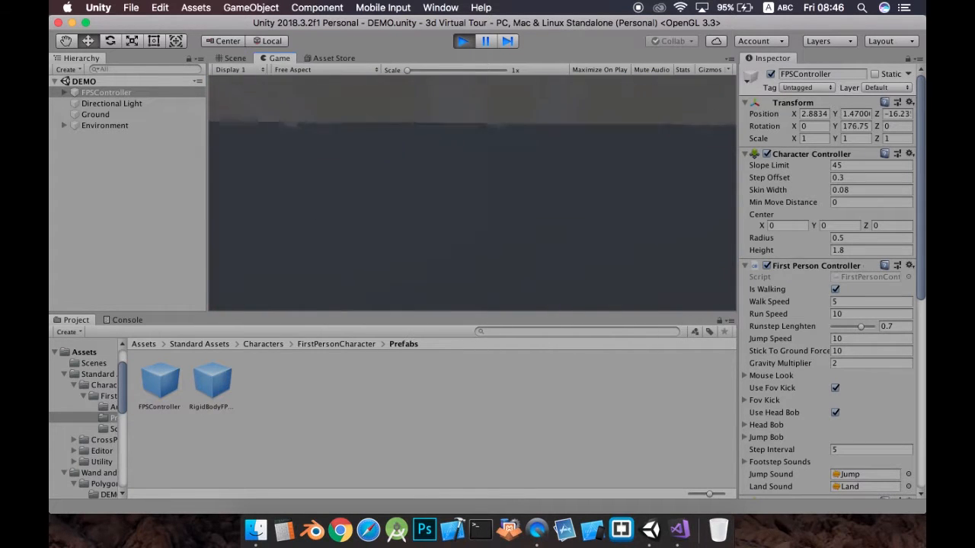
{"action": "left_click", "coordinate": [466, 44]}
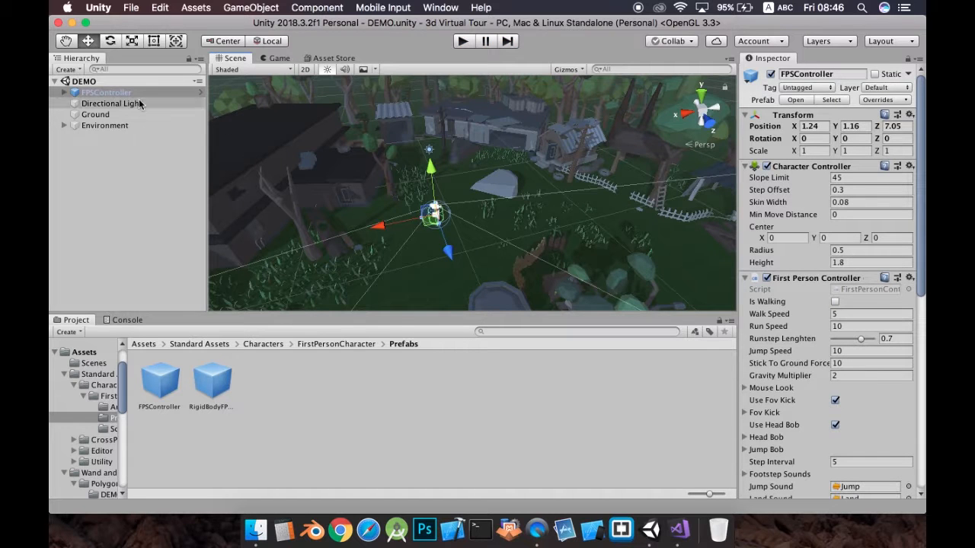
- Scale the Environment object up uniformly to about 0.52486 on all axes
{"action": "left_click", "coordinate": [103, 125]}
{"action": "key", "text": "r"}
{"action": "left_click_drag", "start_coordinate": [460, 111], "coordinate": [484, 85]}
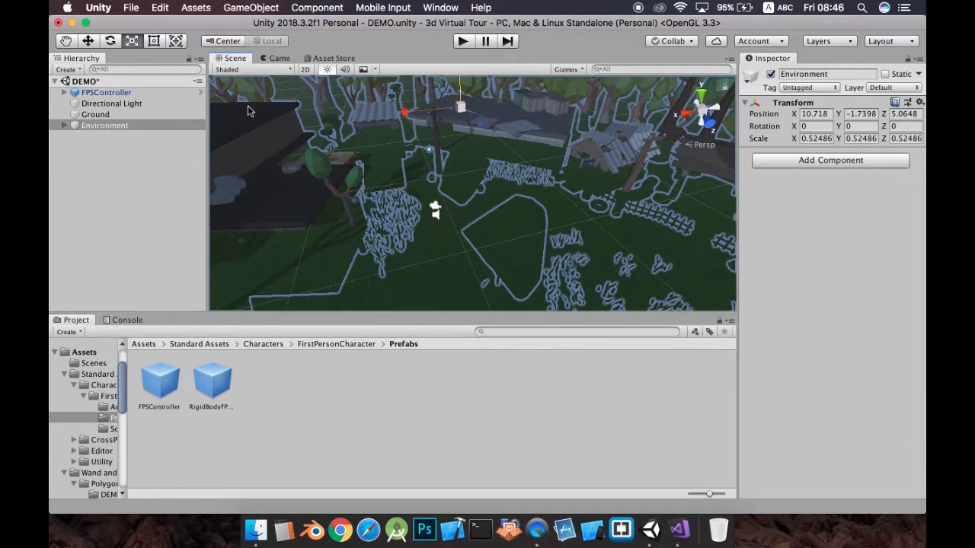
- Raise the enlarged Environment object along the Y axis to 1.28
{"action": "left_click", "coordinate": [84, 41]}
{"action": "left_click_drag", "start_coordinate": [460, 93], "coordinate": [482, 54]}
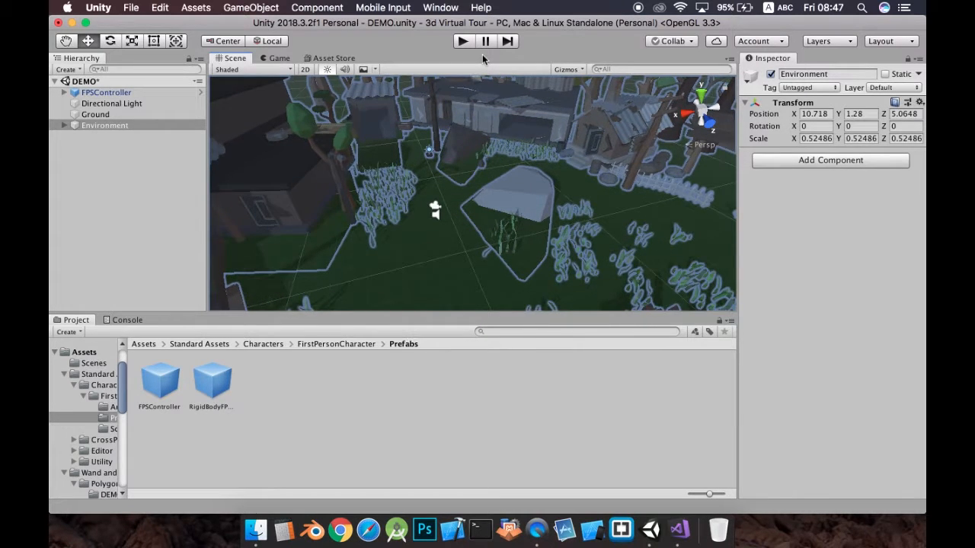
{"action": "middle_click_drag", "start_coordinate": [449, 189], "coordinate": [478, 184]}
{"action": "scroll", "coordinate": [462, 192], "scroll_direction": "up", "scroll_amount": 5}
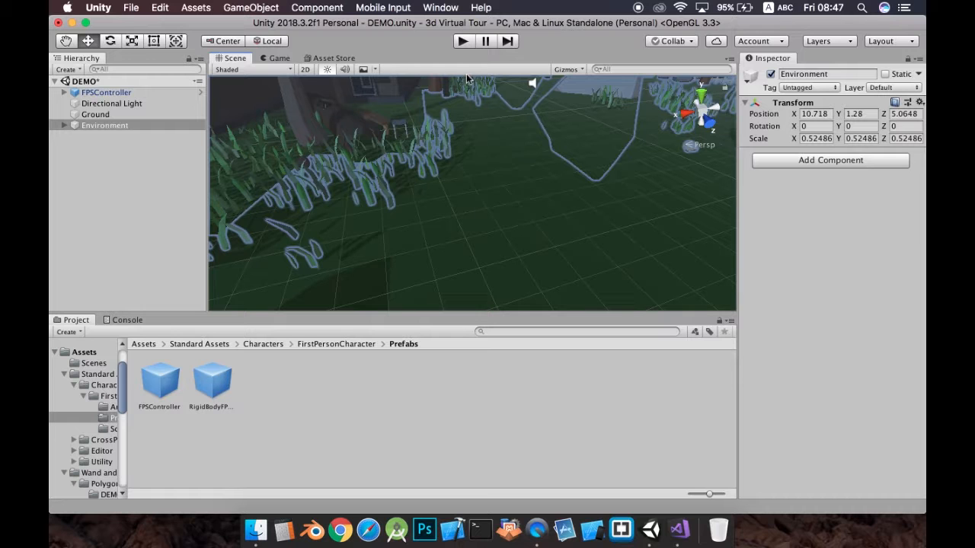
{"action": "middle_click_drag", "start_coordinate": [510, 228], "coordinate": [496, 251]}
- Play-test the enlarged scene by walking the FPSController from the clearing alongside the dark house to its door
{"action": "left_click", "coordinate": [155, 94]}
{"action": "middle_click_drag", "start_coordinate": [385, 240], "coordinate": [406, 185]}
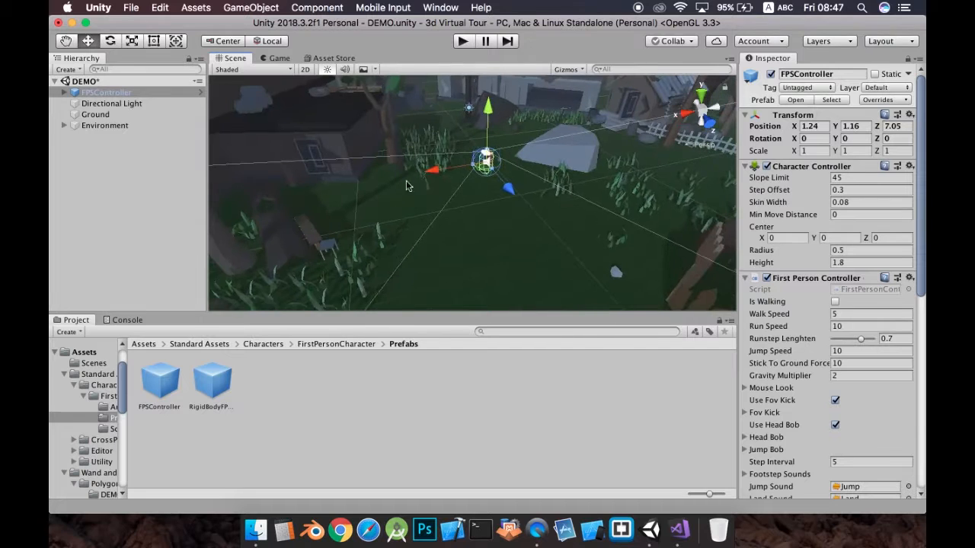
{"action": "left_click", "coordinate": [463, 45]}
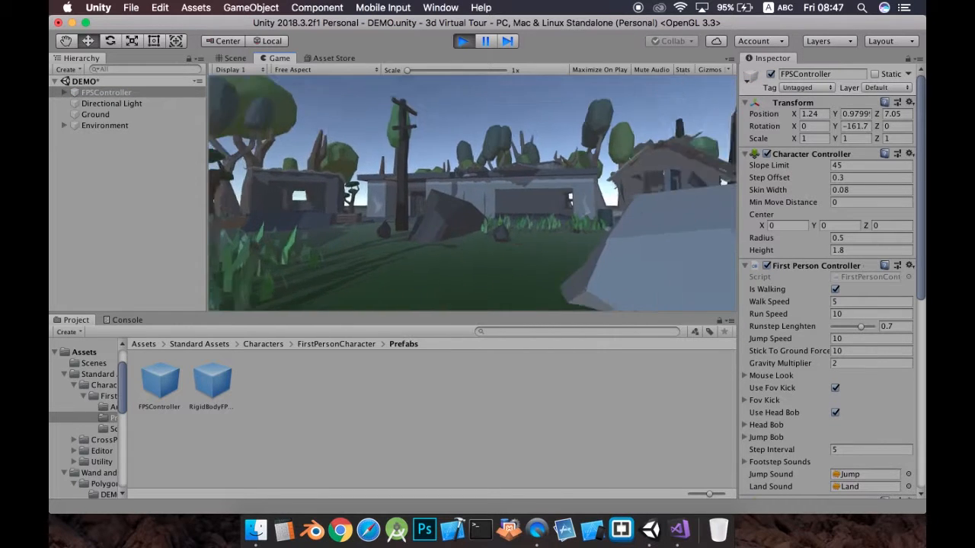
{"action": "key", "text": "w"}
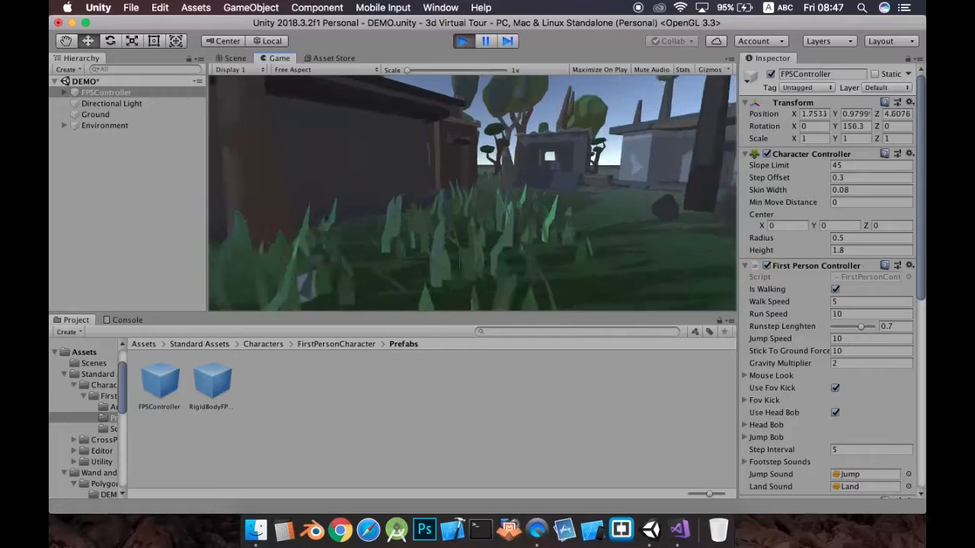
{"action": "key", "text": "w"}
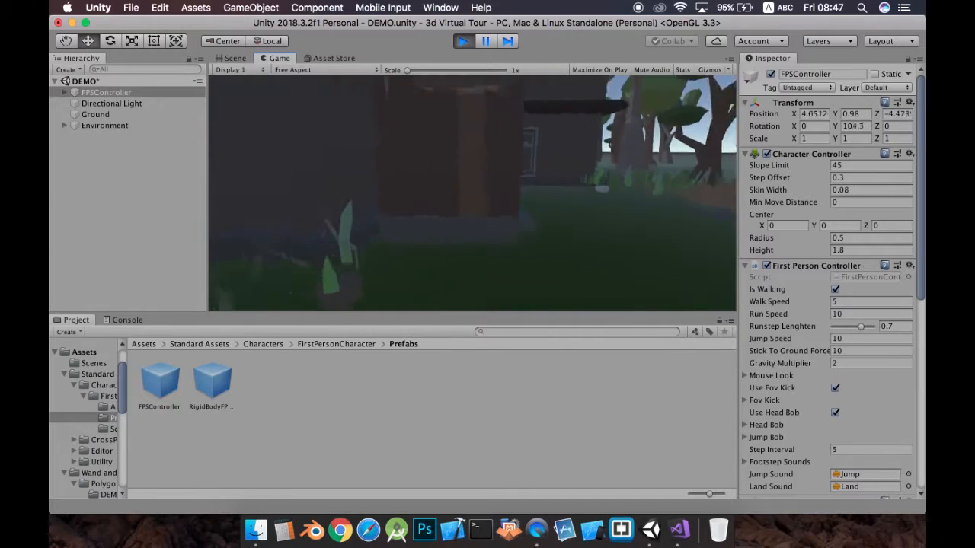
{"action": "key", "text": "w"}
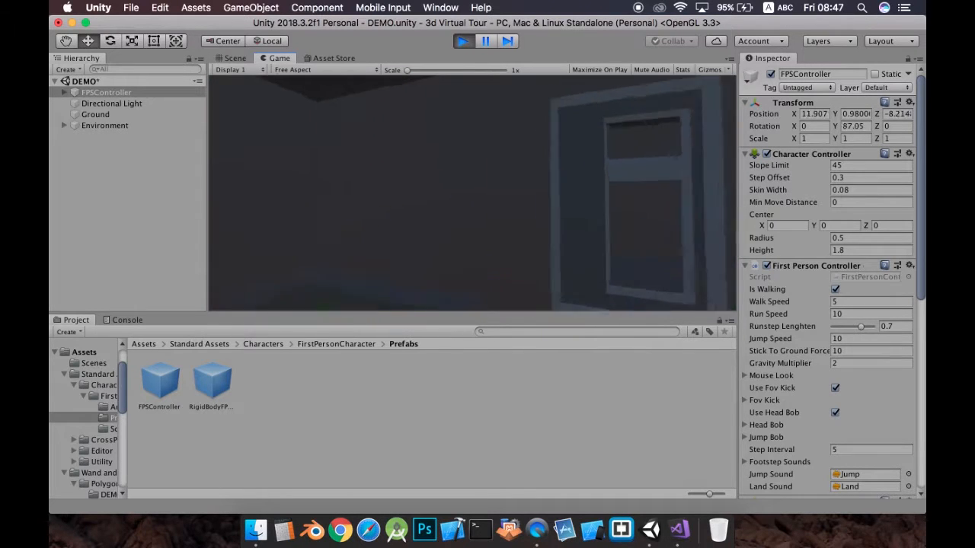
{"action": "key", "text": "w"}
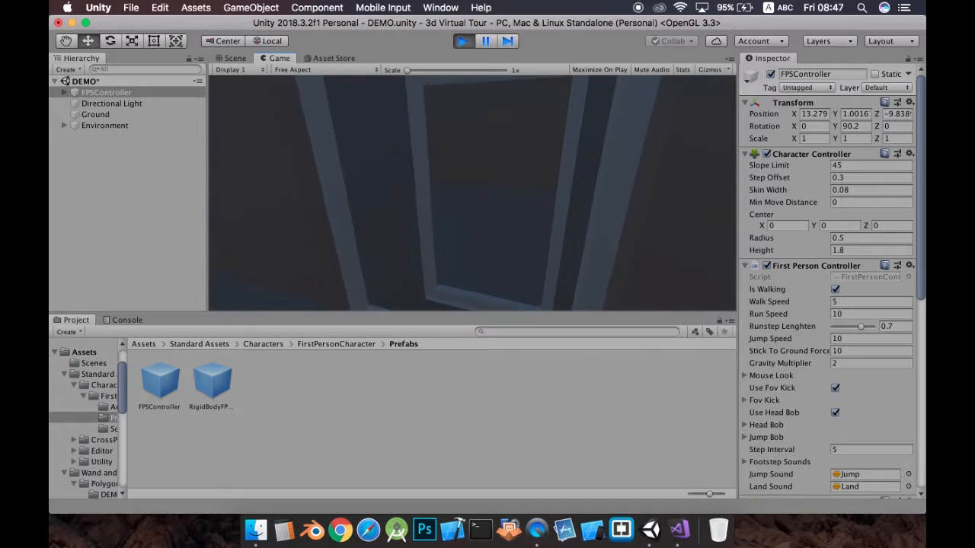
{"action": "key", "text": "w"}
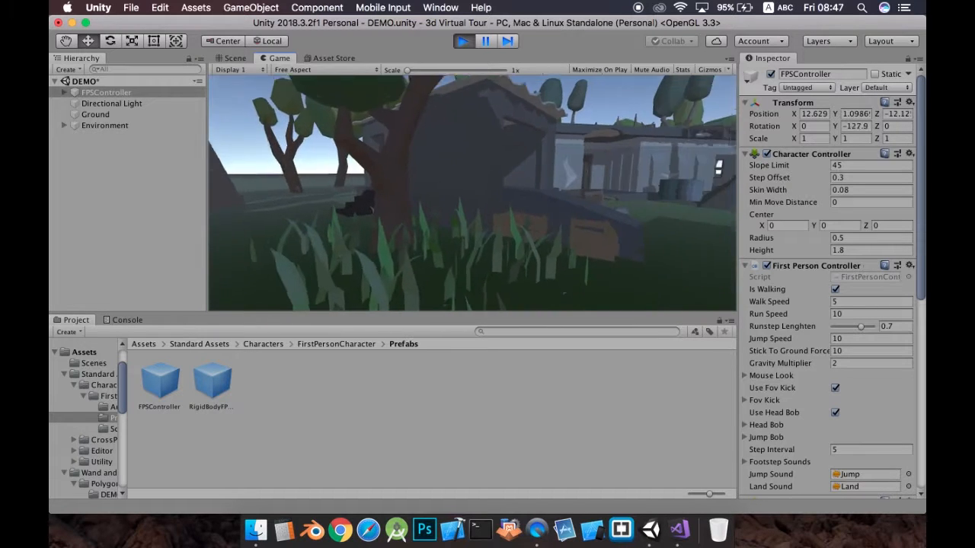
{"action": "key", "text": "w"}
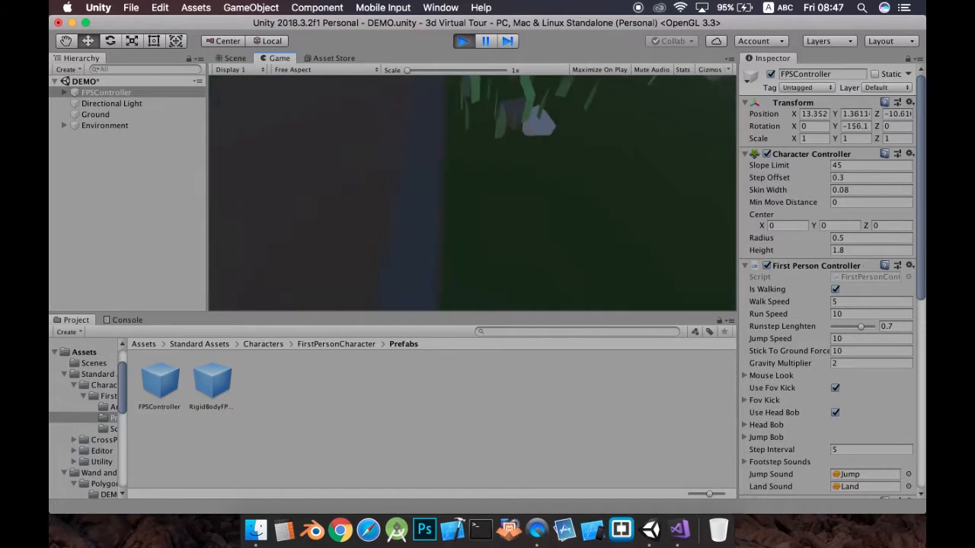
- Walk the character from the house door up the ramp and through the inside of the derelict building
{"action": "key", "text": "w"}
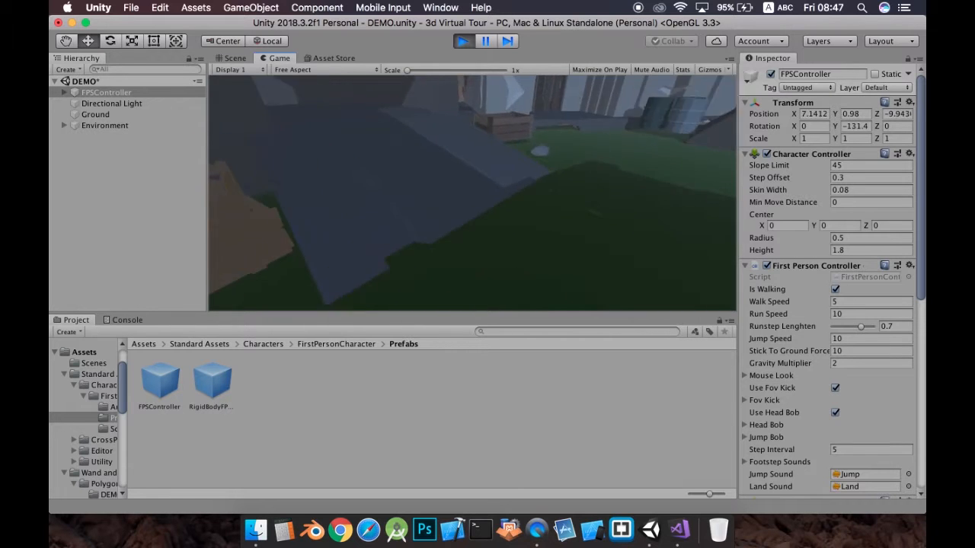
{"action": "key", "text": "w"}
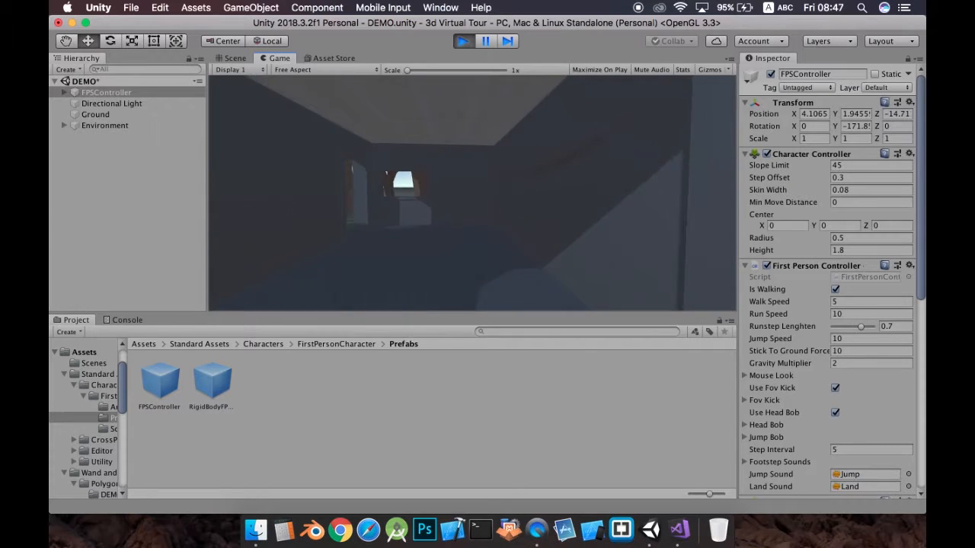
{"action": "key", "text": "w"}
{"action": "key", "text": "w"}
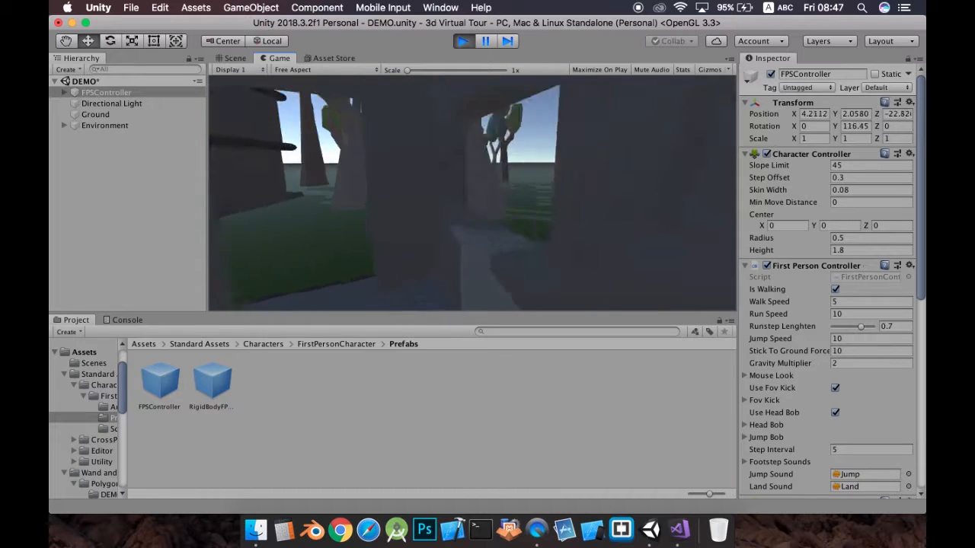
- Walk the character out of the derelict building and through the trees behind the dark house
{"action": "key", "text": "w"}
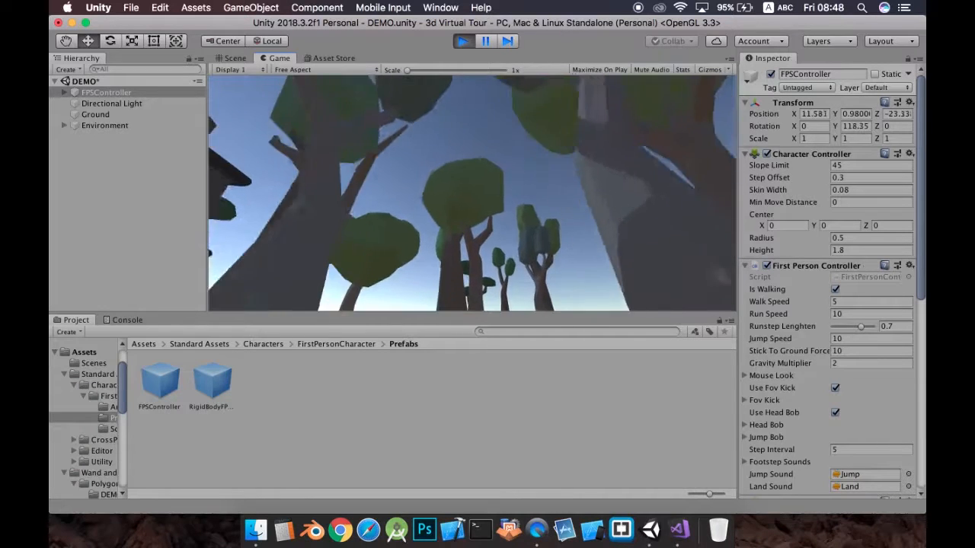
{"action": "key", "text": "w"}
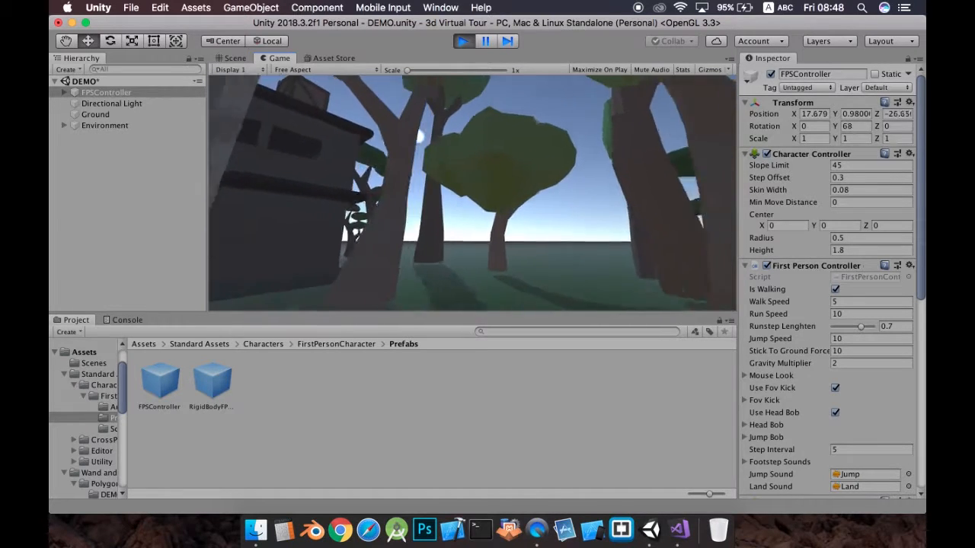
{"action": "key", "text": "w"}
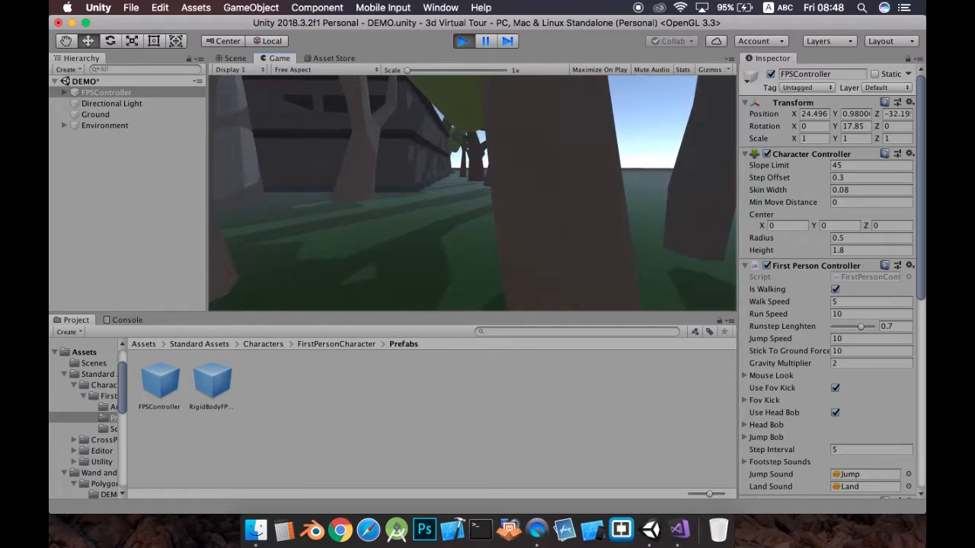
{"action": "key", "text": "w"}
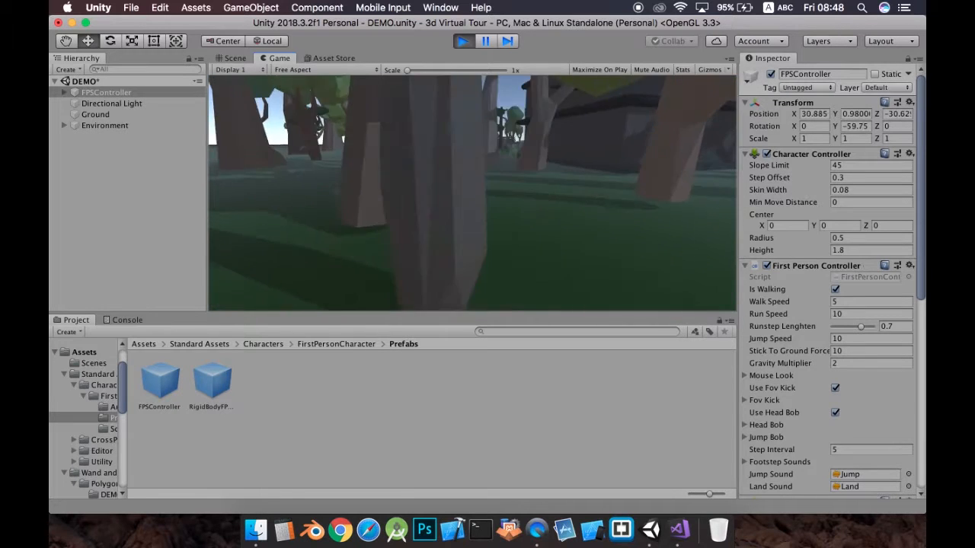
{"action": "key", "text": "w"}
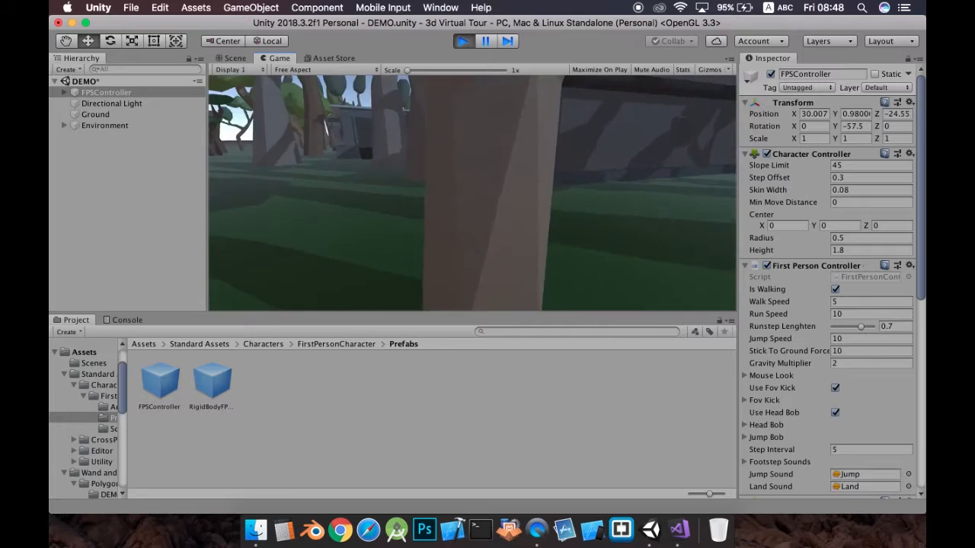
- Inspect the tree bases around the dark house from several sides, and end the play-test
{"action": "key", "text": "s"}
{"action": "key", "text": "w"}
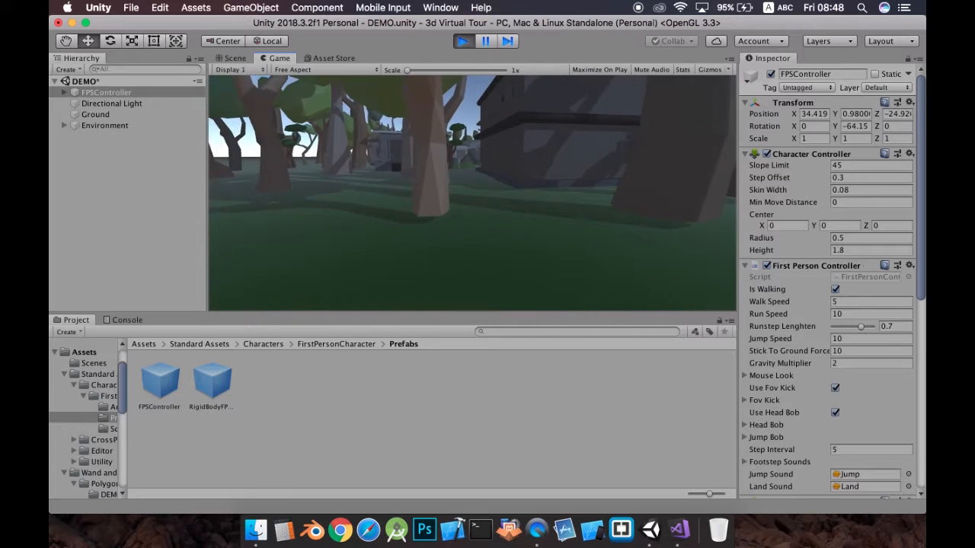
{"action": "key", "text": "a"}
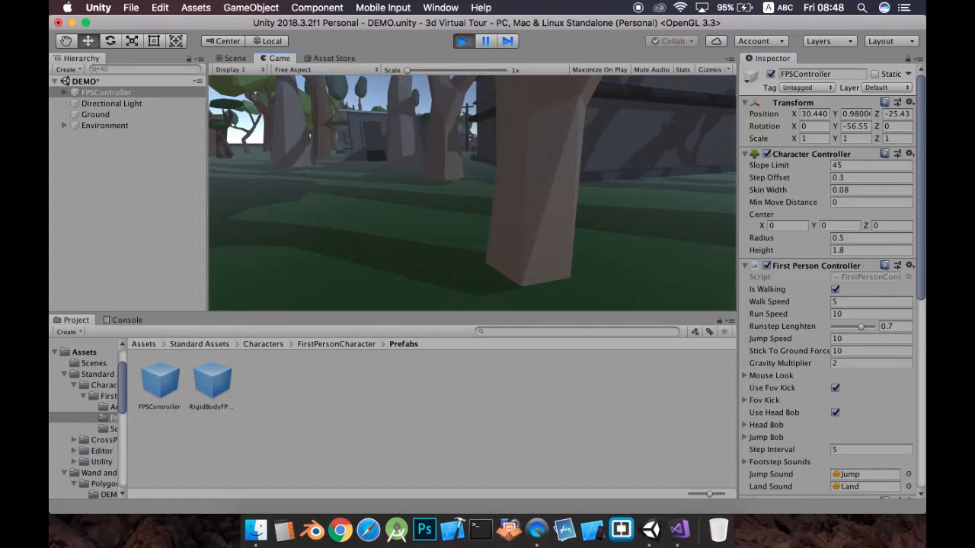
{"action": "key", "text": "a"}
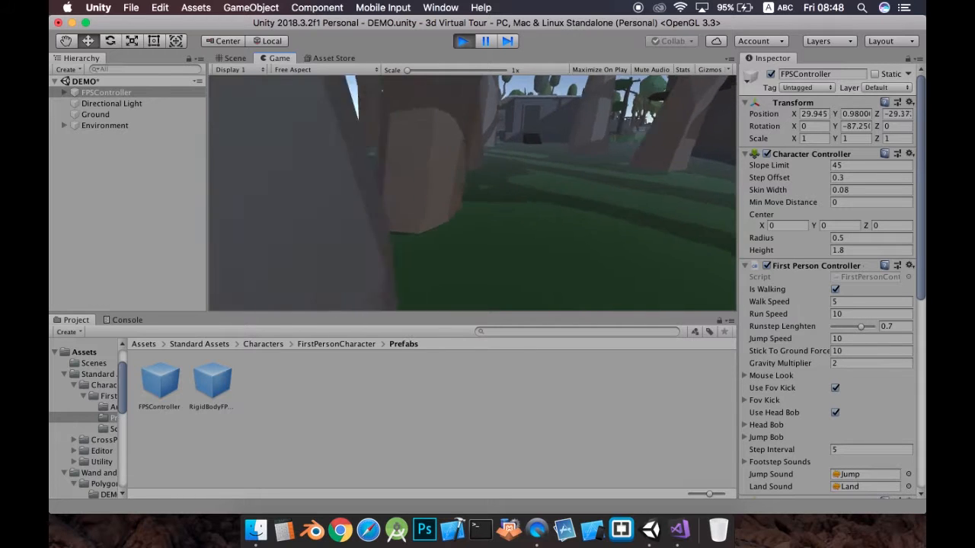
{"action": "key", "text": "s"}
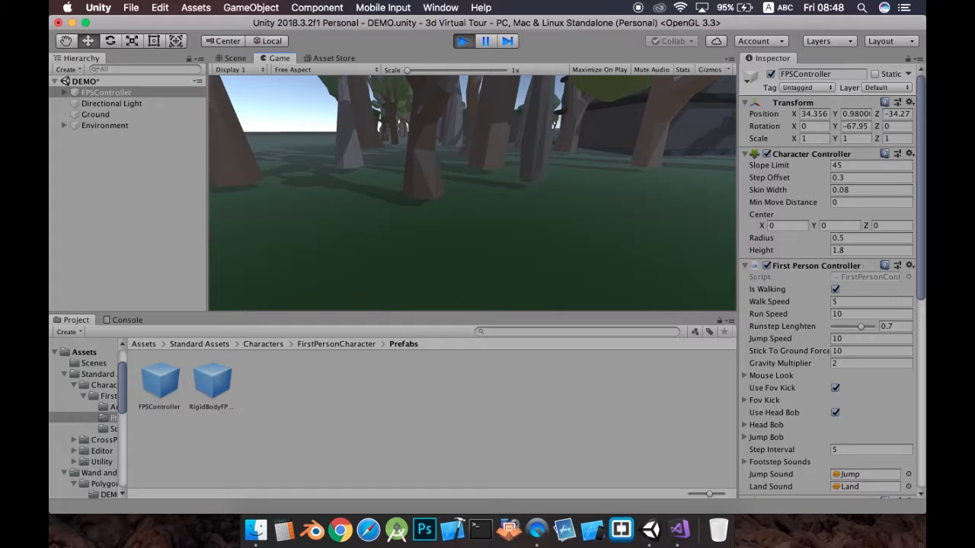
{"action": "key", "text": "w"}
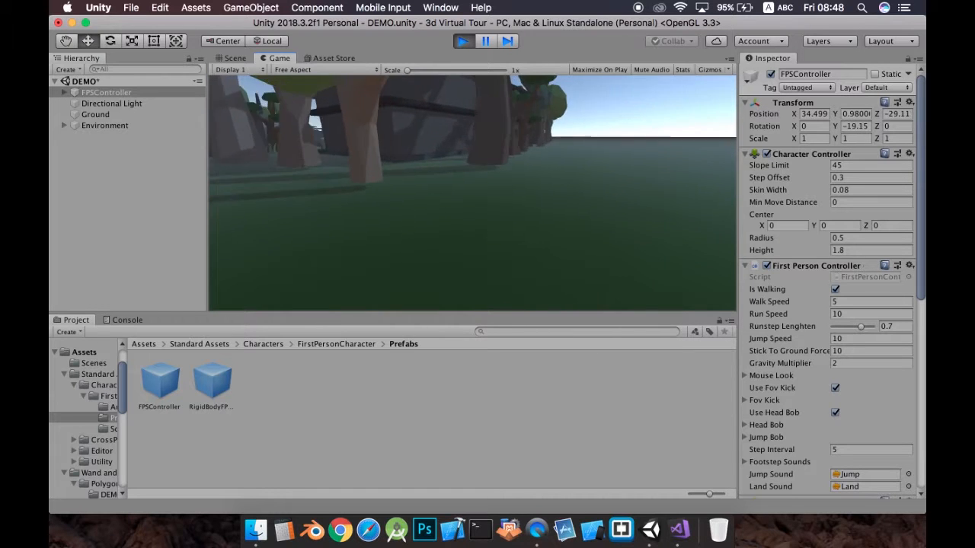
{"action": "key", "text": "d"}
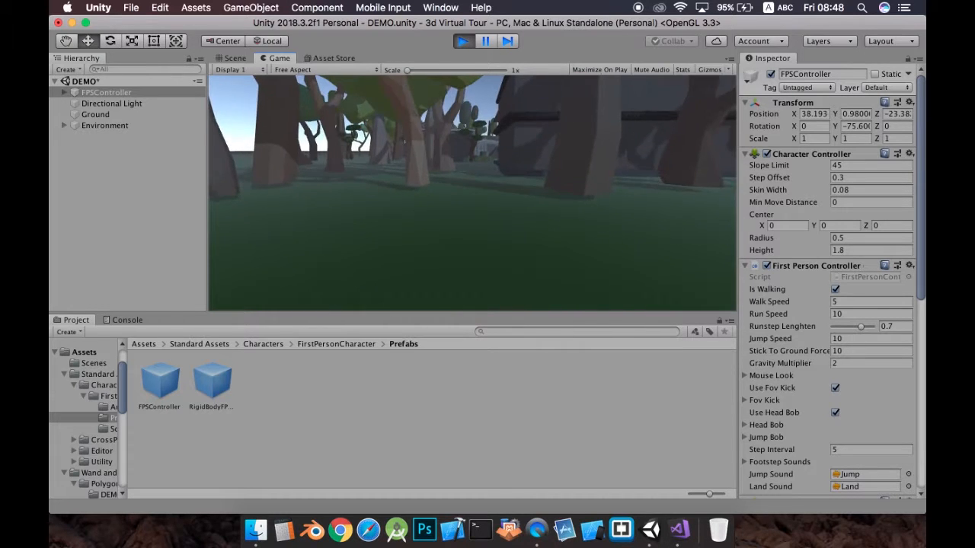
{"action": "key", "text": "Escape"}
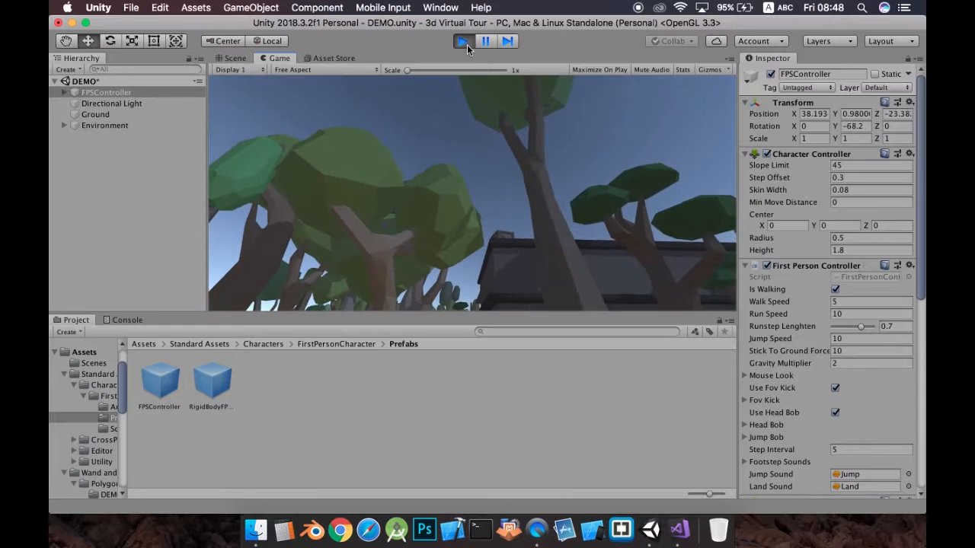
{"action": "left_click", "coordinate": [467, 45]}
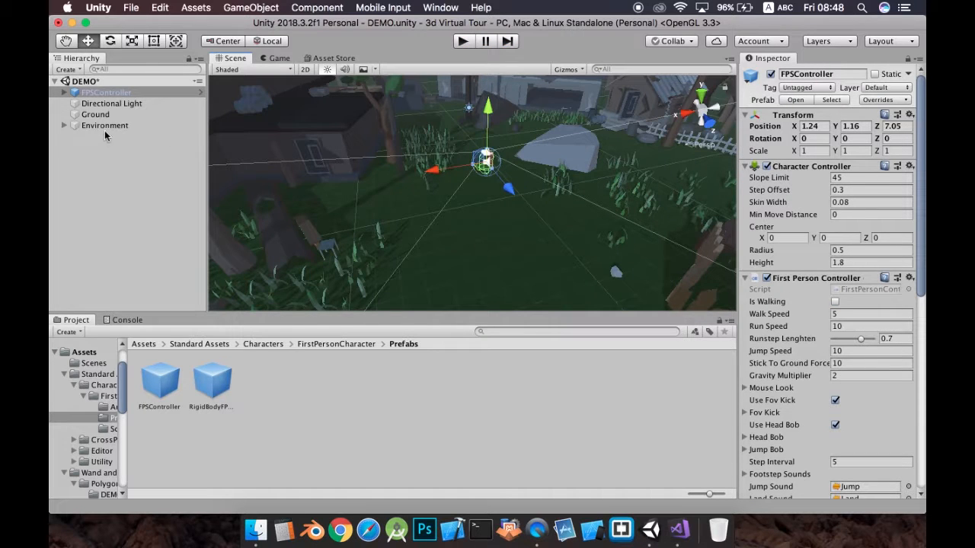
- Lower the Environment object along the Y axis to 0.98
{"action": "left_click", "coordinate": [103, 126]}
{"action": "mouse_move", "coordinate": [542, 220]}
{"action": "right_mouse_down"}
{"action": "mouse_move", "coordinate": [480, 220]}
{"action": "mouse_move", "coordinate": [417, 200]}
{"action": "right_mouse_up"}
{"action": "mouse_move", "coordinate": [612, 183]}
{"action": "right_mouse_down"}
{"action": "mouse_move", "coordinate": [433, 204]}
{"action": "mouse_move", "coordinate": [517, 220]}
{"action": "right_mouse_up"}
{"action": "middle_click_drag", "start_coordinate": [405, 206], "coordinate": [521, 236]}
{"action": "right_click", "coordinate": [533, 227]}
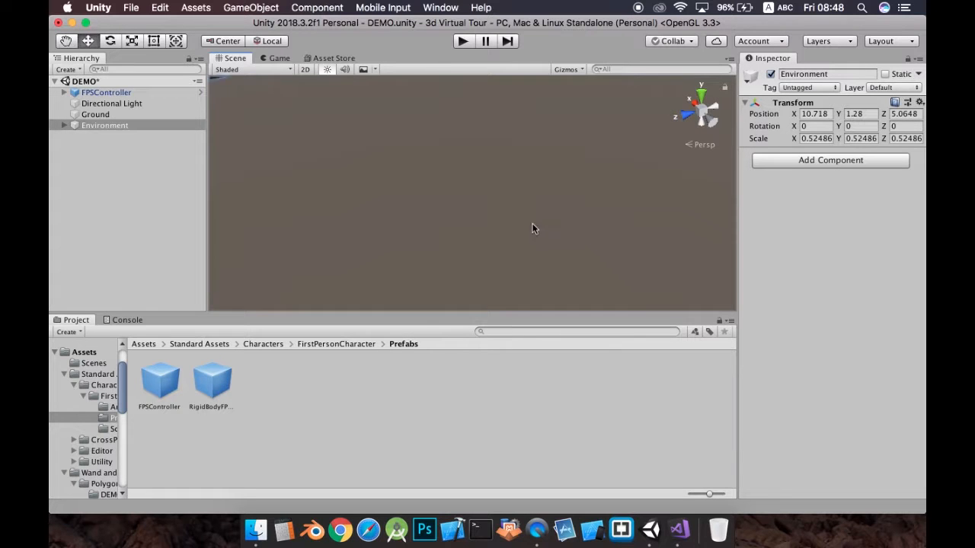
{"action": "scroll", "coordinate": [532, 229], "scroll_direction": "down", "scroll_amount": 5}
{"action": "right_click_drag", "start_coordinate": [545, 249], "coordinate": [411, 152]}
{"action": "middle_click_drag", "start_coordinate": [411, 152], "coordinate": [397, 182]}
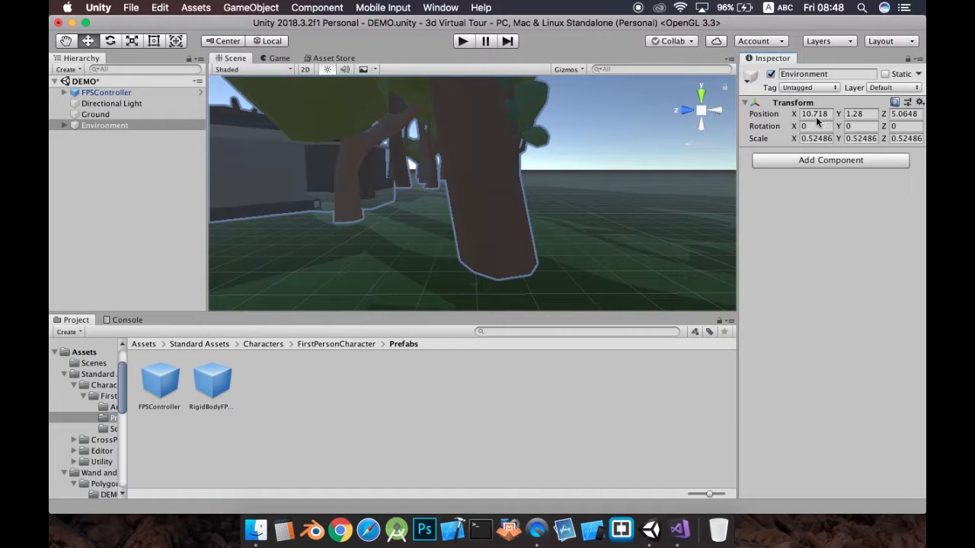
{"action": "left_click_drag", "start_coordinate": [840, 115], "coordinate": [836, 118]}
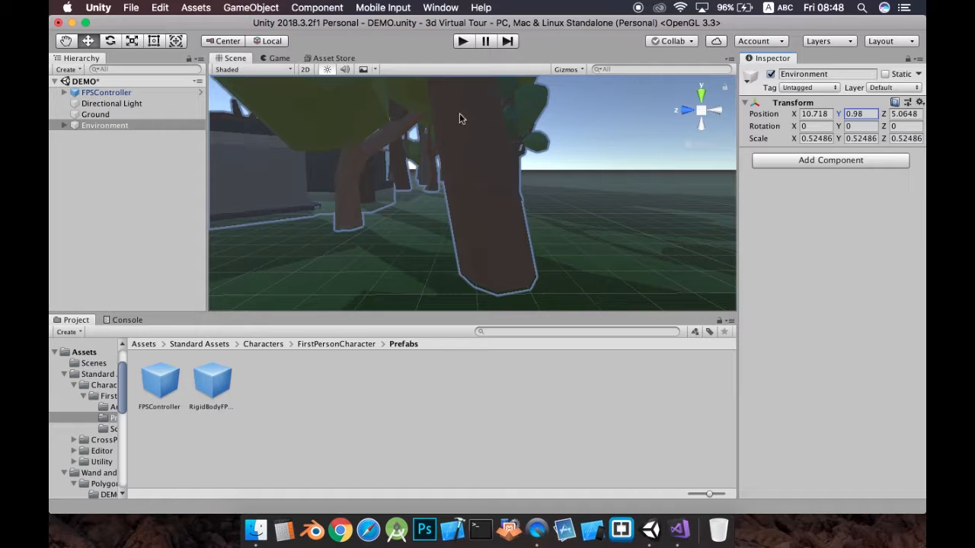
- Play-test the lowered scene by walking from the clearing through the derelict building to the trees beyond it
{"action": "left_click", "coordinate": [463, 42]}
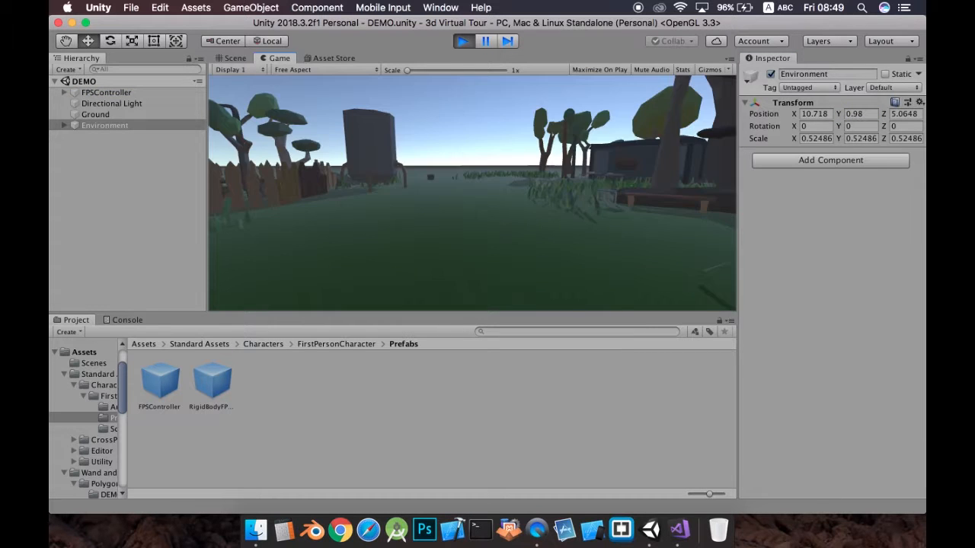
{"action": "key", "text": "w"}
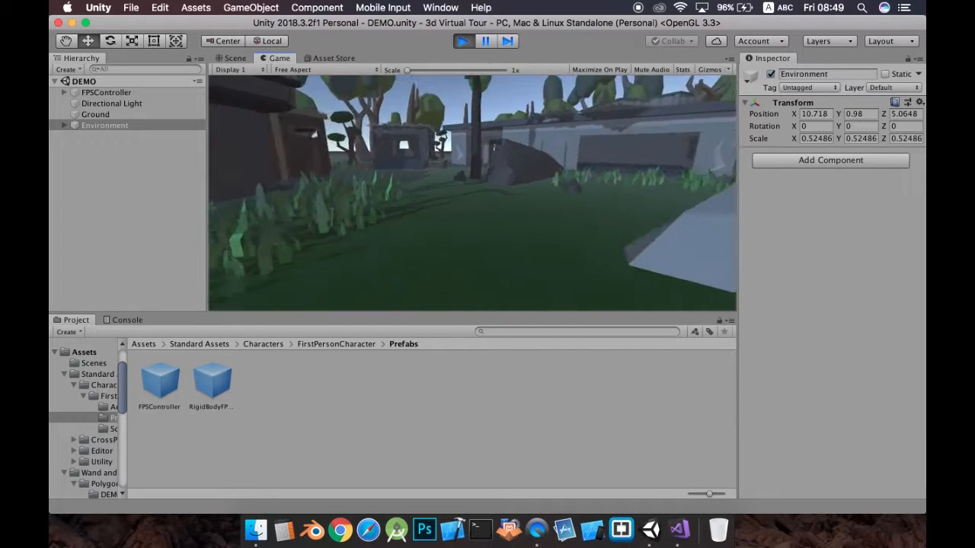
{"action": "key", "text": "w"}
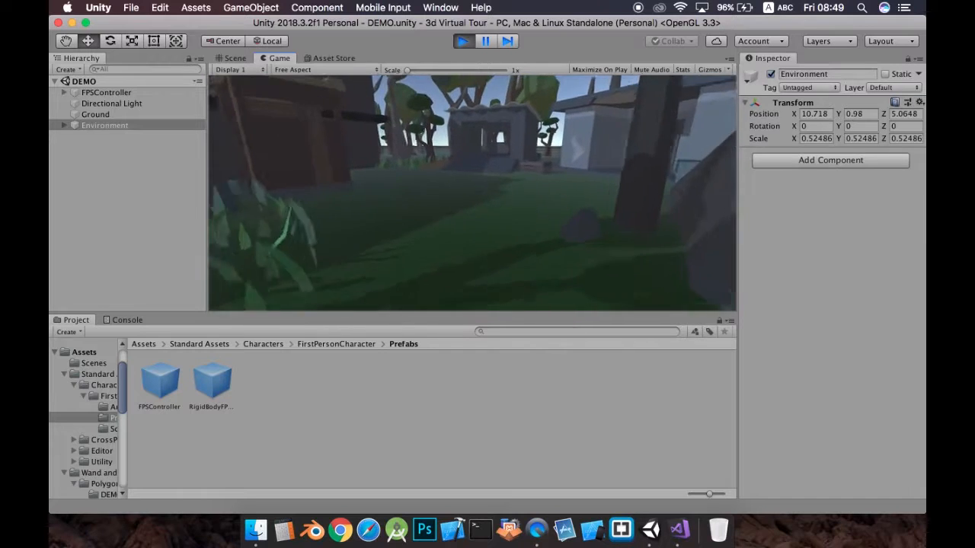
{"action": "key", "text": "w"}
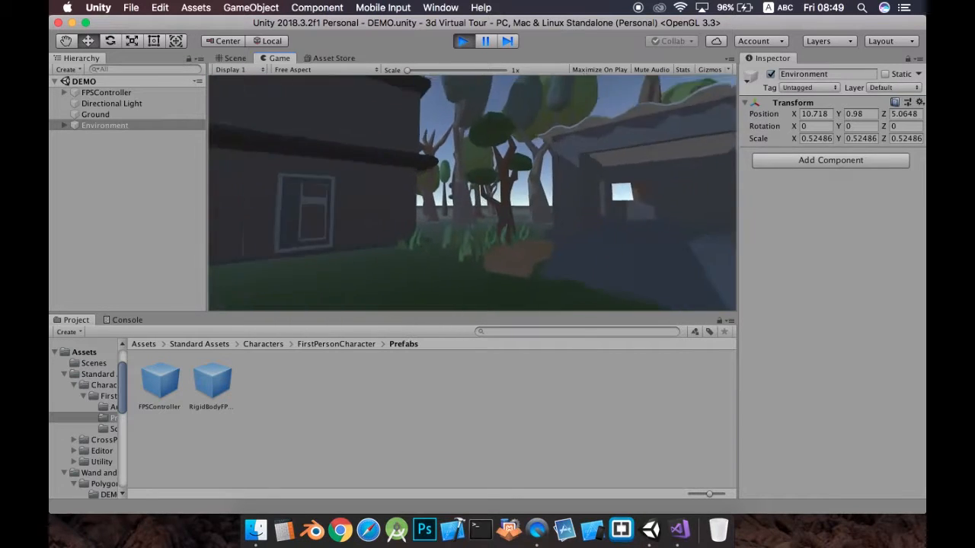
{"action": "key", "text": "w"}
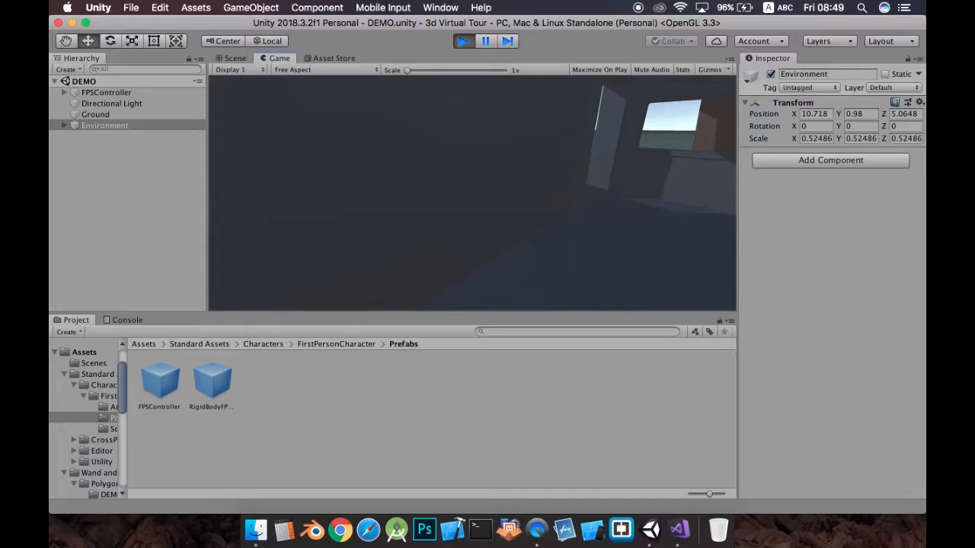
{"action": "key", "text": "w"}
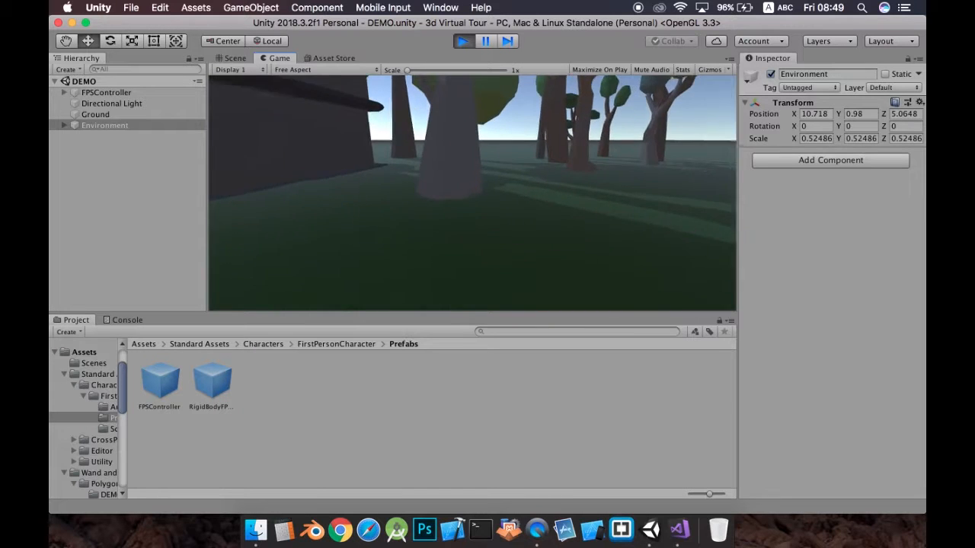
- Walk the character along the rear wall of the dark house and around the trees to the grass field
{"action": "key", "text": "w"}
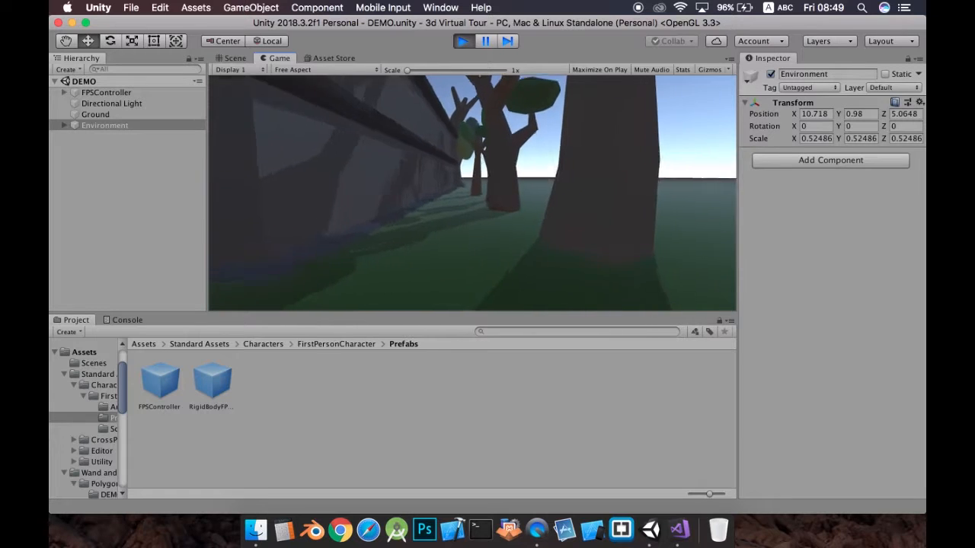
{"action": "key", "text": "w"}
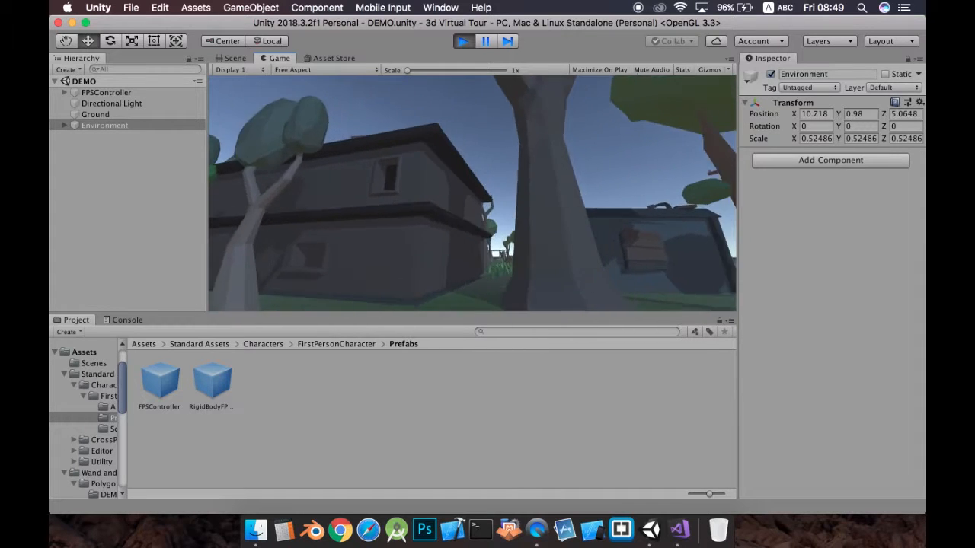
{"action": "key", "text": "s"}
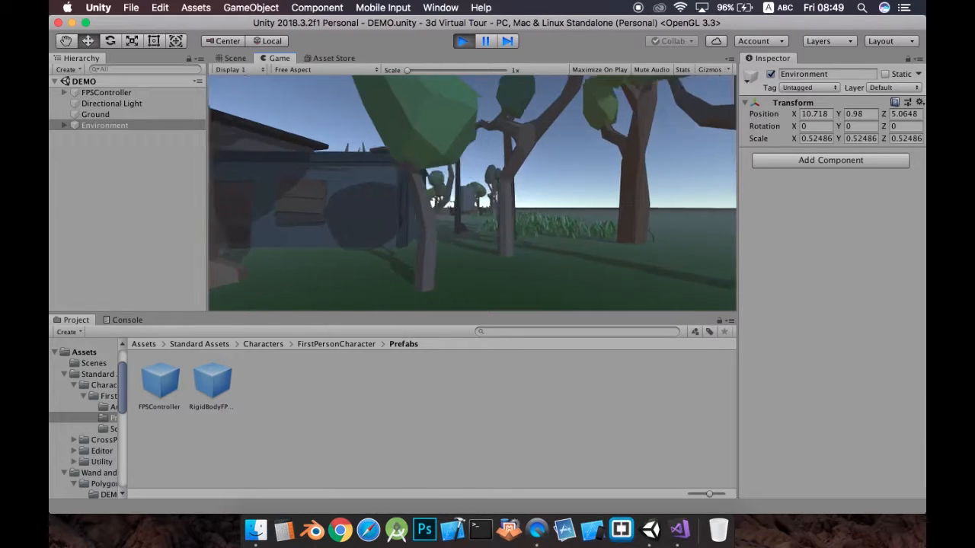
{"action": "key", "text": "d"}
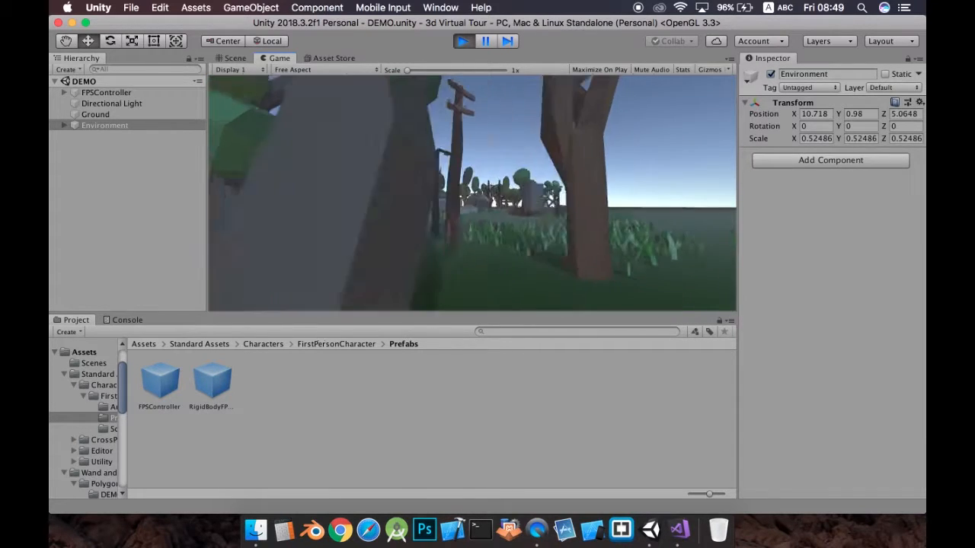
{"action": "key", "text": "d"}
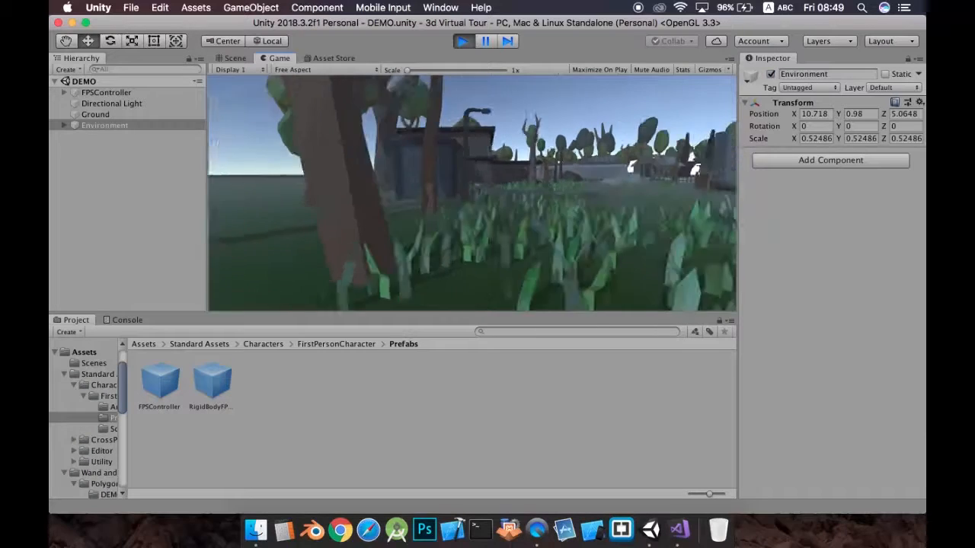
{"action": "key", "text": "d"}
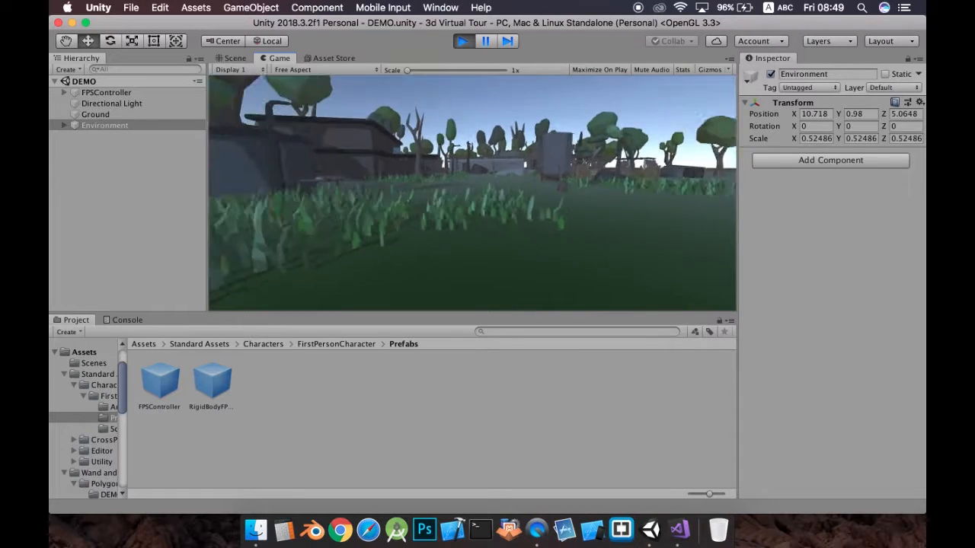
- Walk the character across the grass field past the water tank and back toward the dark house's entrance
{"action": "key", "text": "w"}
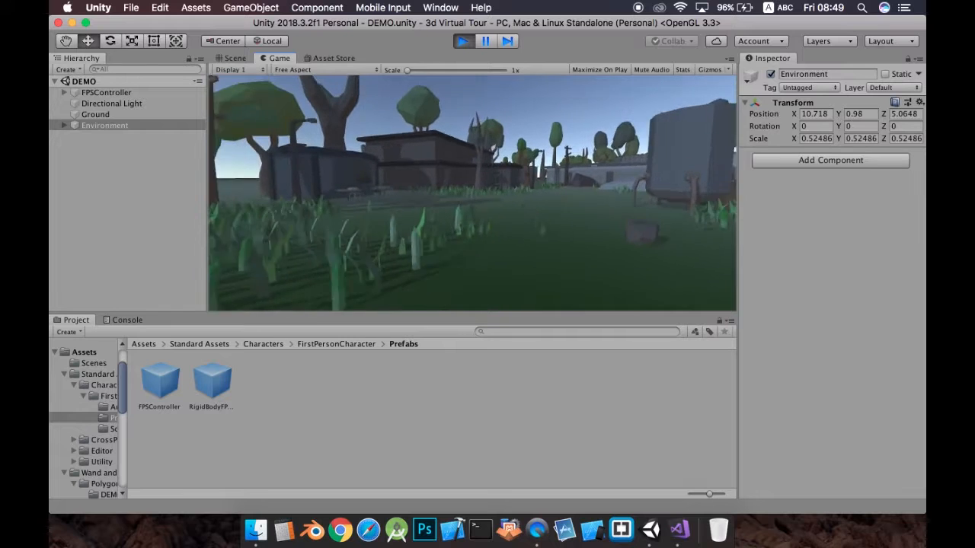
{"action": "key", "text": "w"}
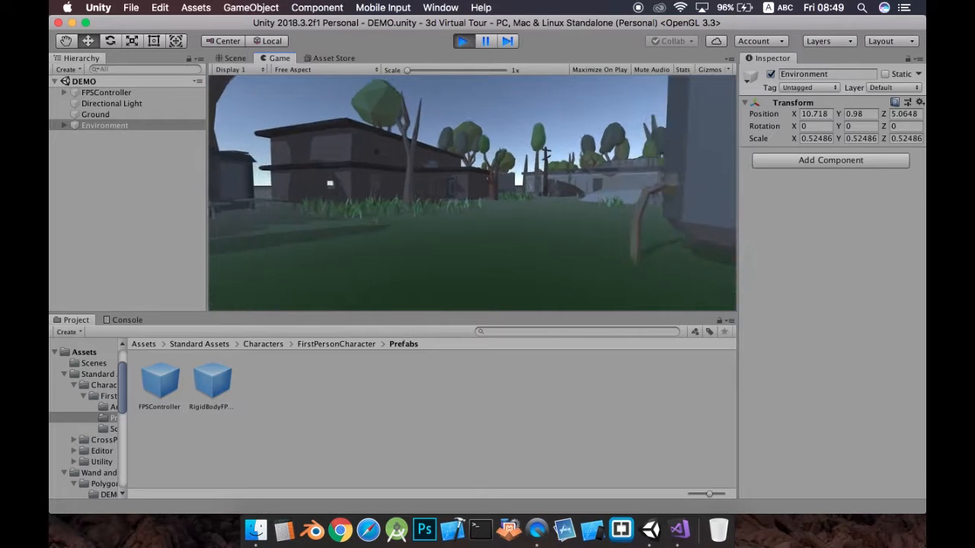
{"action": "key", "text": "s"}
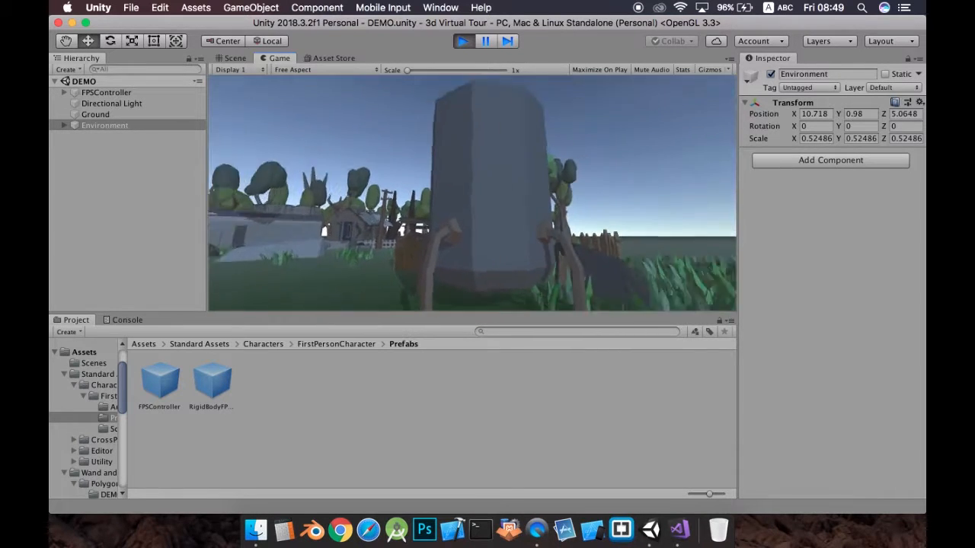
{"action": "key", "text": "w"}
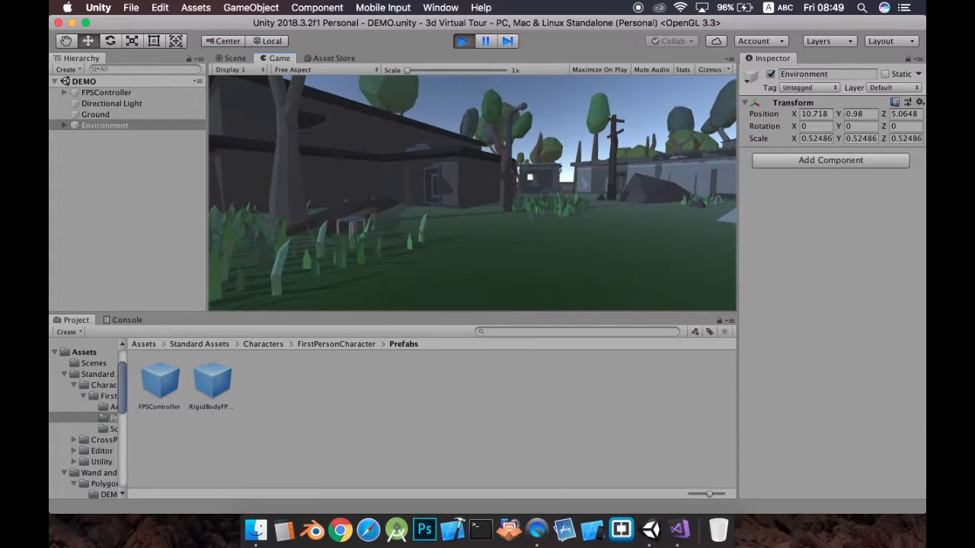
{"action": "key", "text": "w"}
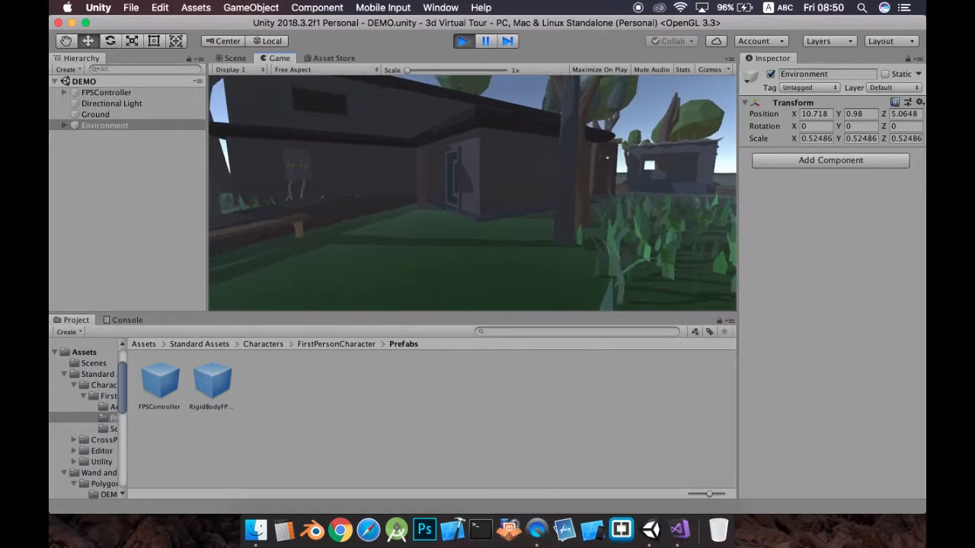